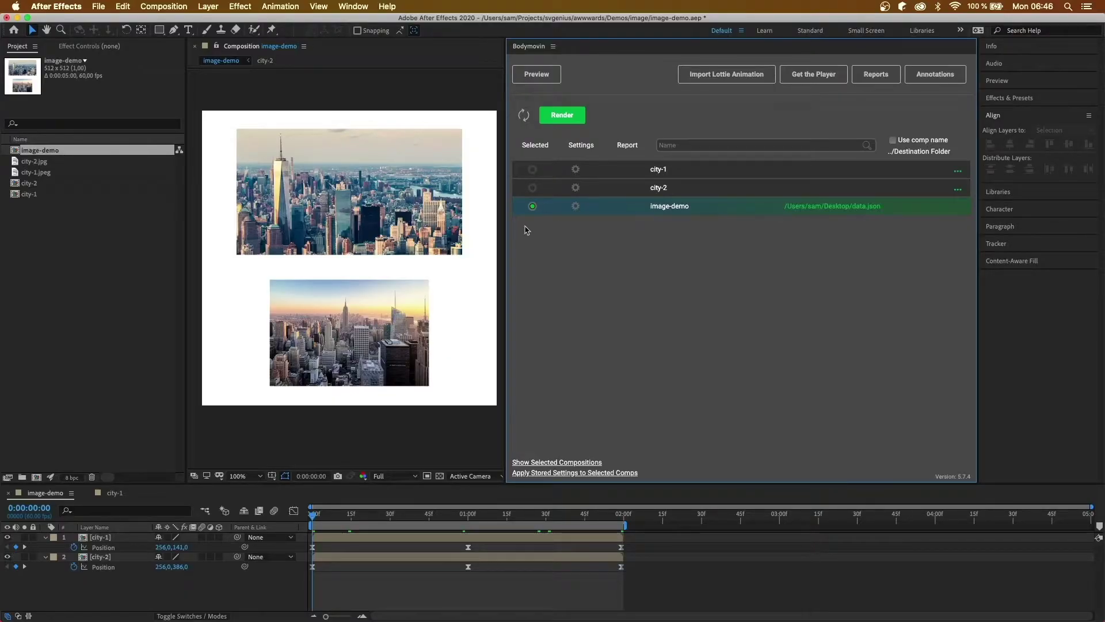
In image-demo's Bodymovin settings, include hidden layers (toggling city-1's visibility to demonstrate) and enable Guides
{"action": "left_click", "coordinate": [576, 207]}
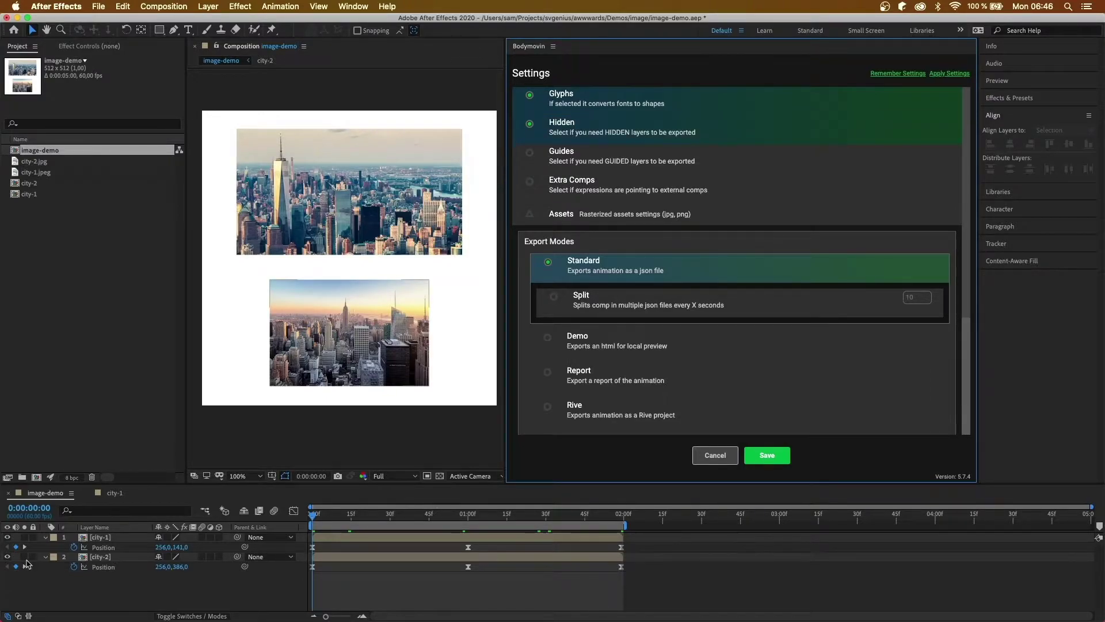
{"action": "left_click", "coordinate": [7, 537]}
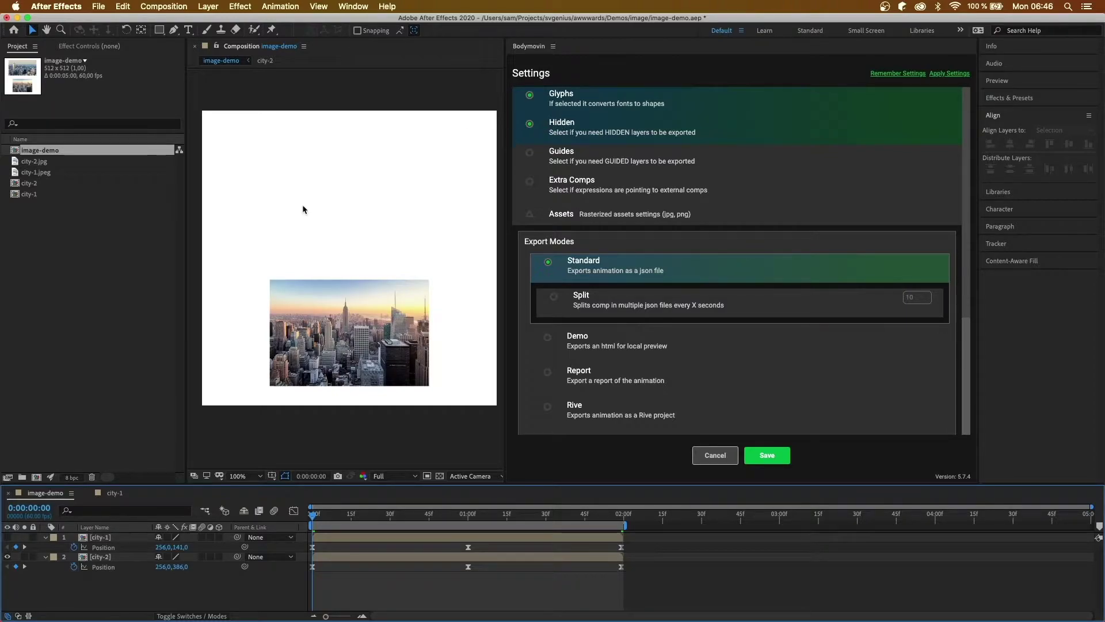
{"action": "left_click", "coordinate": [7, 536]}
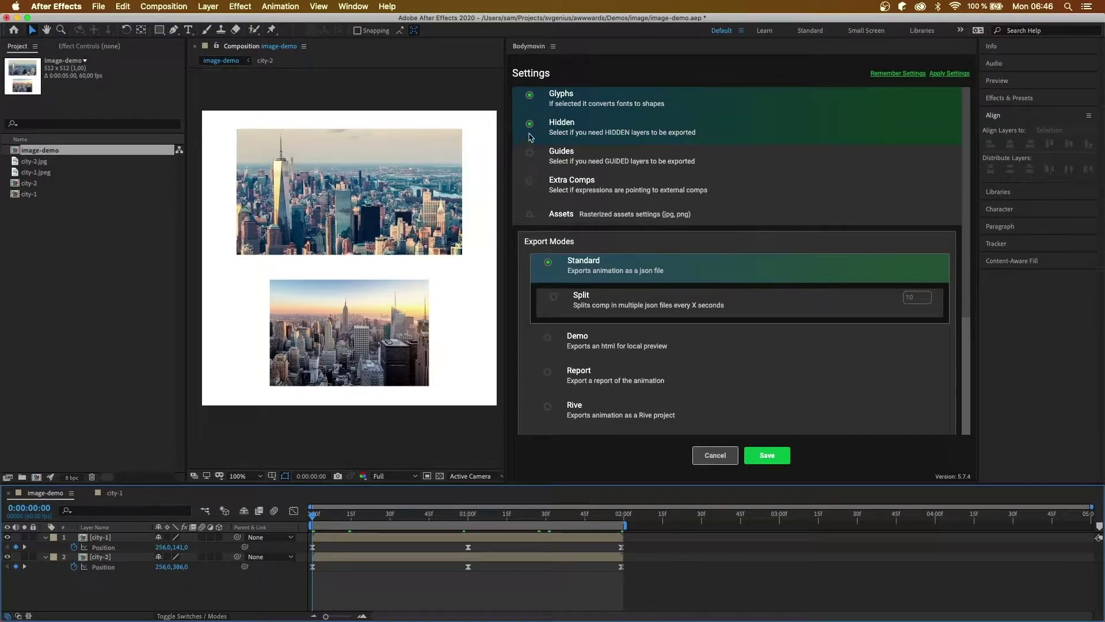
{"action": "left_click", "coordinate": [530, 153]}
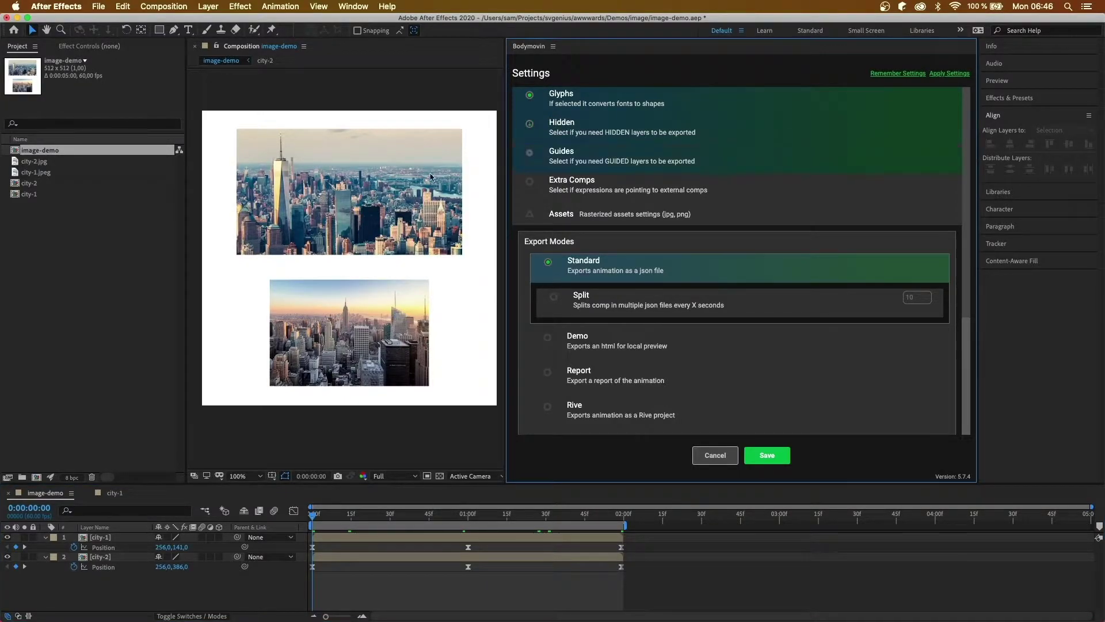
{"action": "left_click", "coordinate": [431, 176]}
{"action": "right_click", "coordinate": [109, 550]}
{"action": "key", "text": "Escape"}
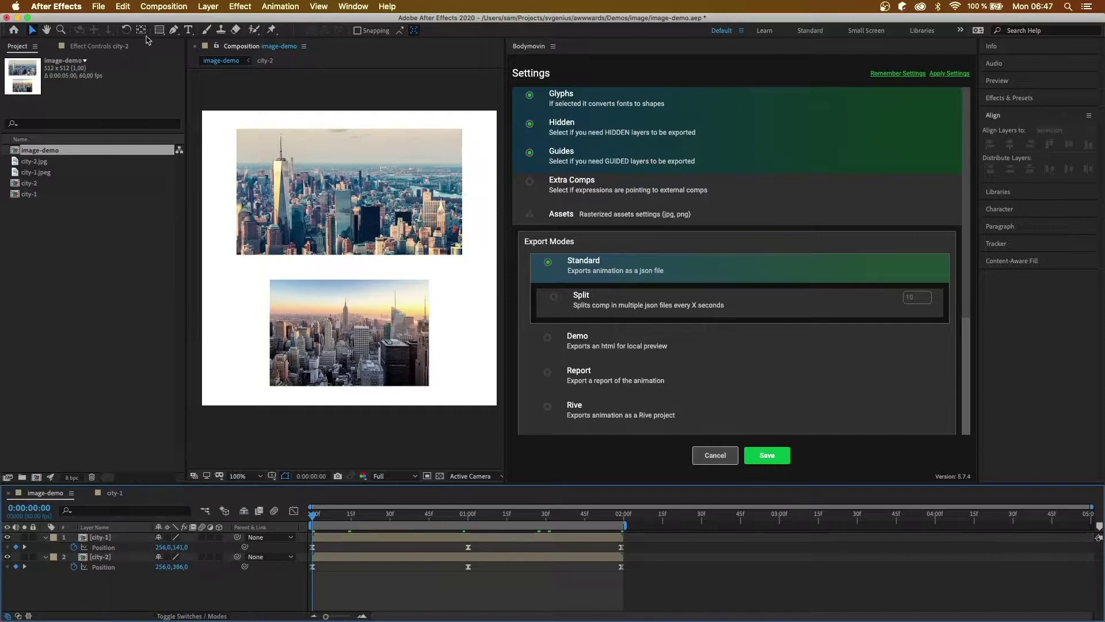
{"action": "left_click", "coordinate": [173, 30]}
{"action": "left_click", "coordinate": [221, 124]}
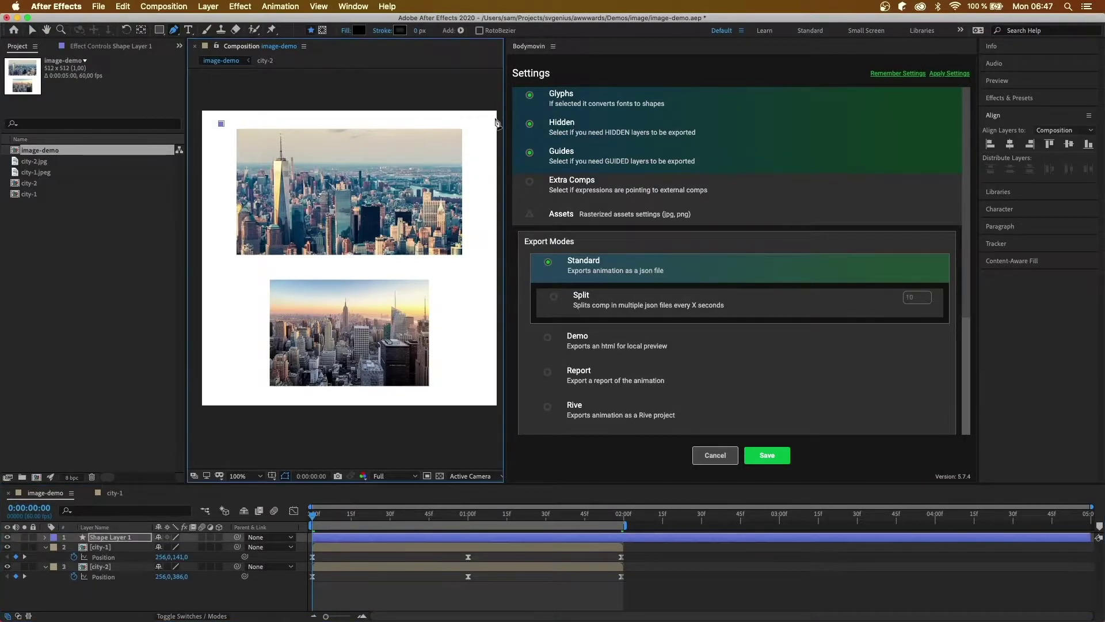
{"action": "left_click", "coordinate": [474, 123]}
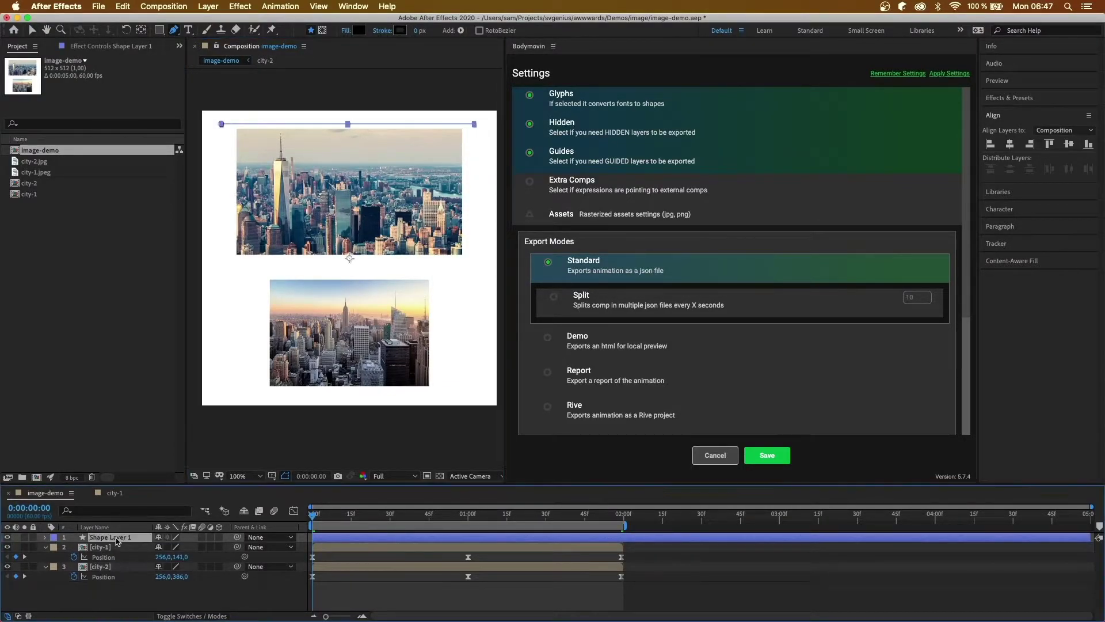
{"action": "right_click", "coordinate": [115, 537]}
{"action": "mouse_move", "coordinate": [146, 534]}
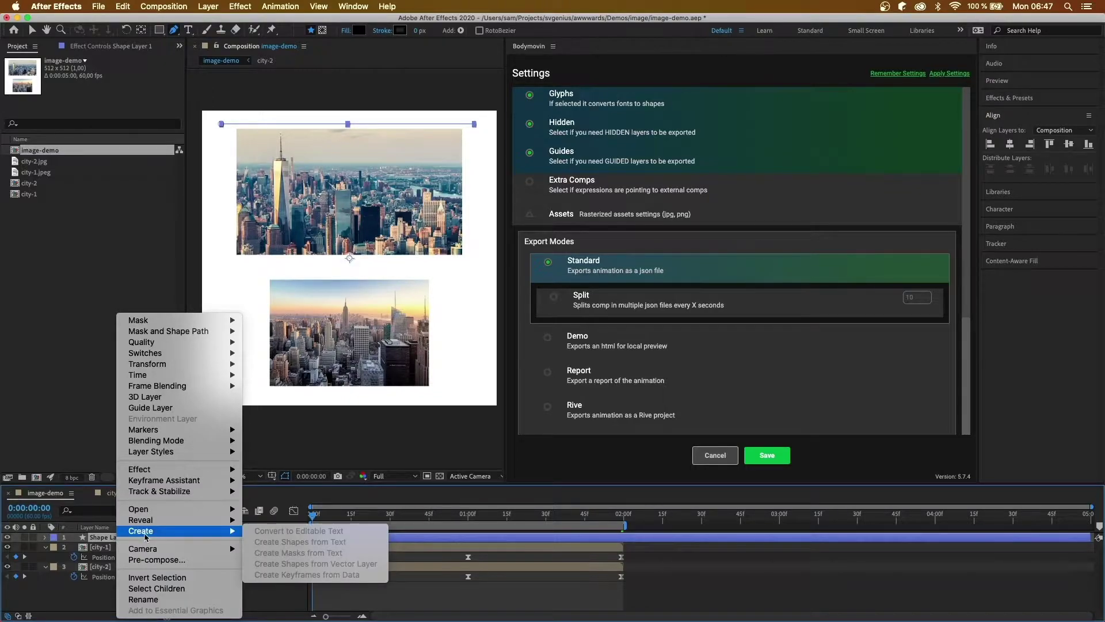
{"action": "left_click", "coordinate": [175, 413]}
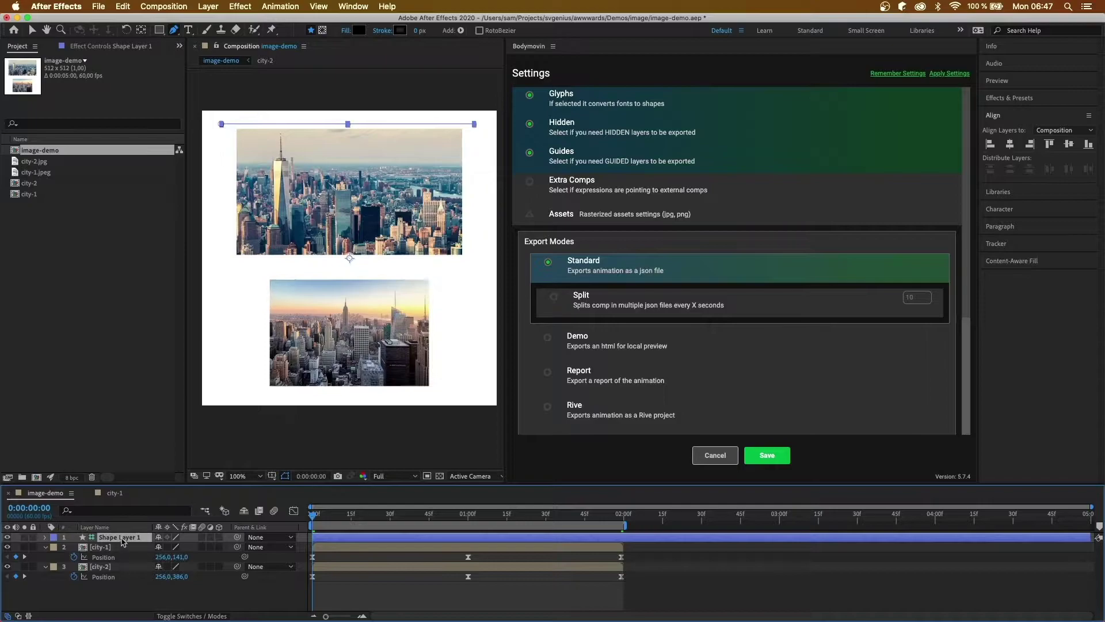
{"action": "key", "text": "Delete"}
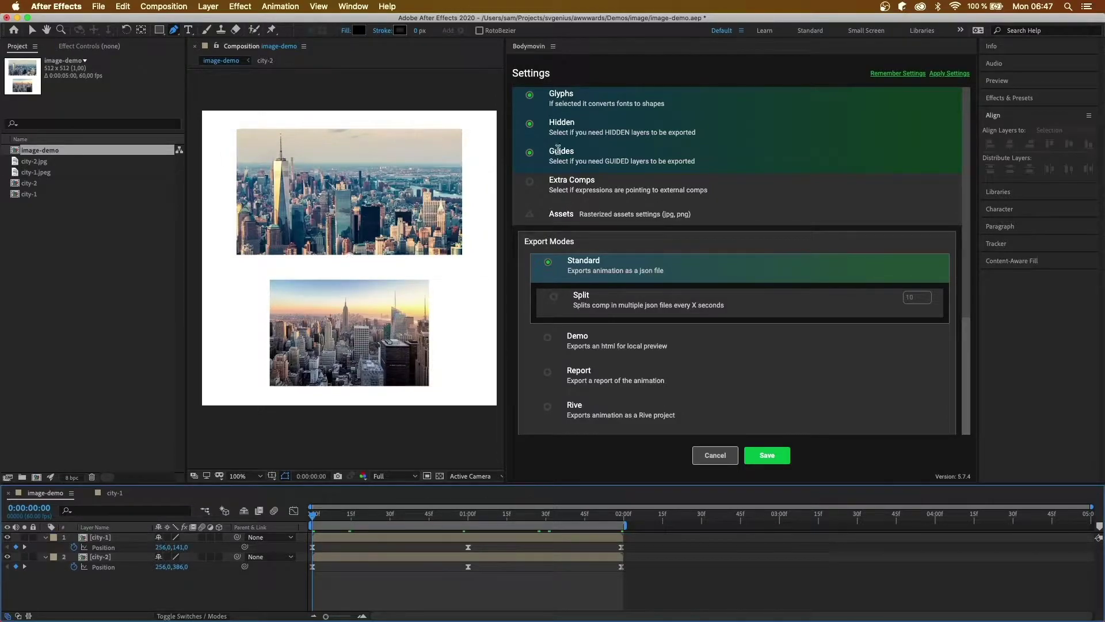
{"action": "scroll", "coordinate": [593, 173], "scroll_direction": "down", "scroll_amount": 1}
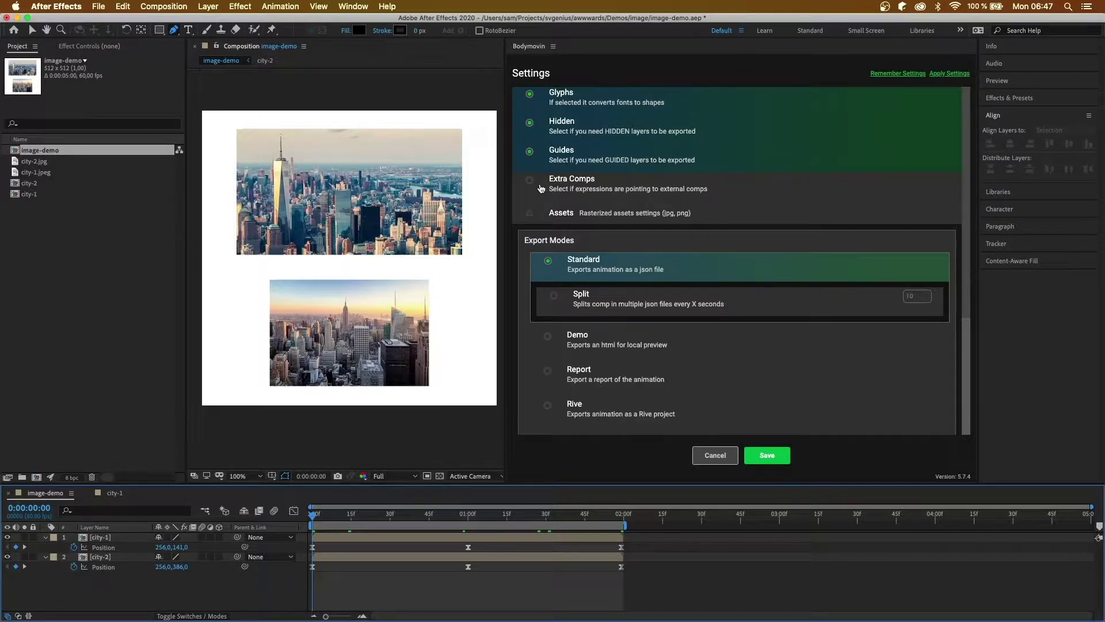
{"action": "left_click", "coordinate": [110, 539]}
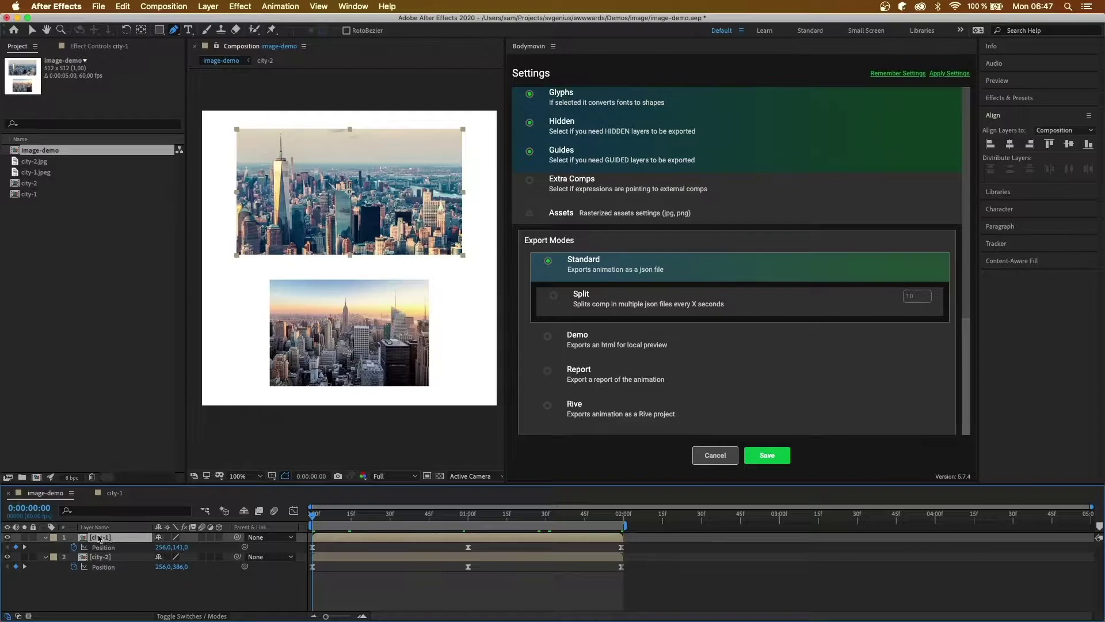
{"action": "left_click", "coordinate": [114, 494]}
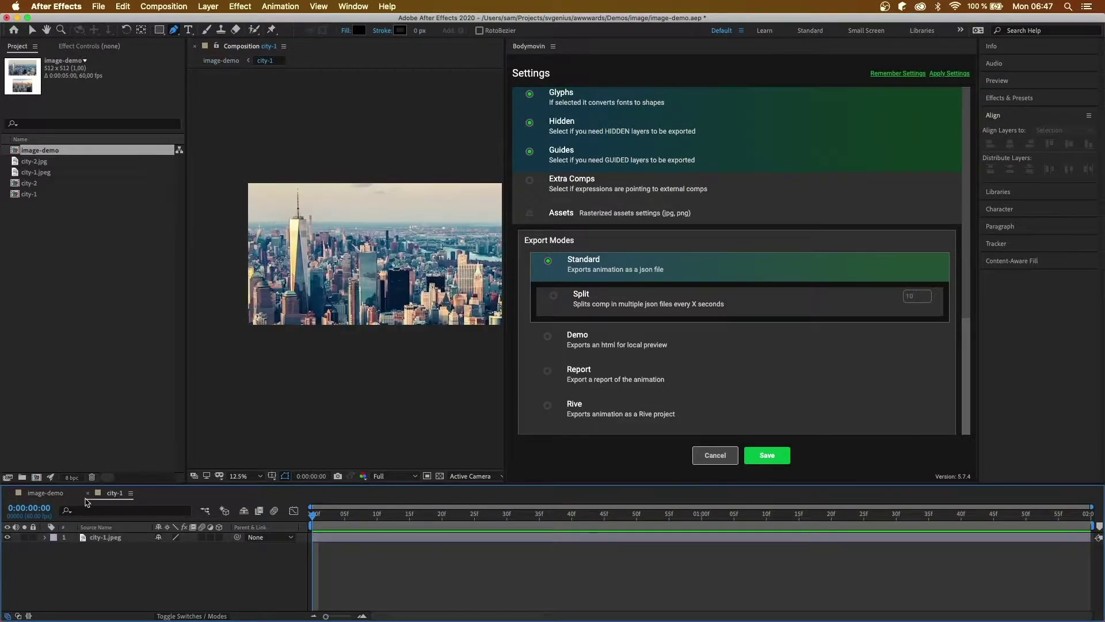
{"action": "left_click", "coordinate": [46, 493]}
{"action": "left_click", "coordinate": [536, 185]}
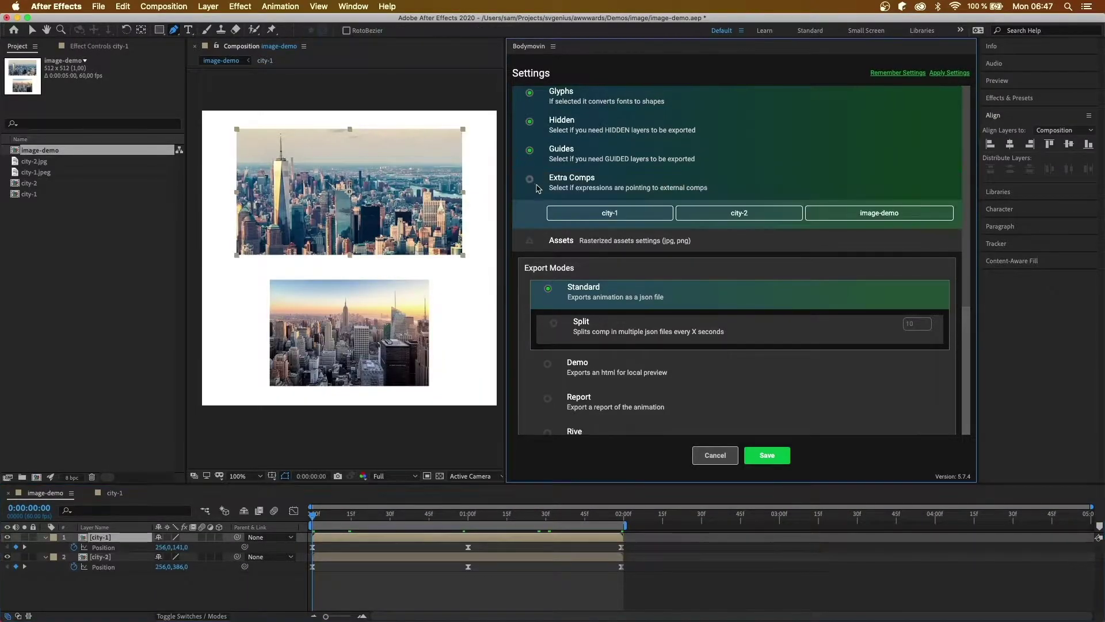
{"action": "left_click", "coordinate": [649, 218]}
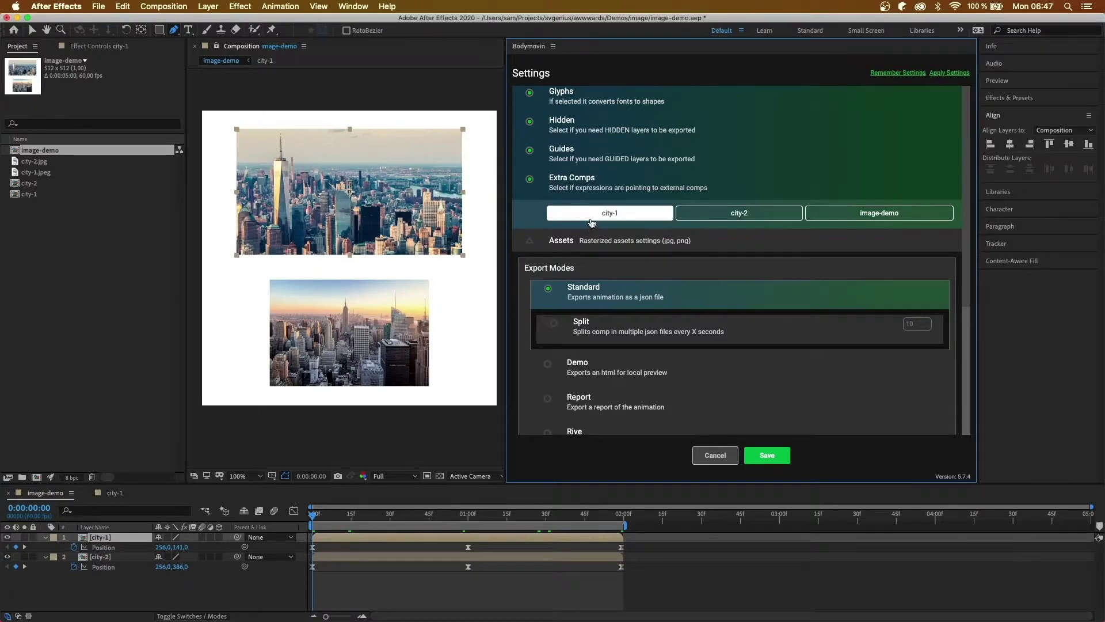
{"action": "left_click", "coordinate": [535, 183]}
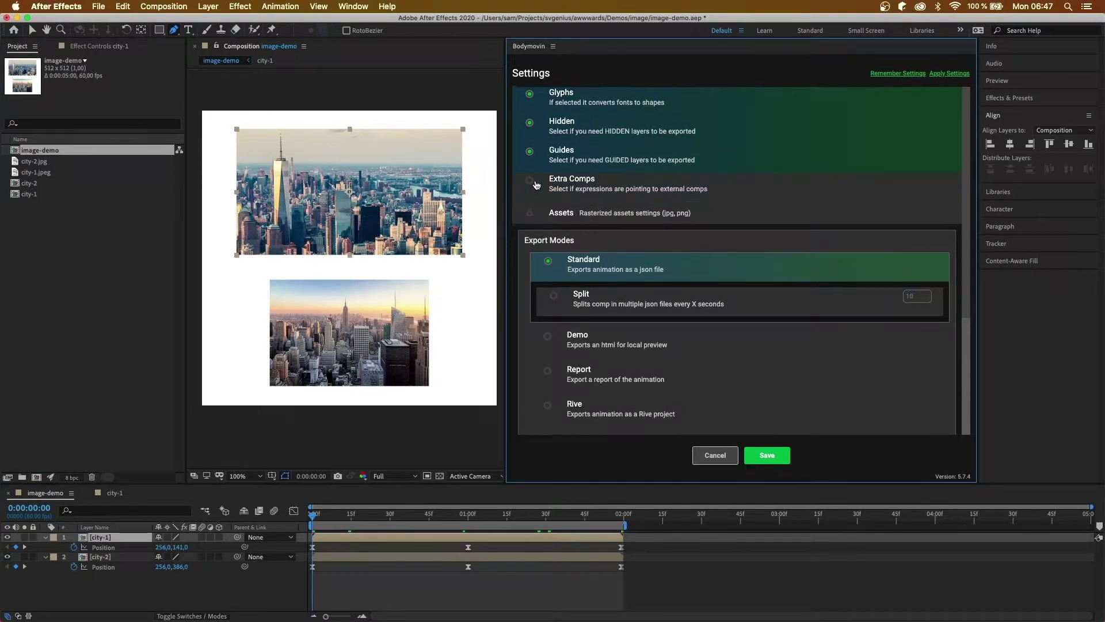
Expand the Assets options, deselect city-1 and collapse the layer properties in the timeline
{"action": "left_click", "coordinate": [571, 221]}
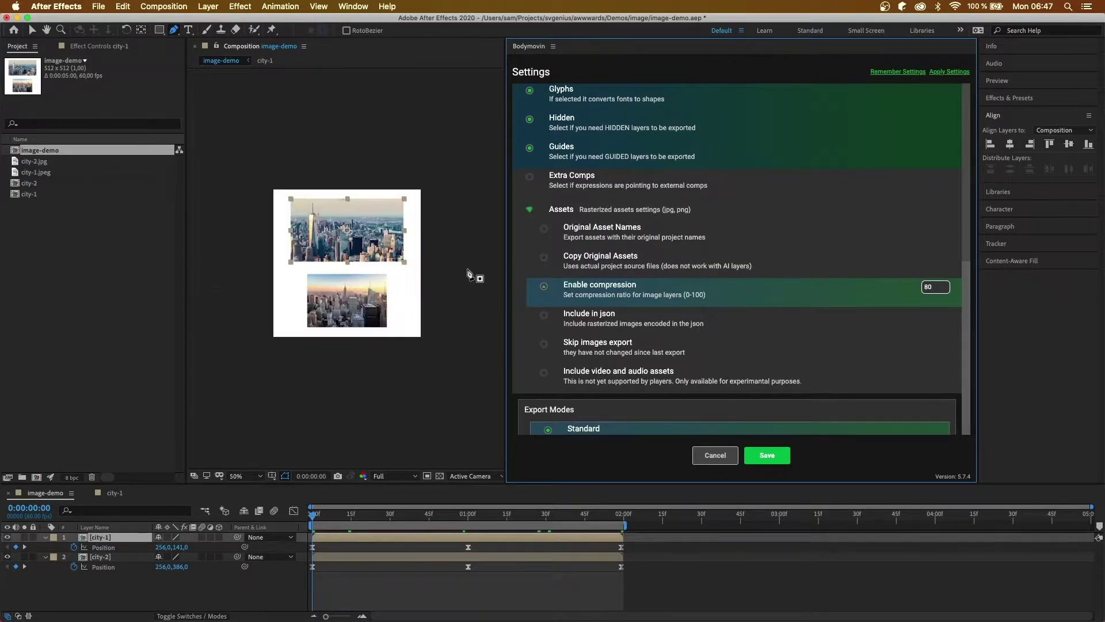
{"action": "left_click", "coordinate": [486, 289]}
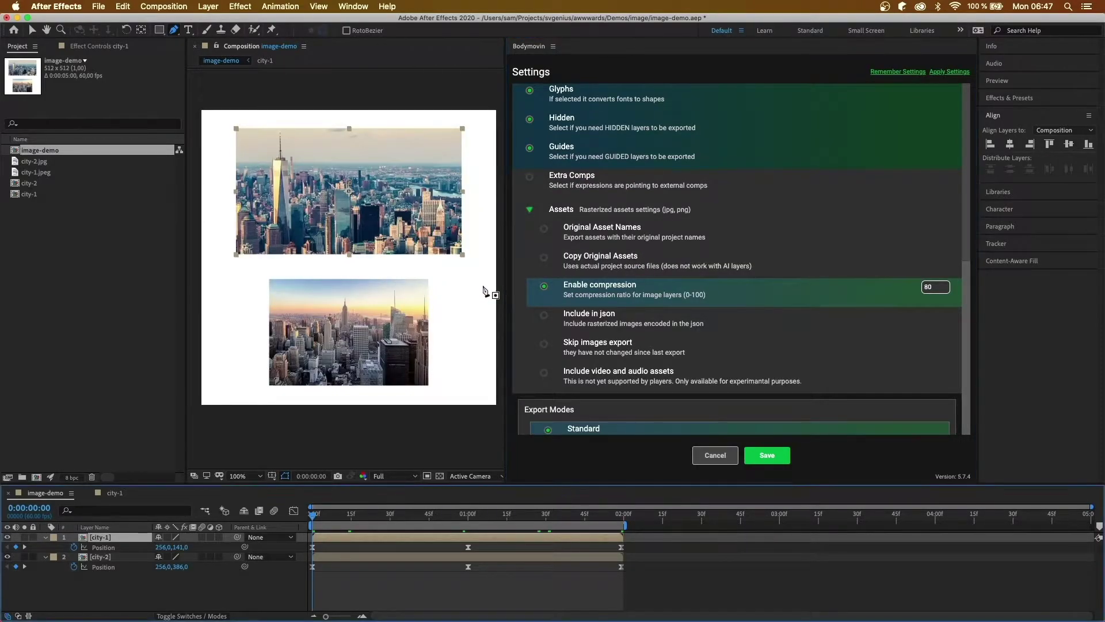
{"action": "key", "text": "v"}
{"action": "left_click", "coordinate": [476, 285]}
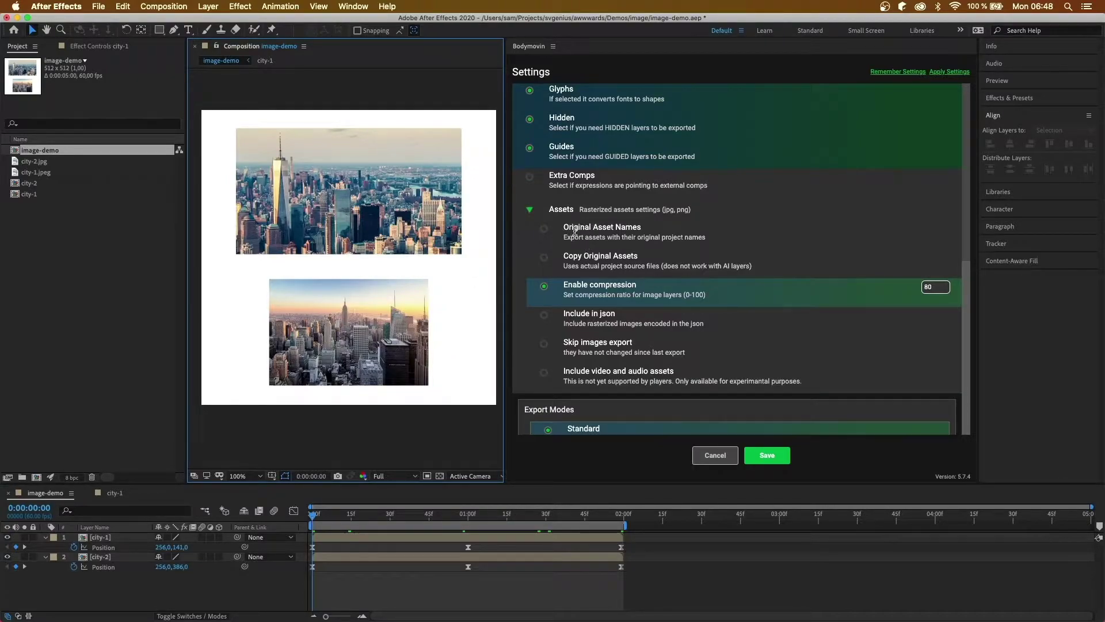
{"action": "left_click", "coordinate": [45, 537]}
{"action": "left_click", "coordinate": [45, 547]}
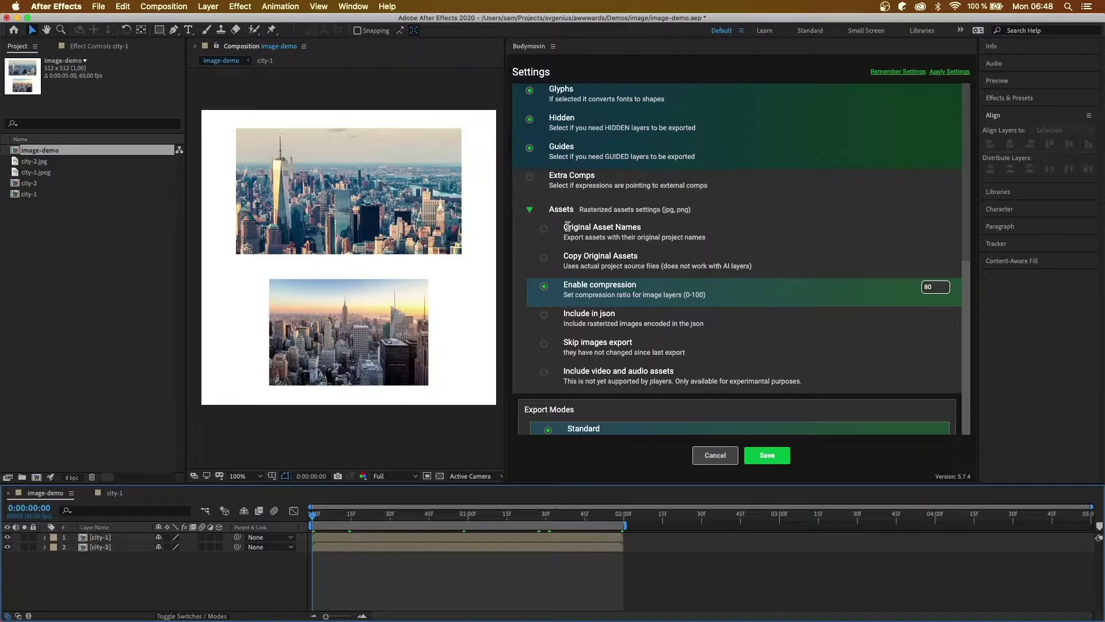
{"action": "scroll", "coordinate": [640, 227], "scroll_direction": "down", "scroll_amount": 1}
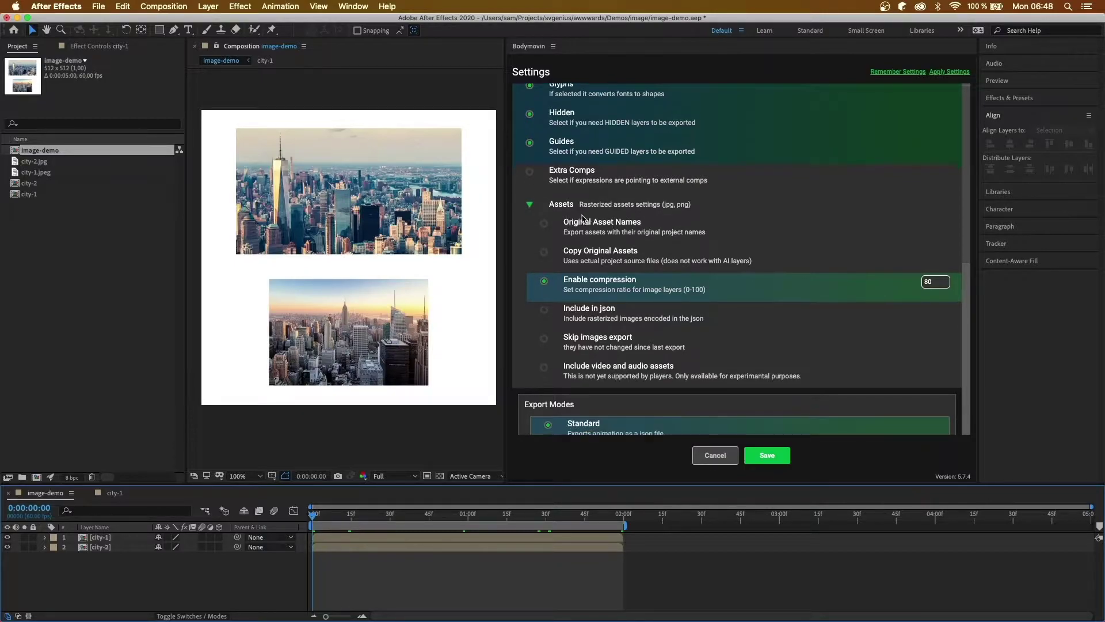
{"action": "scroll", "coordinate": [583, 218], "scroll_direction": "down", "scroll_amount": 5}
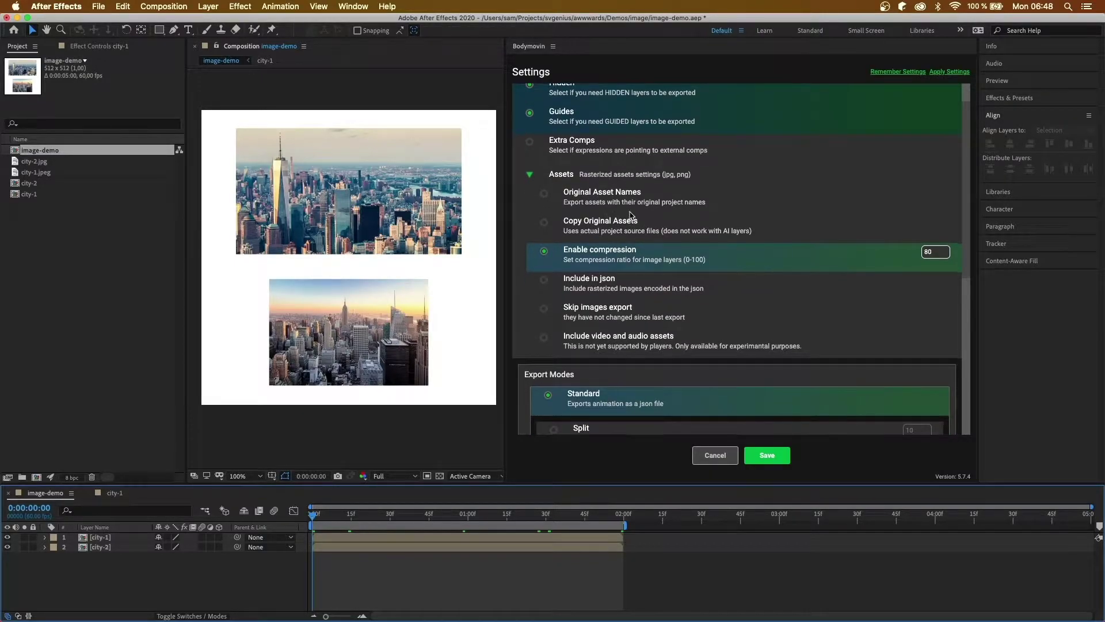
{"action": "scroll", "coordinate": [640, 228], "scroll_direction": "down", "scroll_amount": 5}
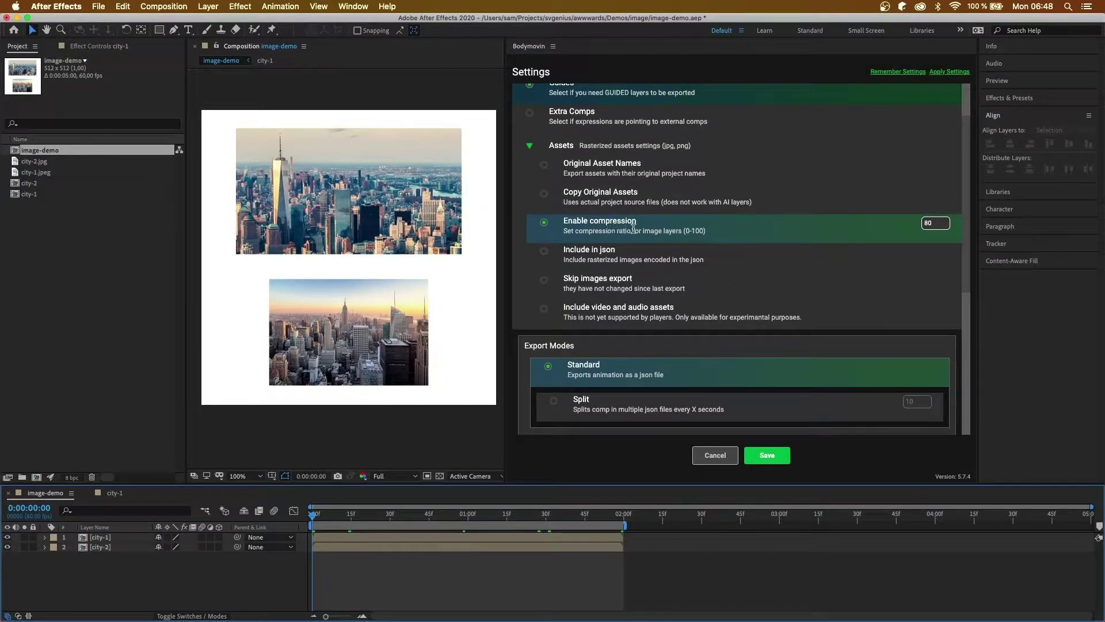
Check the image compression at 80 and toggle Include in json on, then off
{"action": "left_click", "coordinate": [937, 223]}
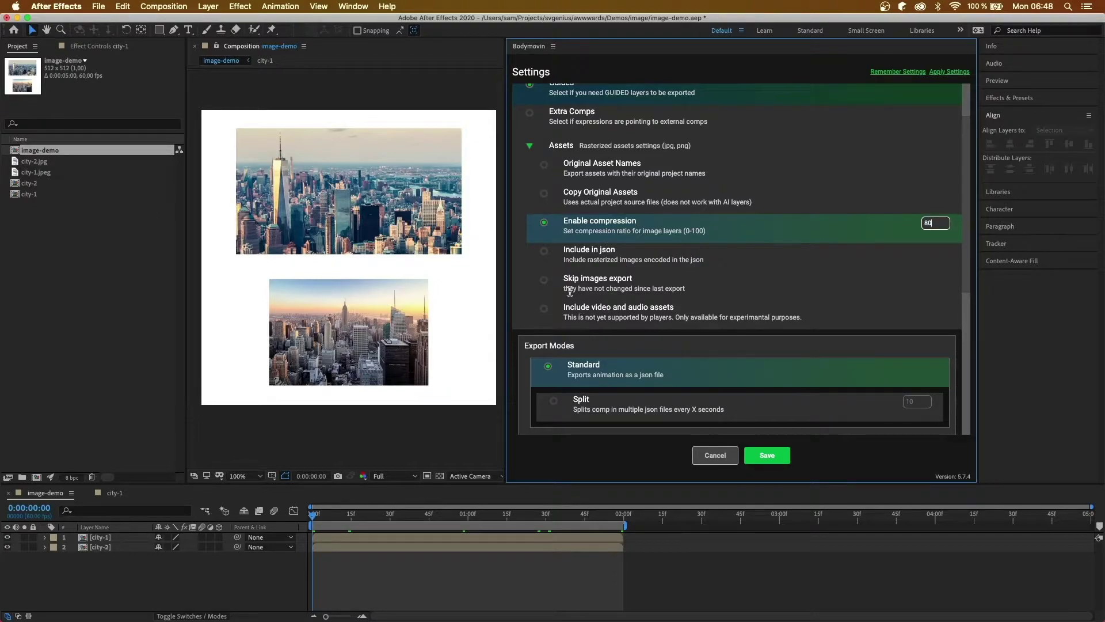
{"action": "left_click", "coordinate": [541, 258]}
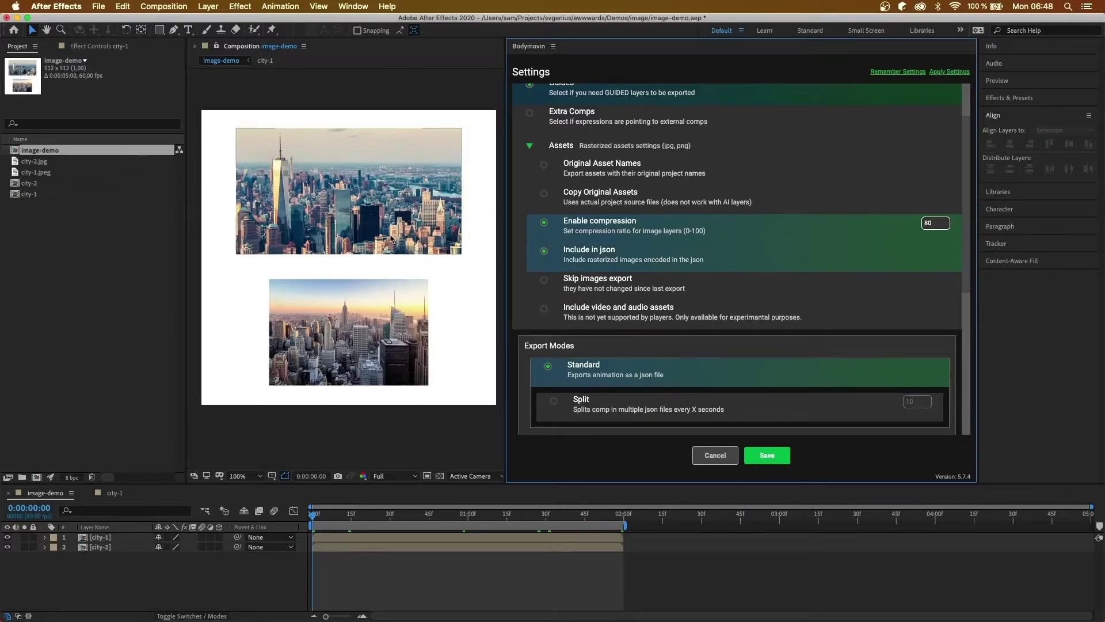
{"action": "left_click", "coordinate": [550, 258]}
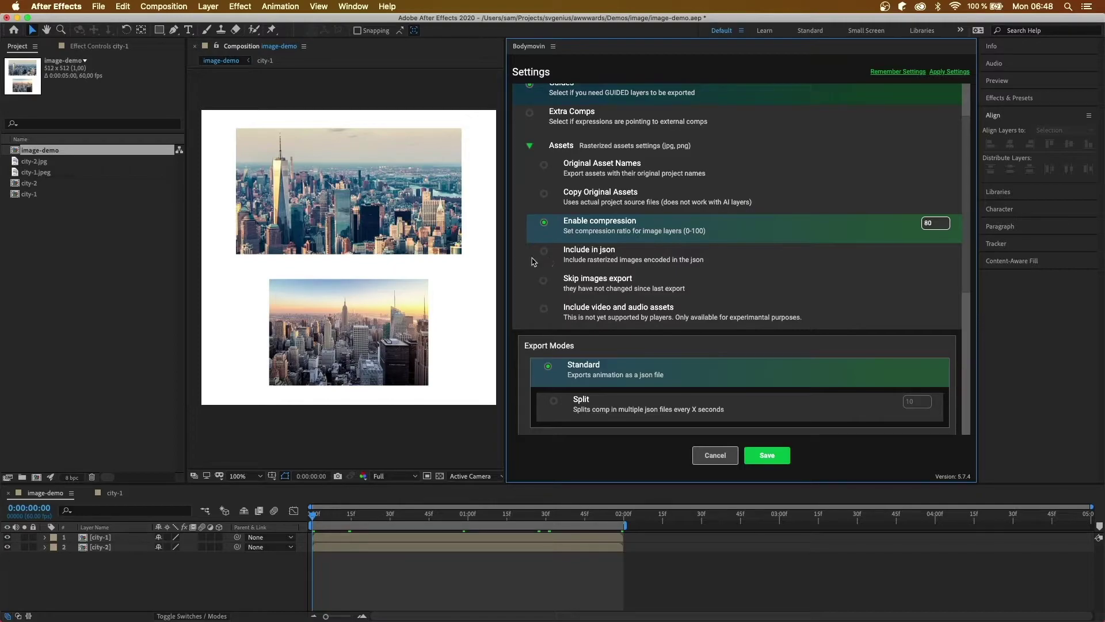
Turn on Include in json for the rasterized images and save the Bodymovin settings
{"action": "left_click", "coordinate": [550, 256]}
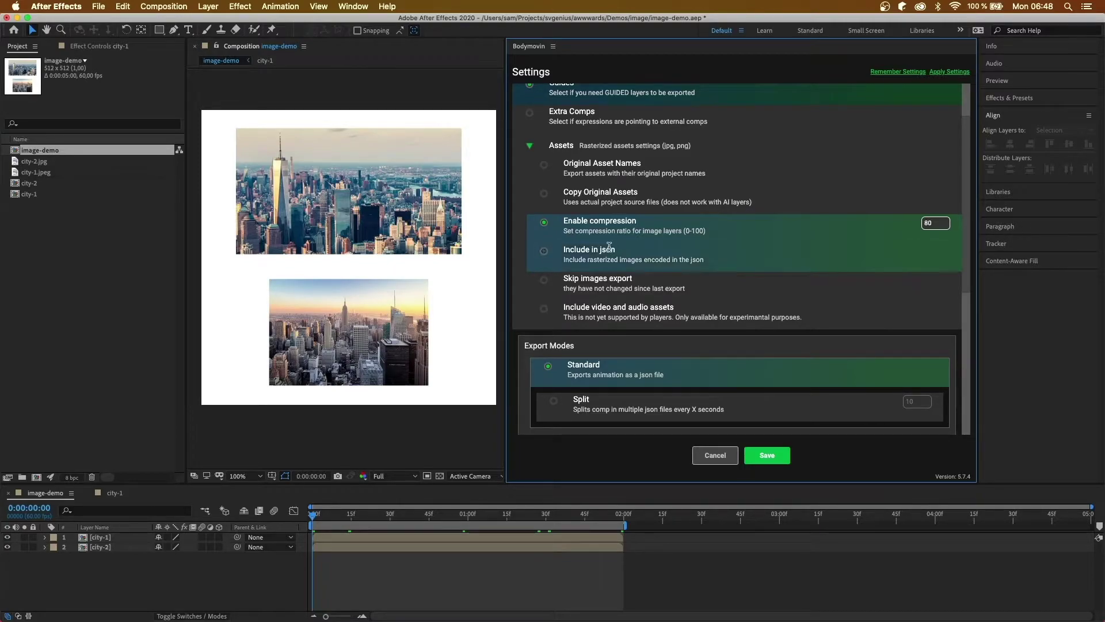
{"action": "scroll", "coordinate": [550, 254], "scroll_direction": "up", "scroll_amount": 3}
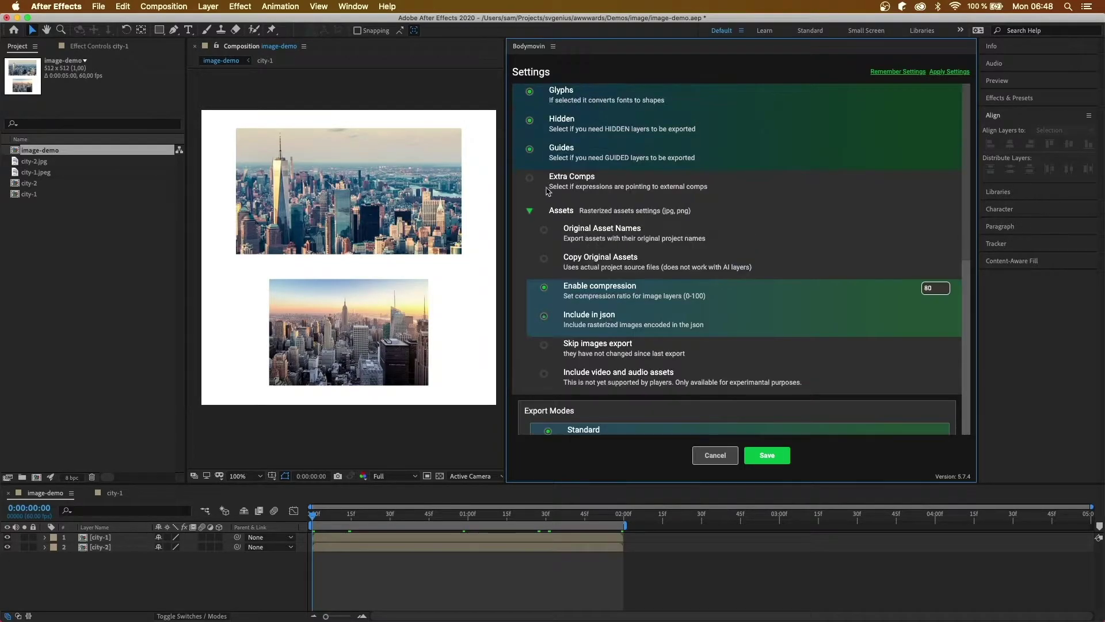
{"action": "left_click", "coordinate": [532, 91]}
{"action": "left_click", "coordinate": [531, 98]}
{"action": "scroll", "coordinate": [673, 287], "scroll_direction": "down", "scroll_amount": 2}
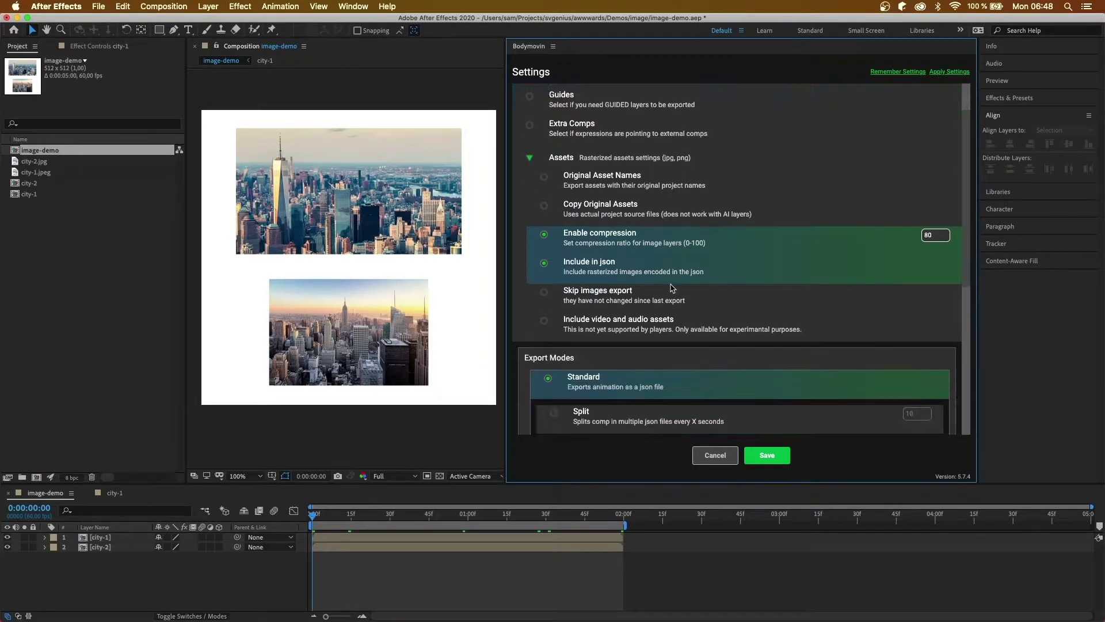
{"action": "scroll", "coordinate": [764, 304], "scroll_direction": "down", "scroll_amount": 1}
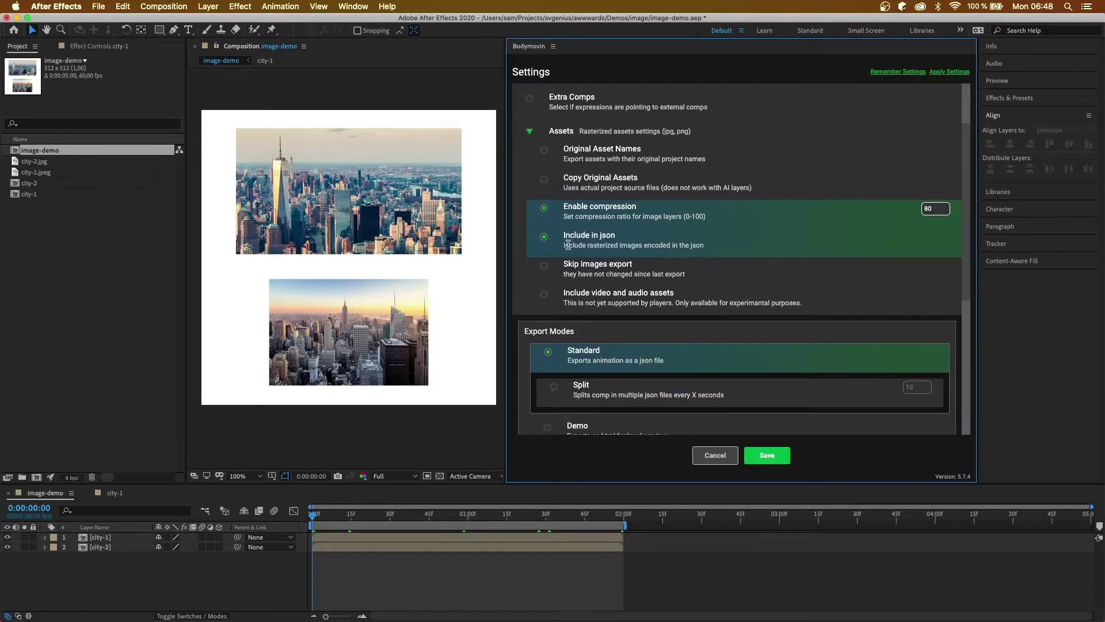
{"action": "scroll", "coordinate": [720, 346], "scroll_direction": "up", "scroll_amount": 3}
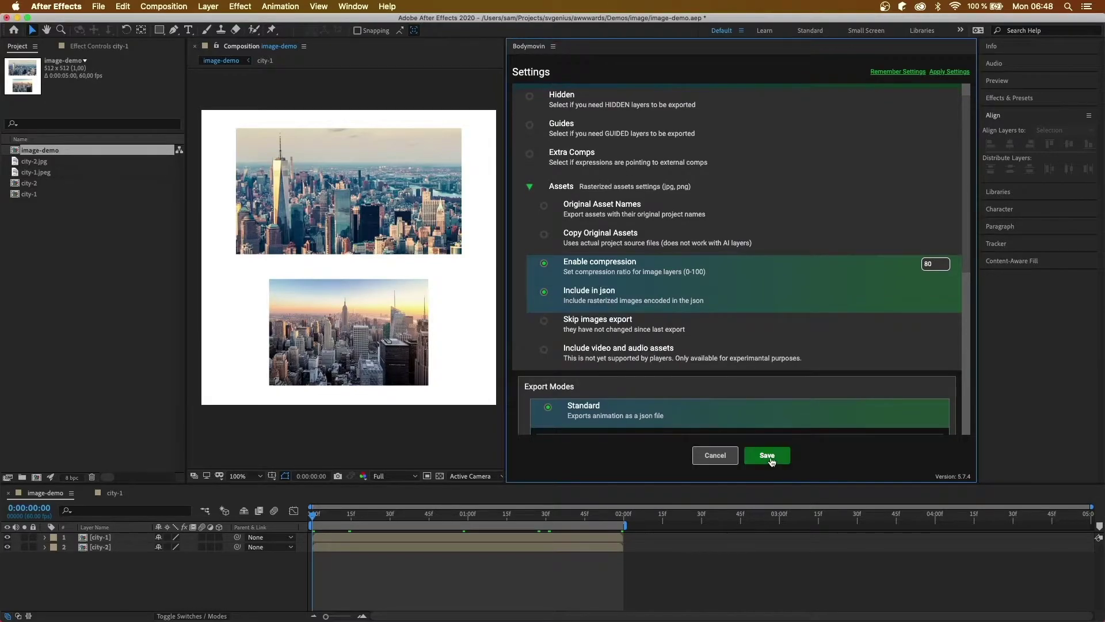
{"action": "left_click", "coordinate": [767, 455]}
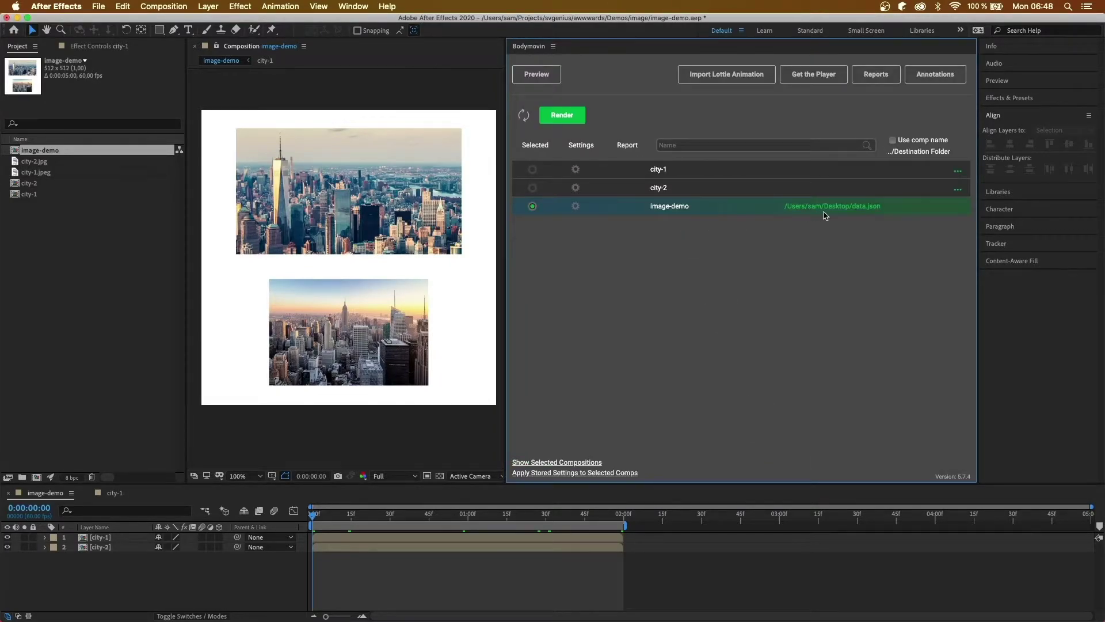
Set image-demo's export destination to city.json in the Desktop Exports folder
{"action": "left_click", "coordinate": [834, 207]}
{"action": "left_click", "coordinate": [502, 185]}
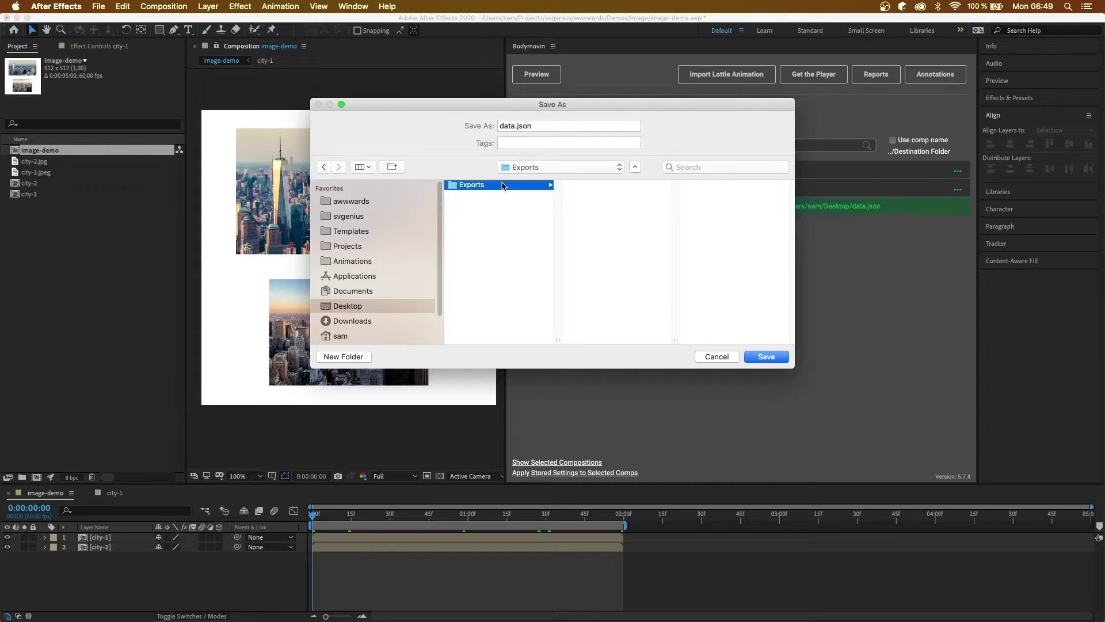
{"action": "double_click", "coordinate": [514, 126]}
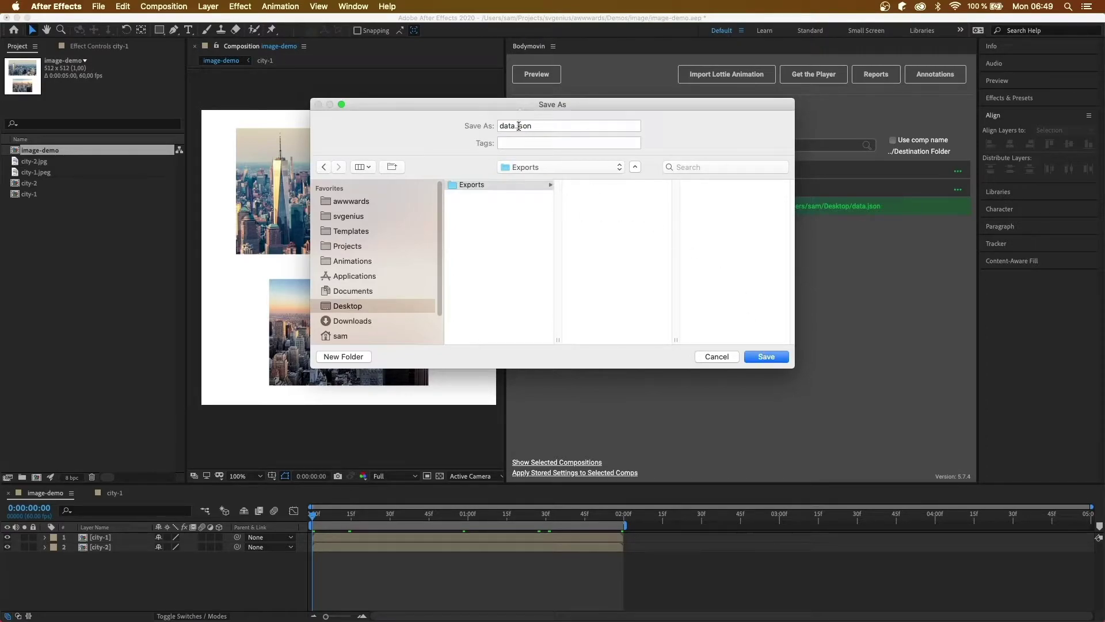
{"action": "type", "text": "city"}
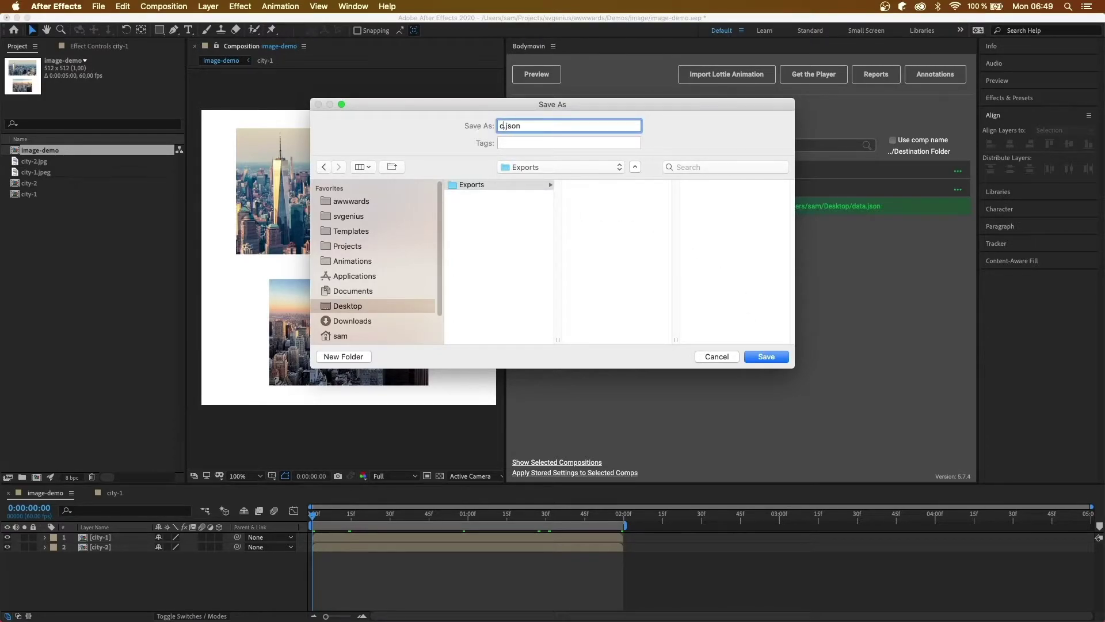
{"action": "key", "text": "Return"}
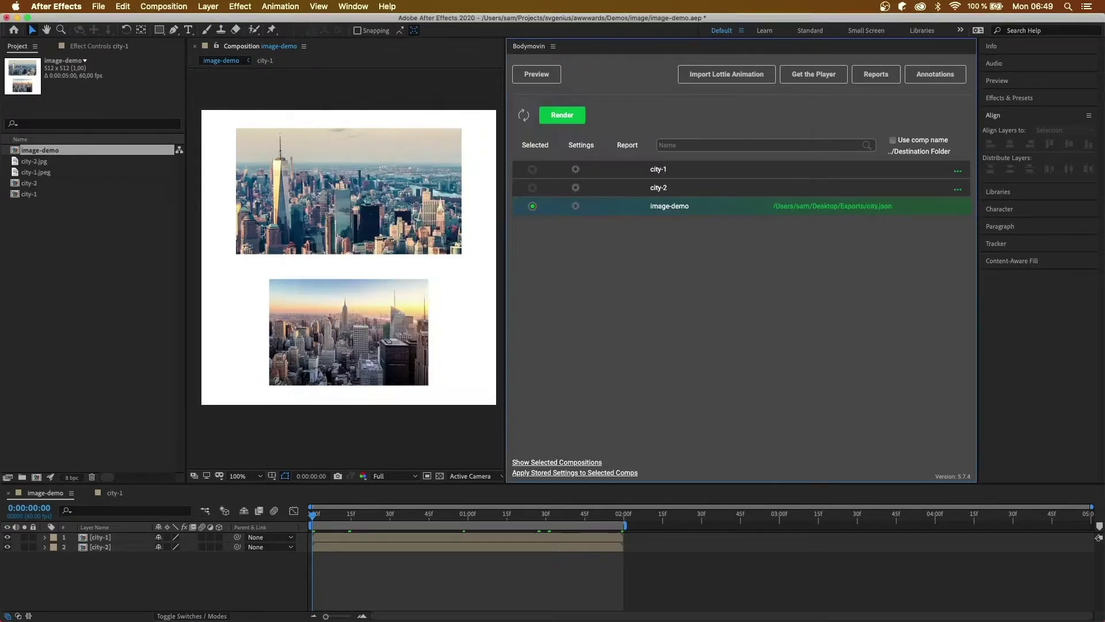
Render image-demo to city.json and close the finished export view
{"action": "left_click", "coordinate": [563, 116]}
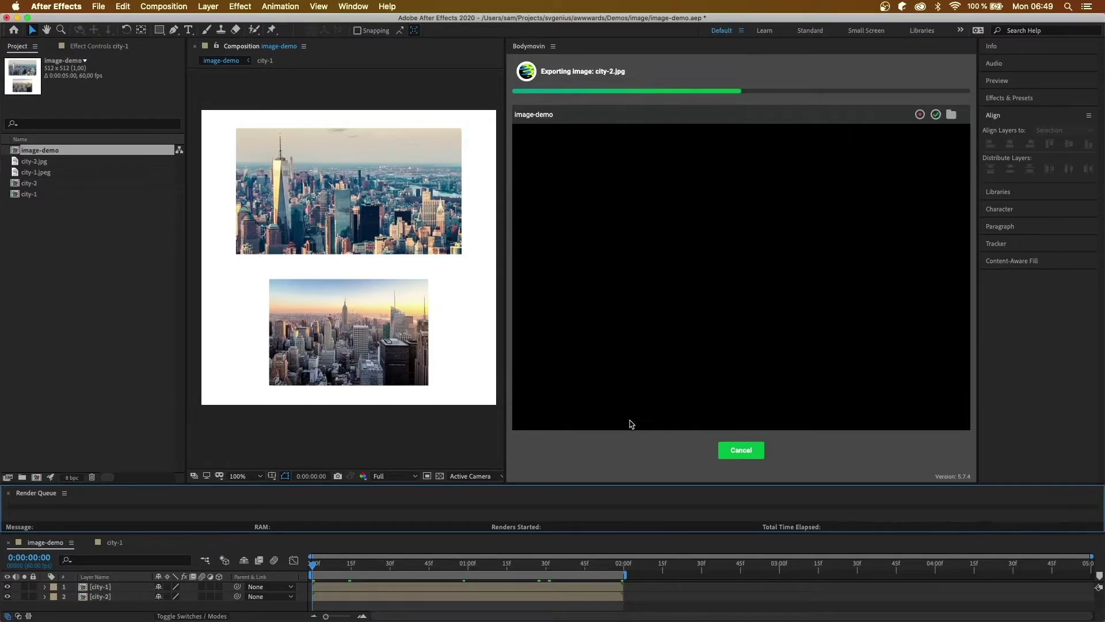
{"action": "left_click", "coordinate": [738, 454]}
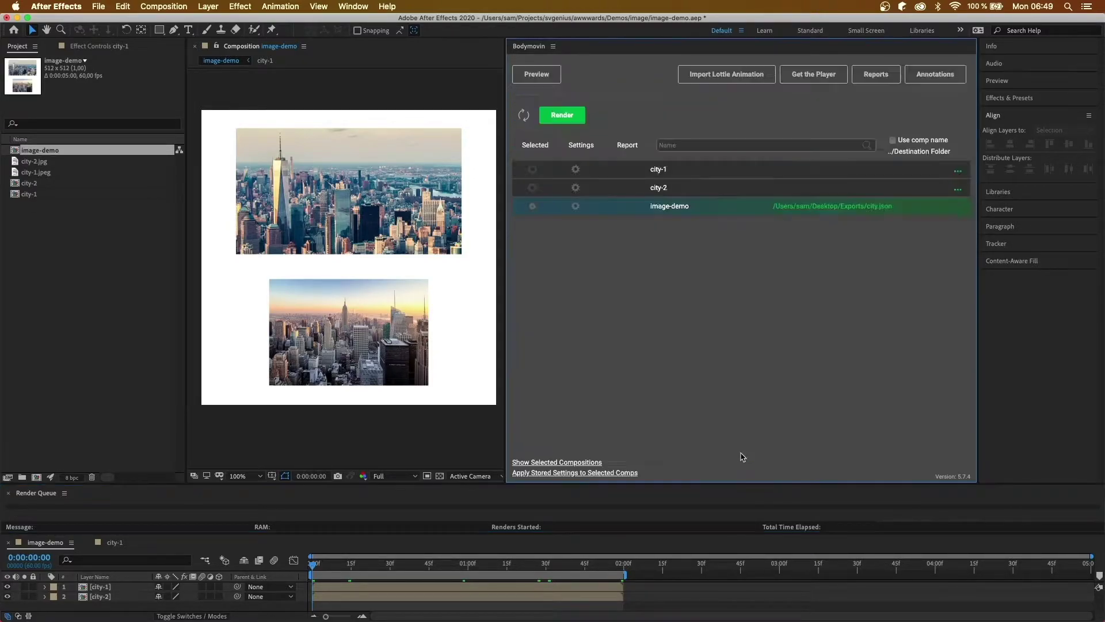
In Chrome, switch to the LottieFiles previews tab and close the GitHub issue tab
{"action": "key", "text": "super+Tab"}
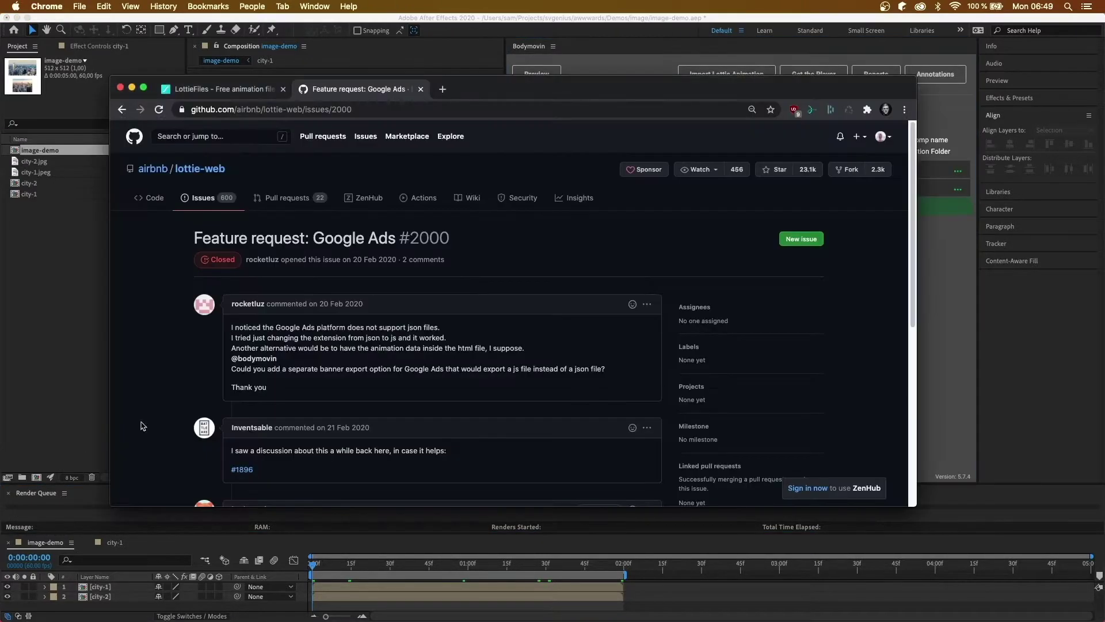
{"action": "left_click", "coordinate": [253, 89]}
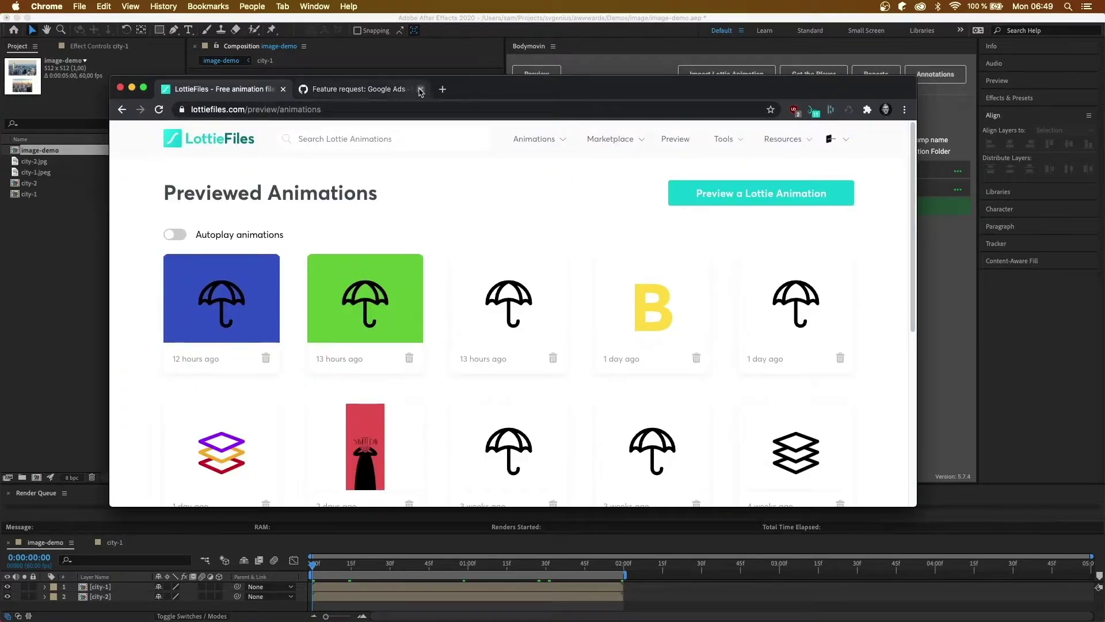
{"action": "left_click", "coordinate": [420, 88]}
Open the Desktop Exports folder in Finder and select city.json (2.1 MB)
{"action": "key", "text": "super+Tab"}
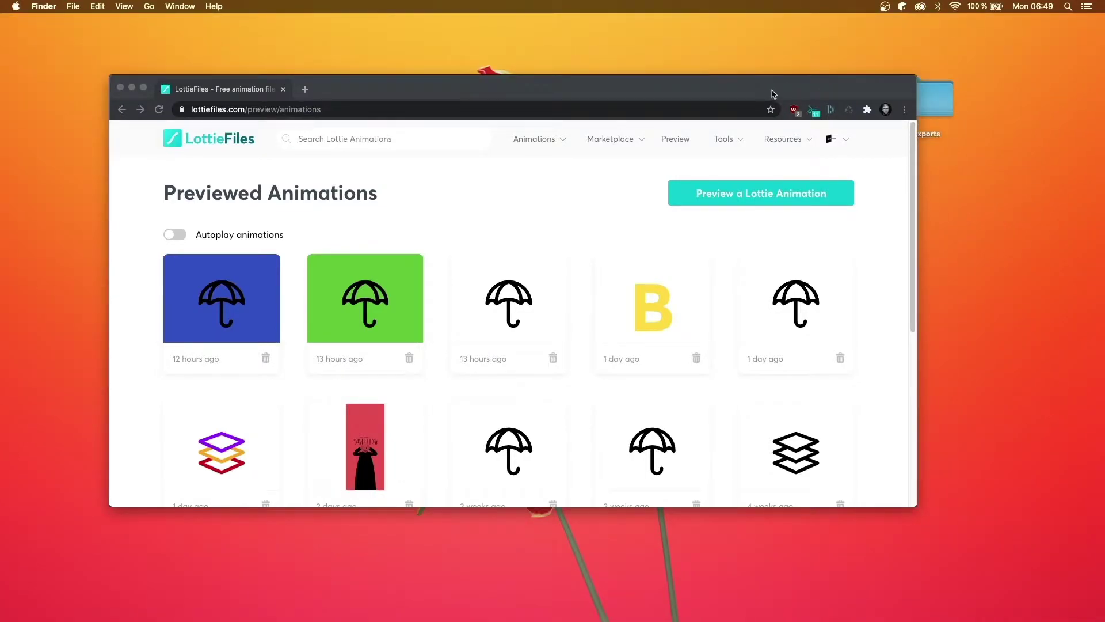
{"action": "left_click_drag", "start_coordinate": [773, 94], "coordinate": [664, 97]}
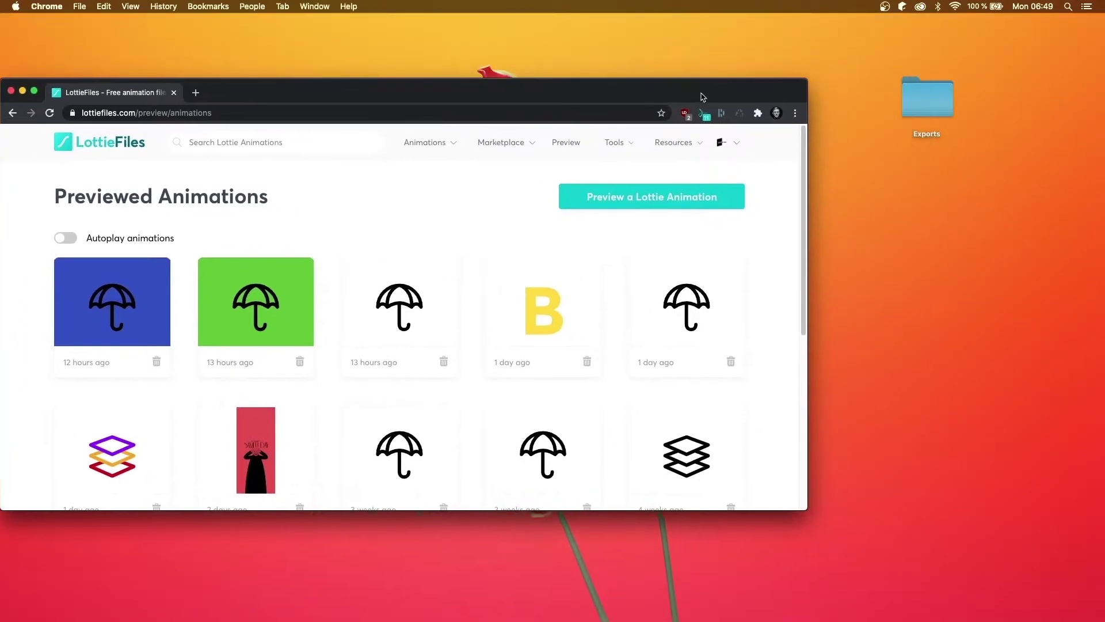
{"action": "double_click", "coordinate": [928, 99]}
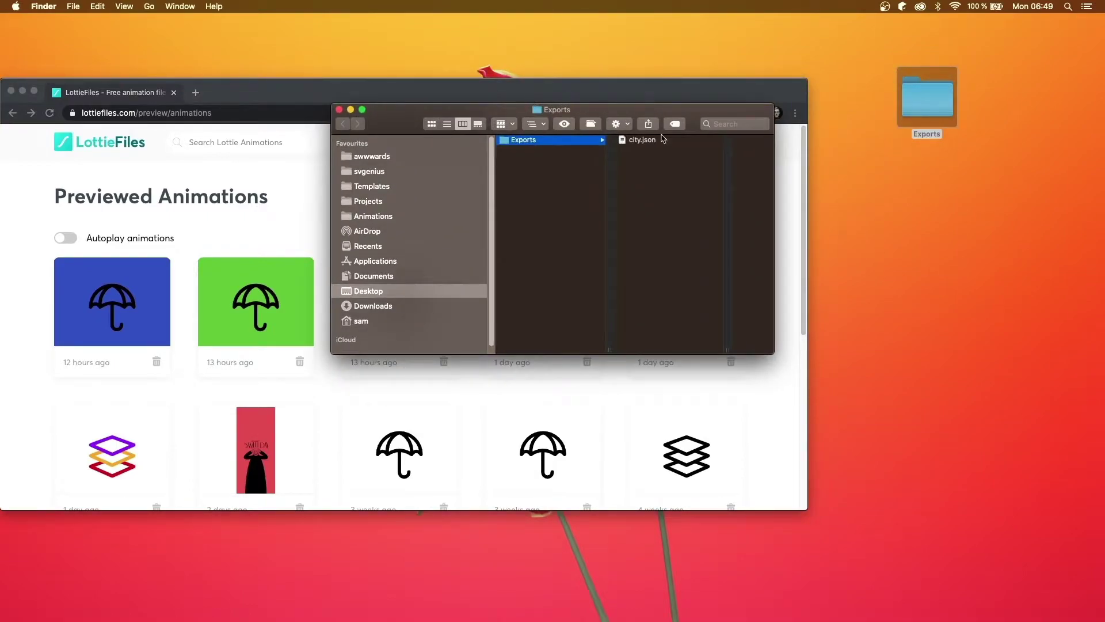
{"action": "left_click", "coordinate": [662, 141]}
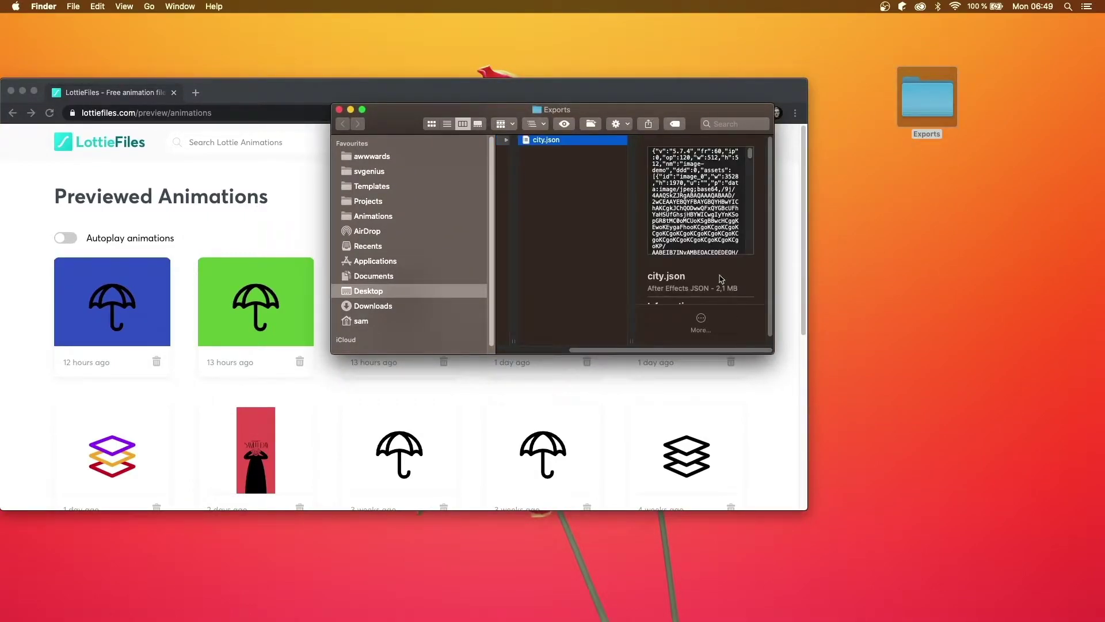
Drop city.json onto the LottieFiles page and preview it with both city photos playing
{"action": "left_click_drag", "start_coordinate": [737, 115], "coordinate": [1012, 184]}
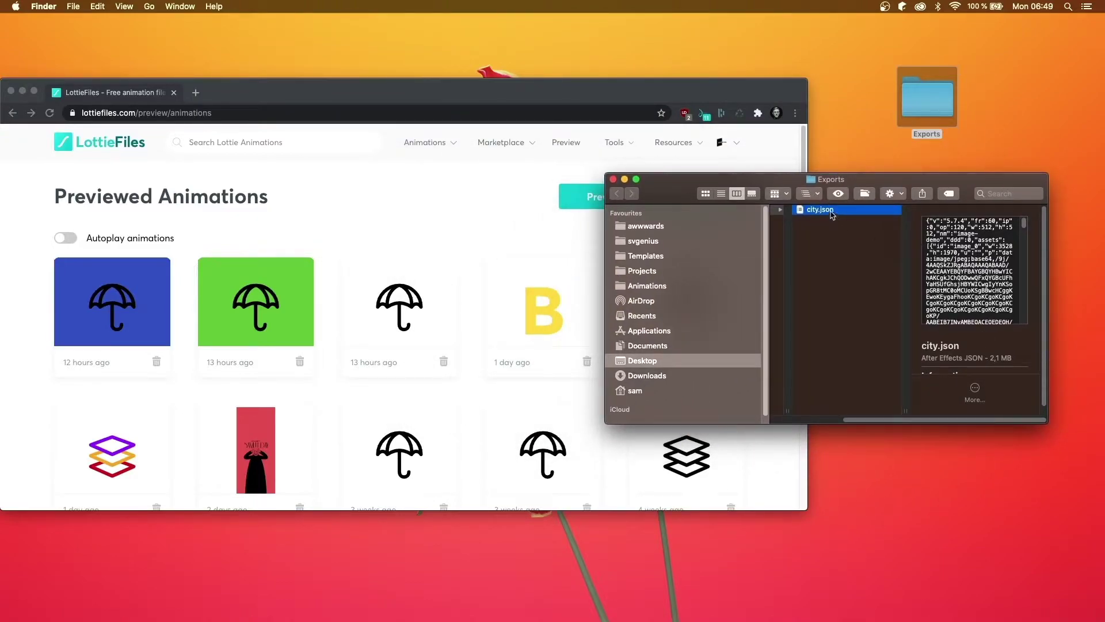
{"action": "left_click_drag", "start_coordinate": [831, 214], "coordinate": [426, 228]}
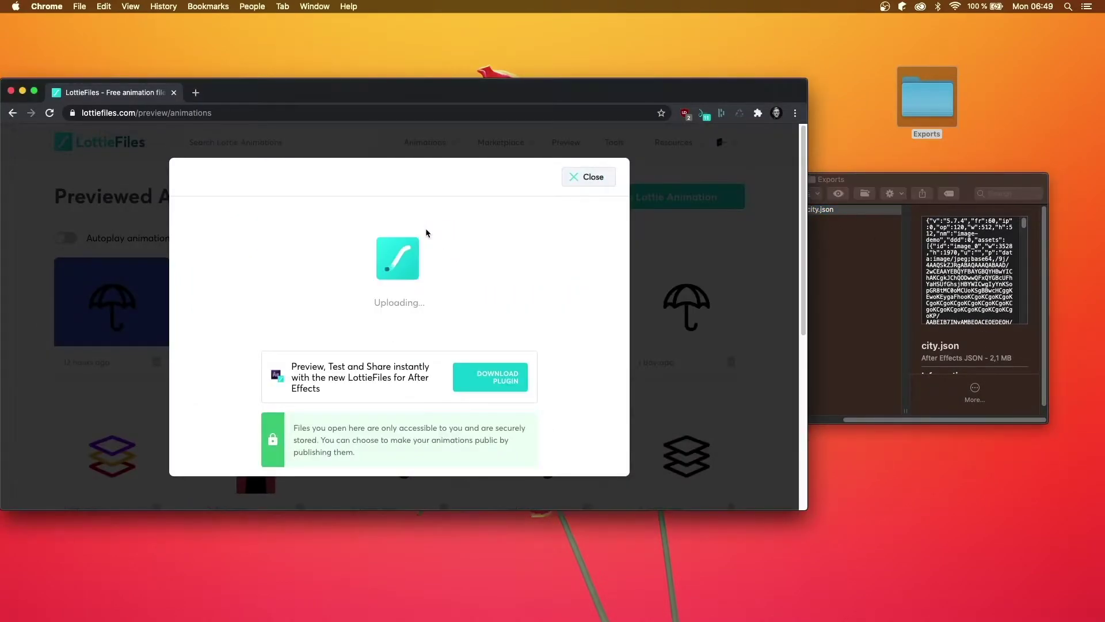
{"action": "left_click_drag", "start_coordinate": [469, 98], "coordinate": [534, 104]}
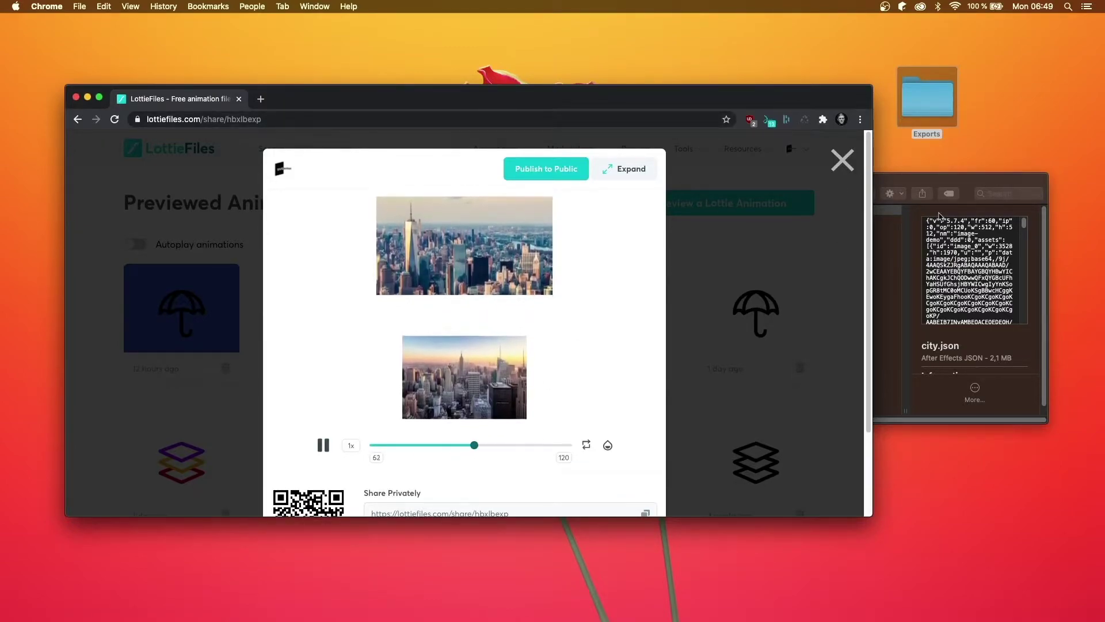
{"action": "left_click", "coordinate": [940, 216]}
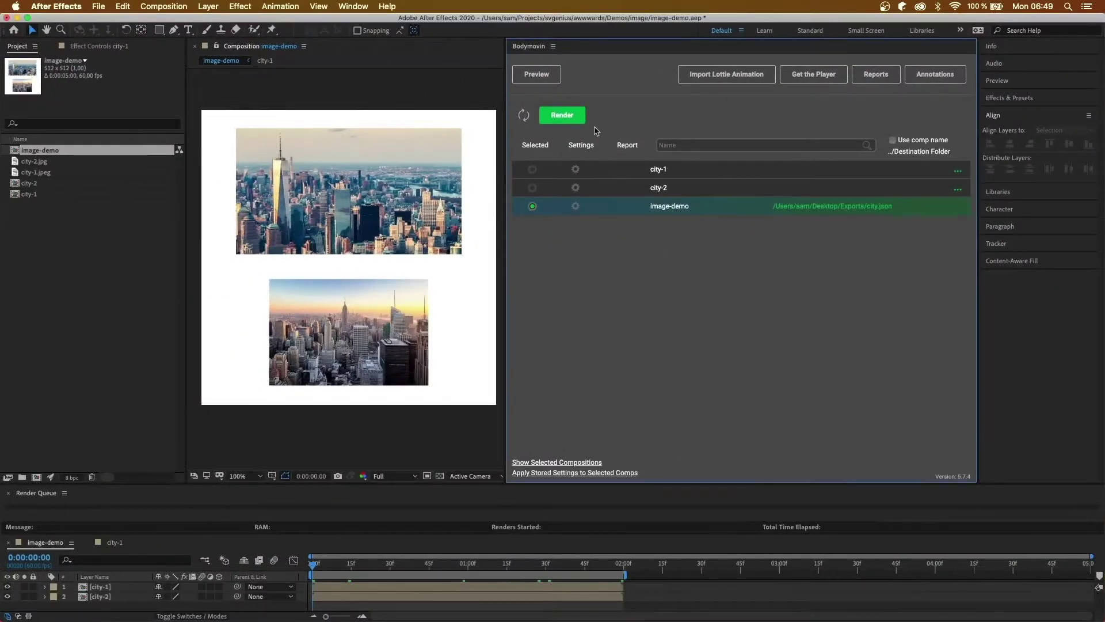
Turn Include in json off in image-demo's asset settings, keeping compression 80, and save
{"action": "left_click", "coordinate": [575, 207]}
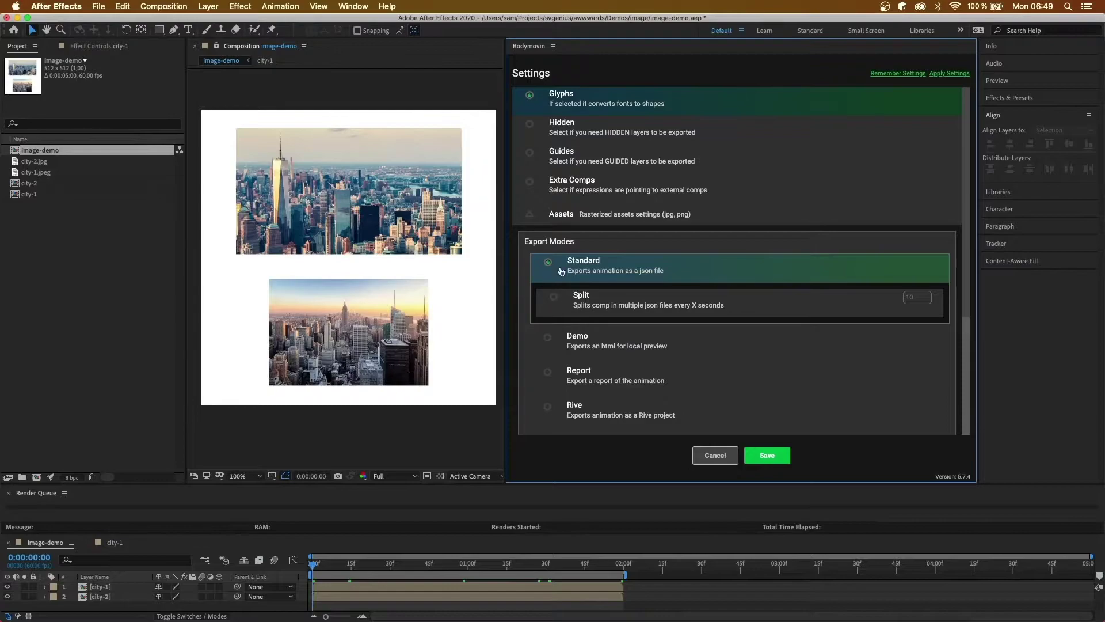
{"action": "scroll", "coordinate": [680, 251], "scroll_direction": "down", "scroll_amount": 5}
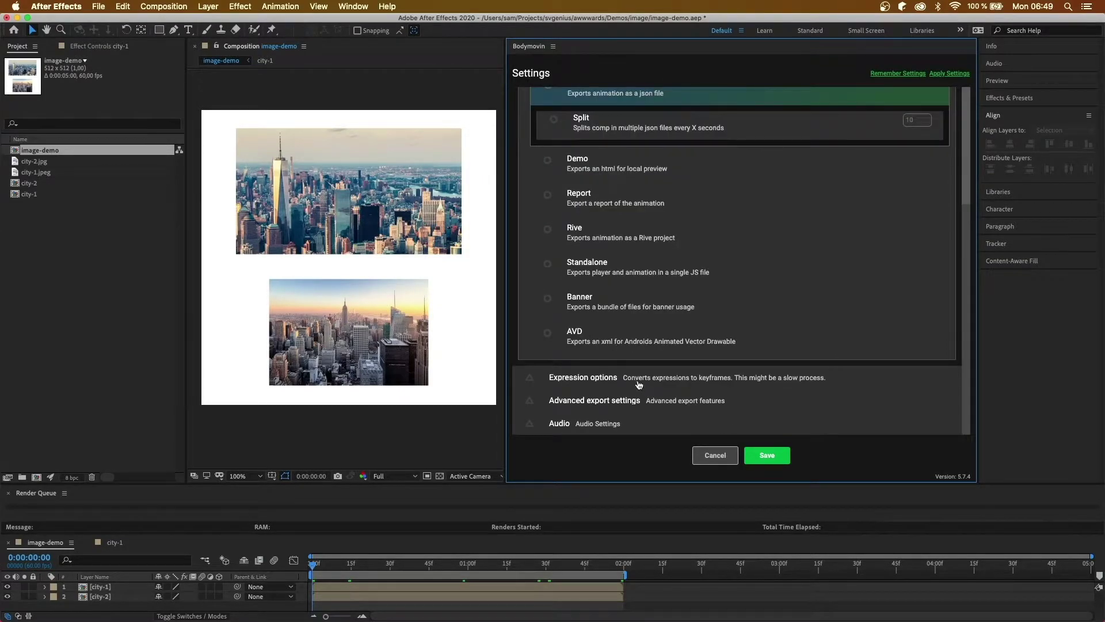
{"action": "scroll", "coordinate": [638, 384], "scroll_direction": "up", "scroll_amount": 5}
{"action": "left_click", "coordinate": [614, 227]}
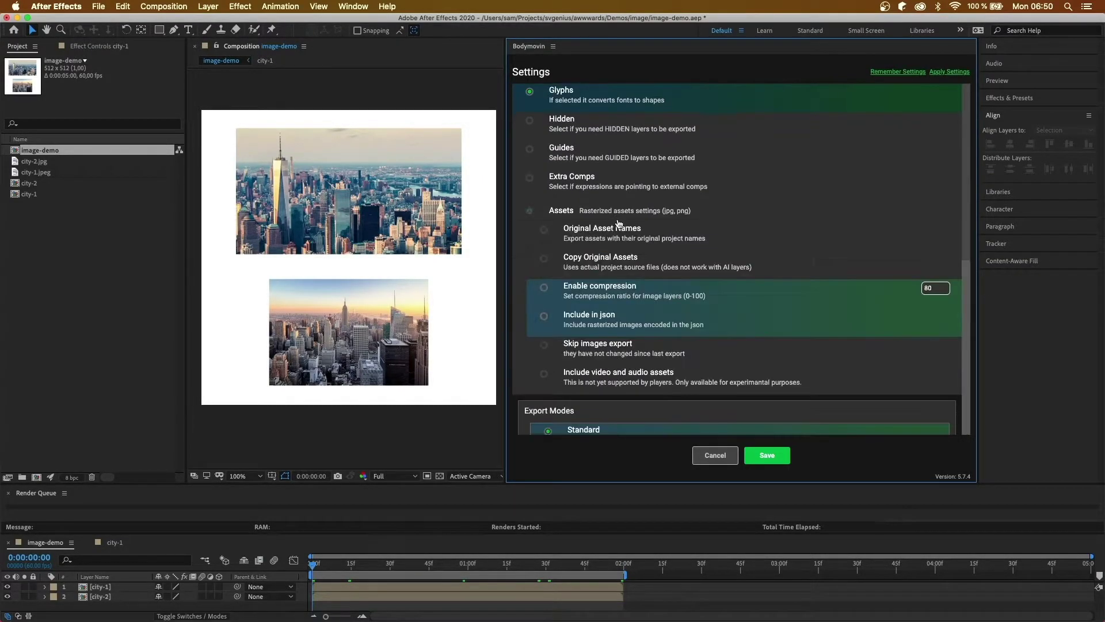
{"action": "left_click", "coordinate": [545, 316]}
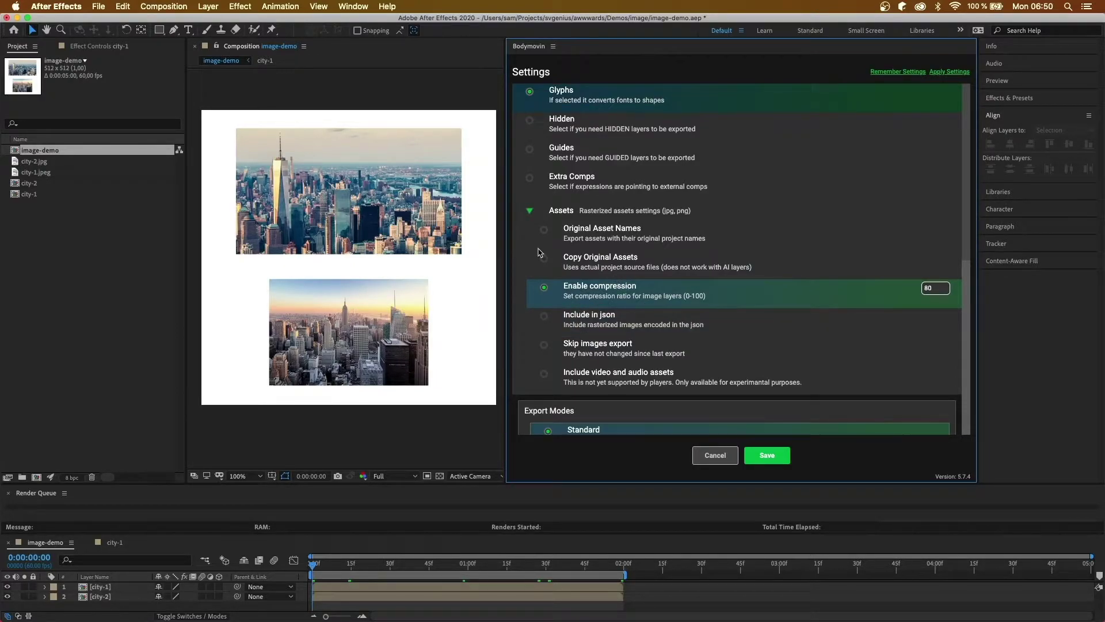
{"action": "scroll", "coordinate": [682, 288], "scroll_direction": "down", "scroll_amount": 1}
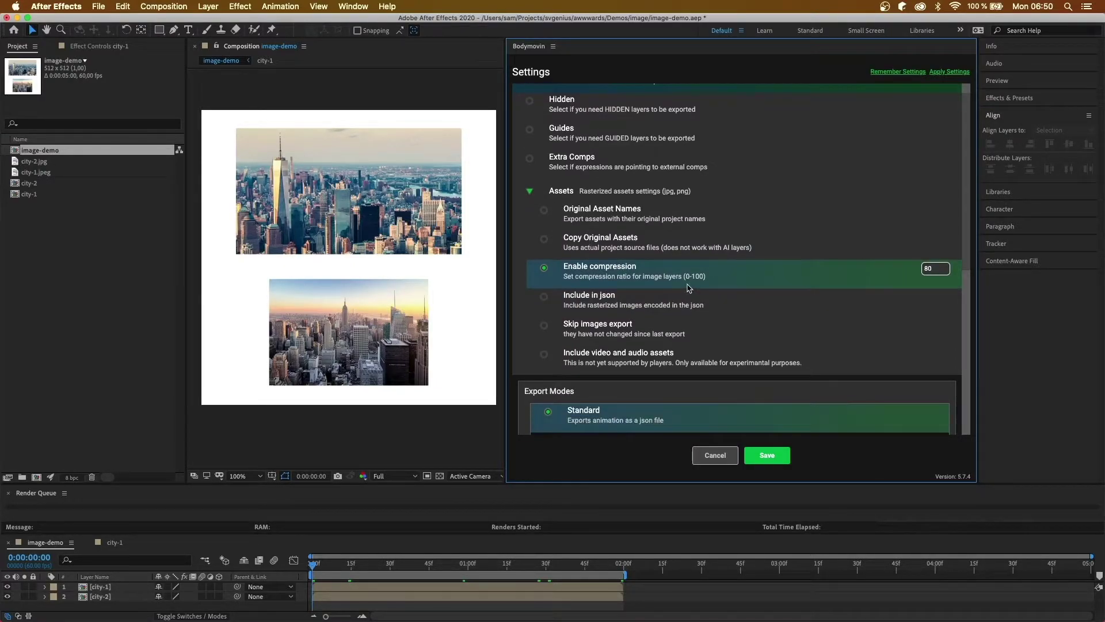
{"action": "left_click", "coordinate": [778, 465]}
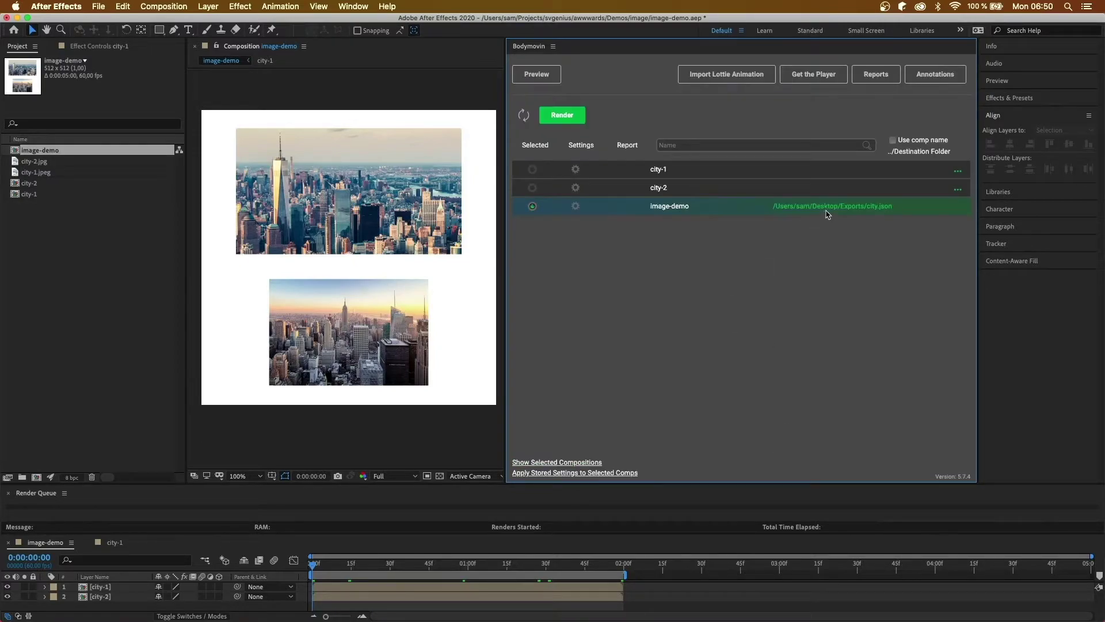
Rename image-demo's export file to city-2.json and render it into the Exports folder
{"action": "left_click", "coordinate": [833, 207]}
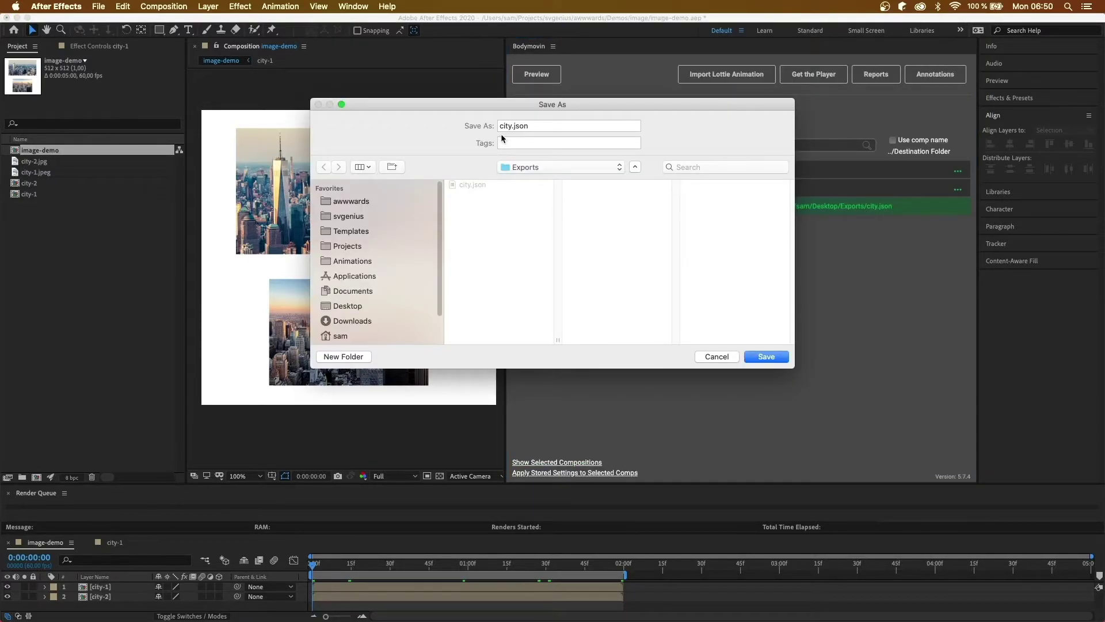
{"action": "left_click", "coordinate": [517, 126]}
{"action": "type", "text": "-2"}
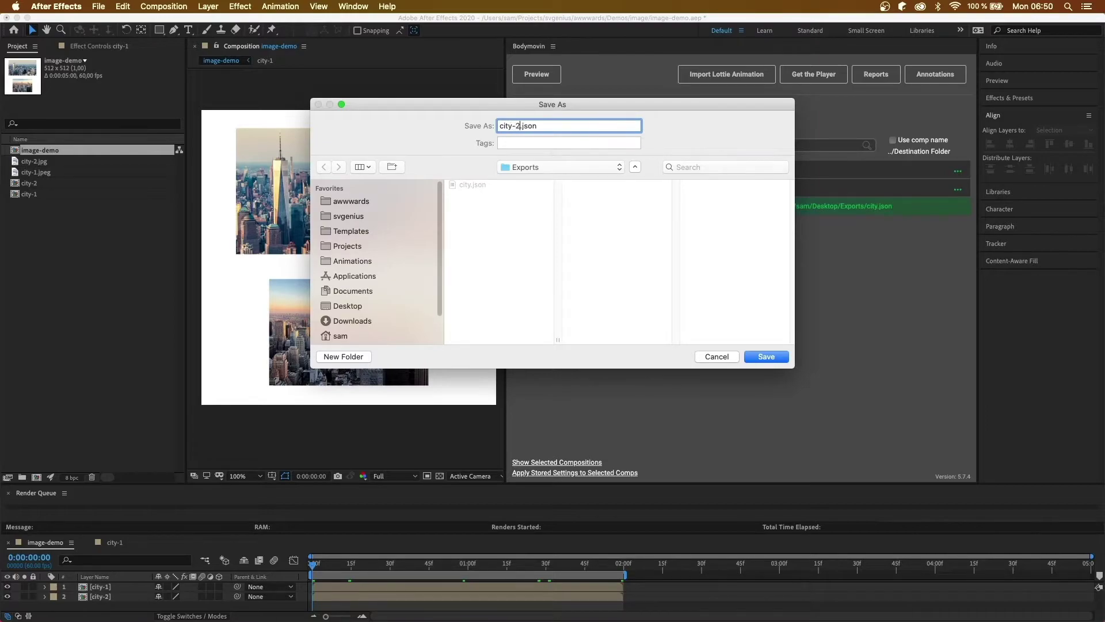
{"action": "key", "text": "Return"}
{"action": "left_click", "coordinate": [580, 117]}
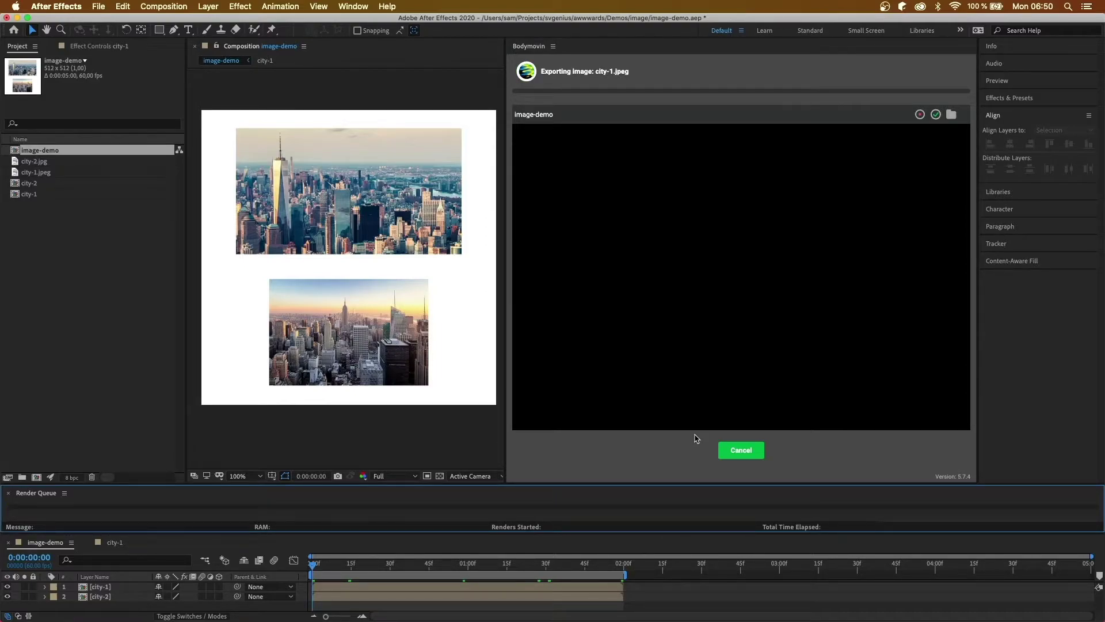
{"action": "left_click", "coordinate": [739, 456]}
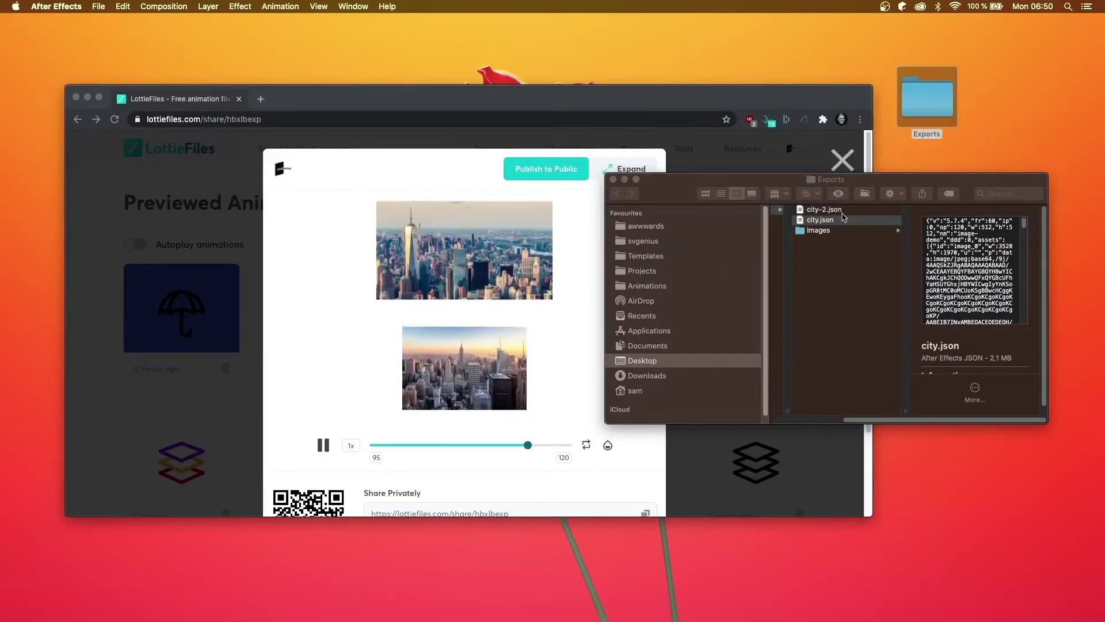
Upload city-2.json from Exports to LottieFiles, which shows broken image placeholders
{"action": "left_click", "coordinate": [844, 218]}
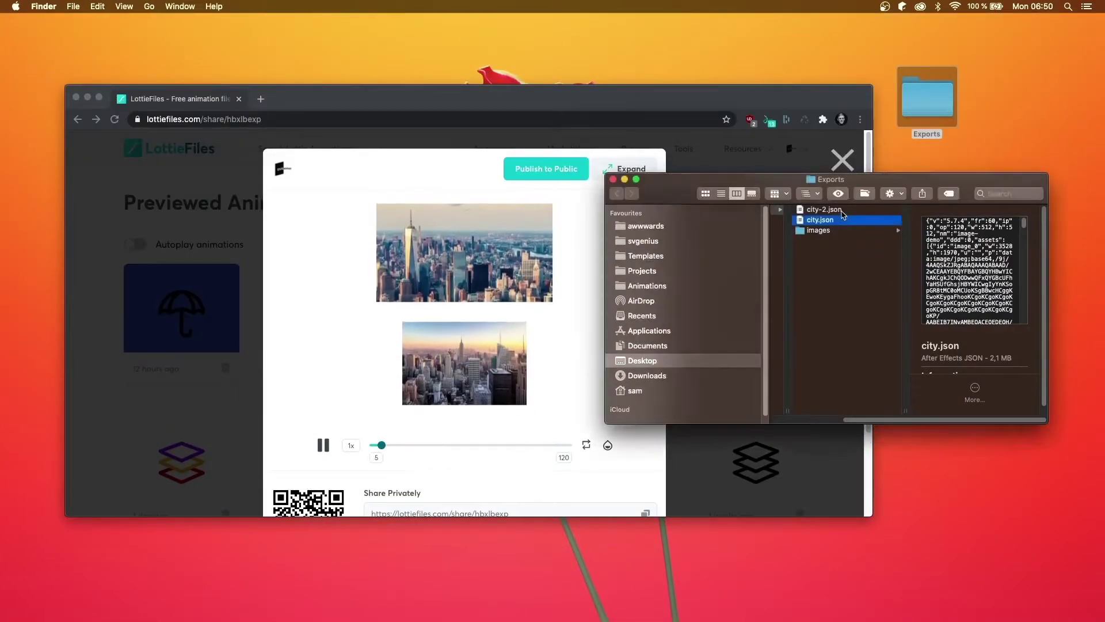
{"action": "left_click", "coordinate": [835, 210]}
{"action": "left_click", "coordinate": [840, 230]}
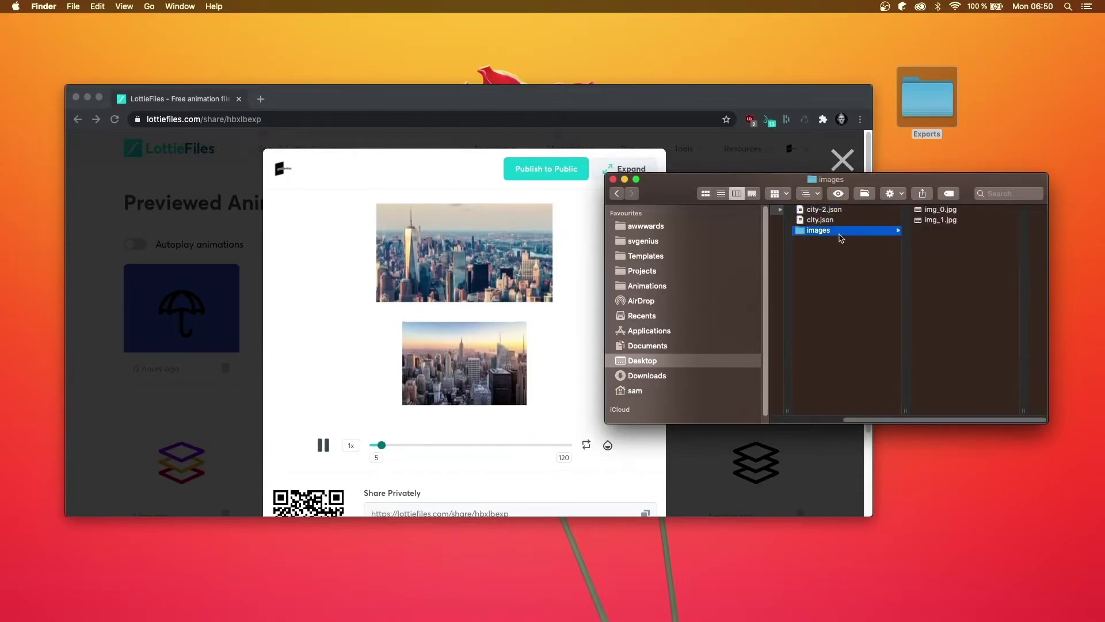
{"action": "left_click", "coordinate": [843, 211]}
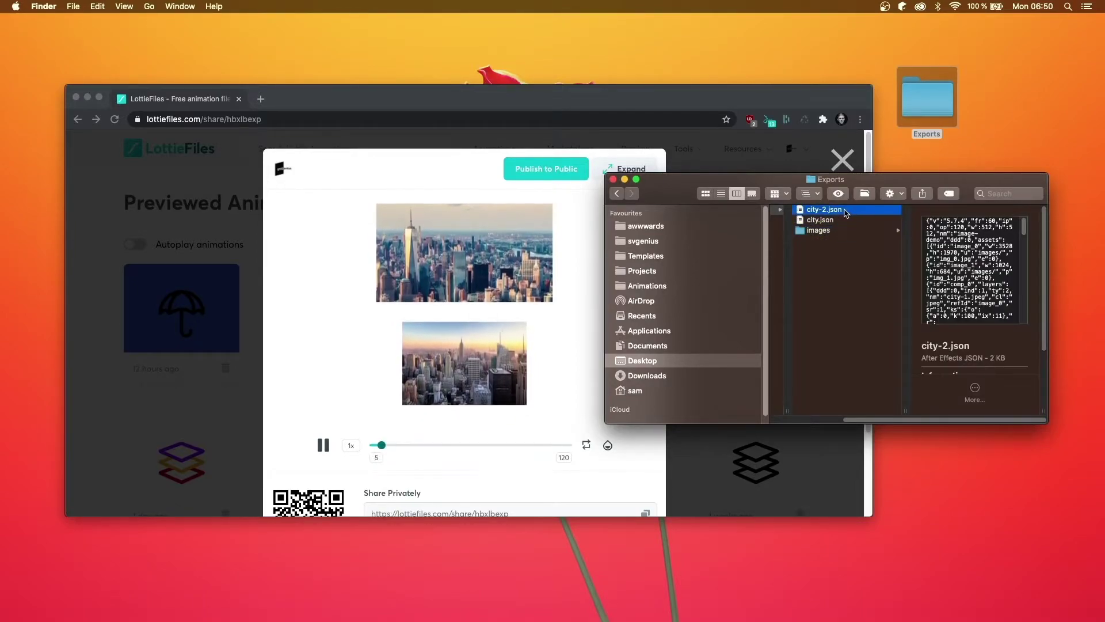
{"action": "left_click", "coordinate": [835, 211]}
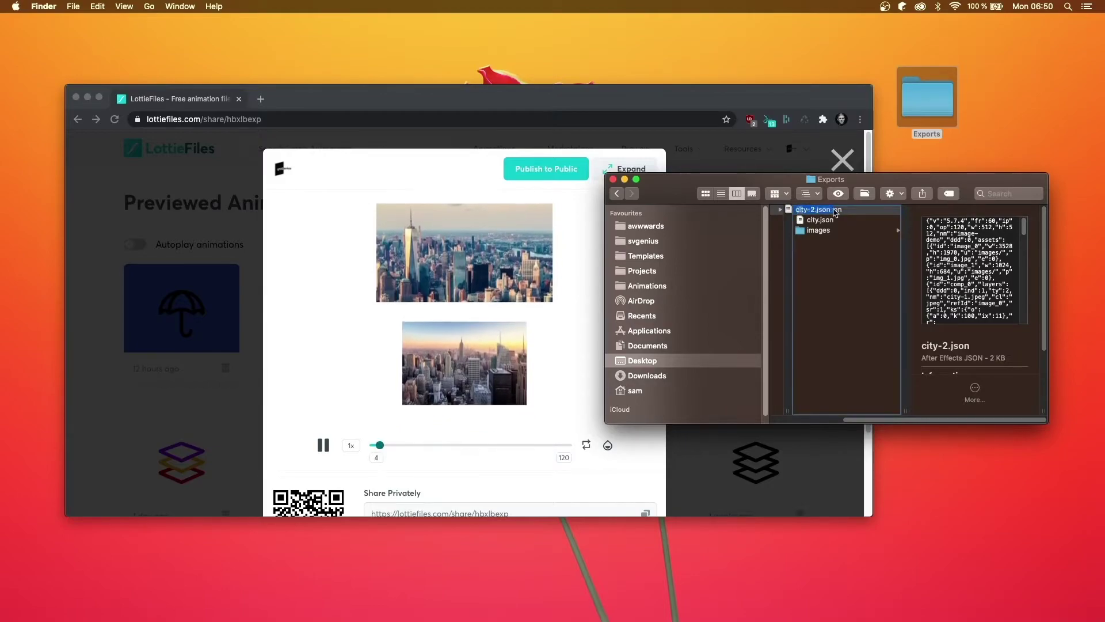
{"action": "left_click_drag", "start_coordinate": [835, 211], "coordinate": [215, 226]}
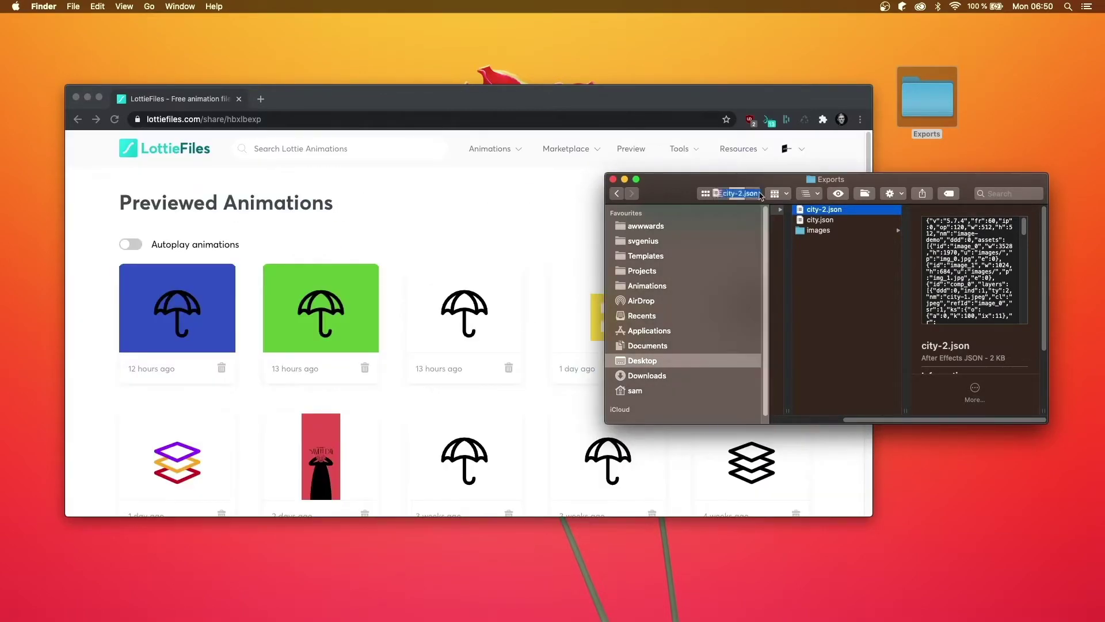
{"action": "left_click", "coordinate": [790, 105]}
{"action": "left_click_drag", "start_coordinate": [790, 105], "coordinate": [747, 72]}
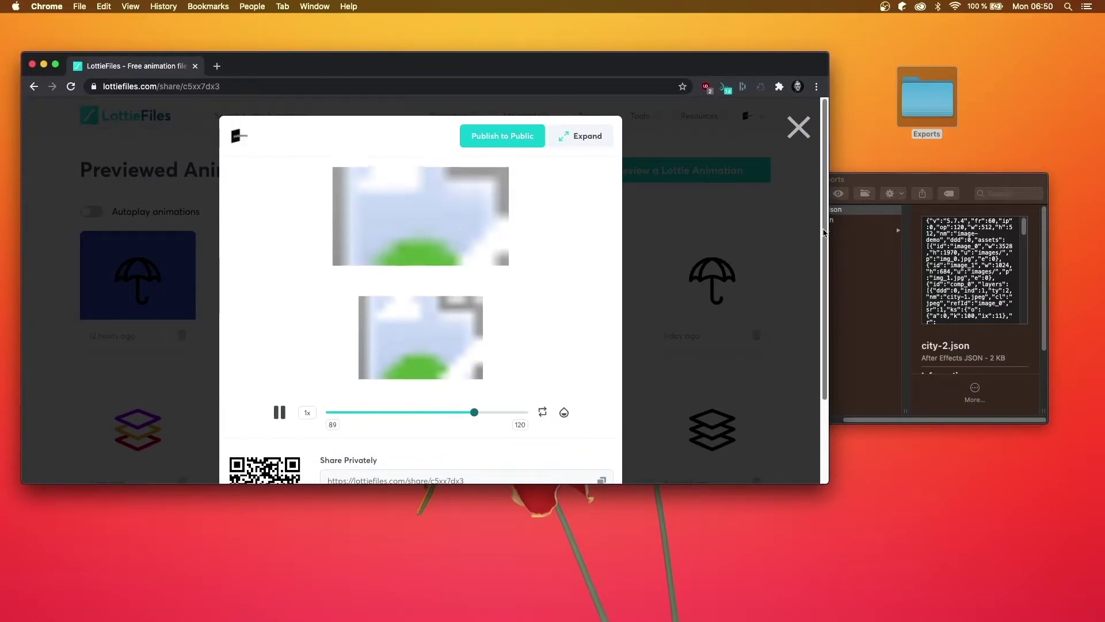
Check the images folder holds img_0.jpg and img_1.jpg, then select city-2.json with images
{"action": "left_click", "coordinate": [842, 234]}
{"action": "left_click", "coordinate": [842, 235]}
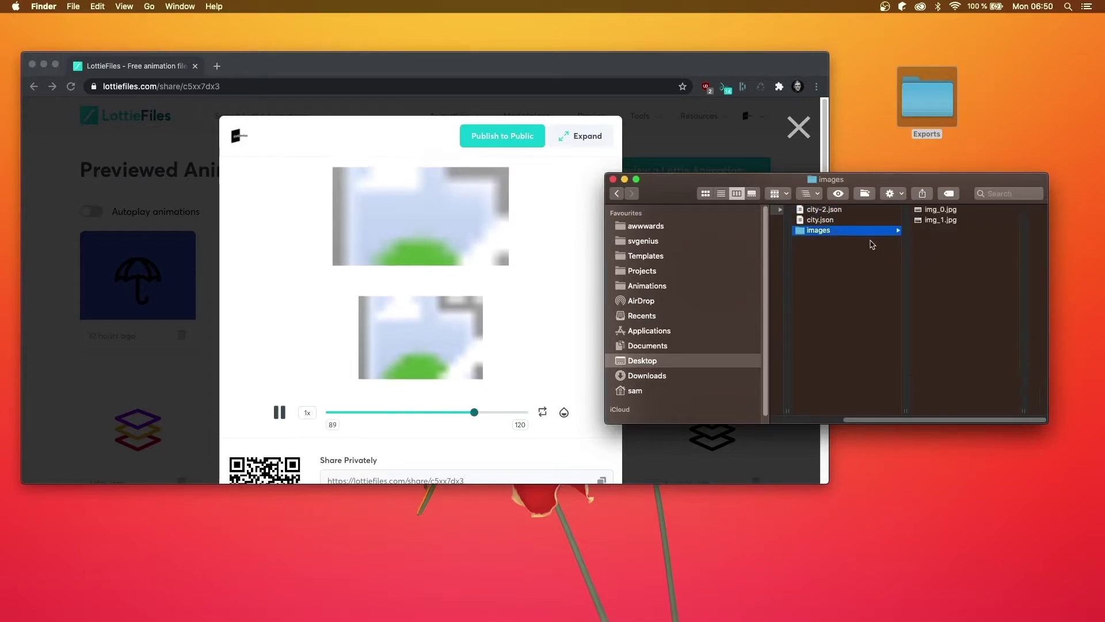
{"action": "key", "text": "Left"}
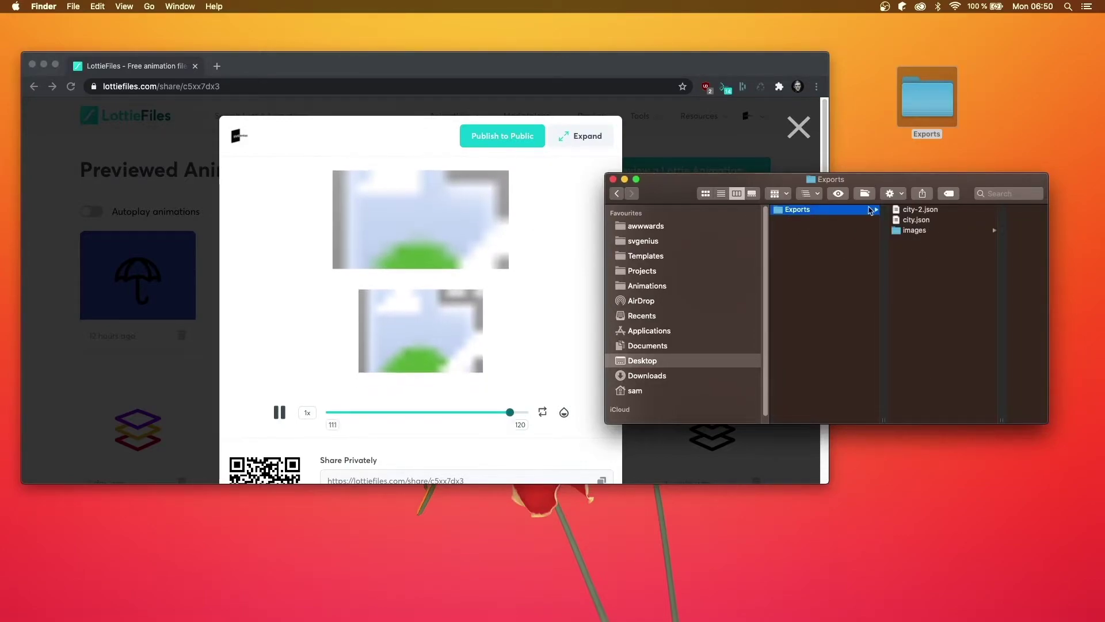
{"action": "left_click", "coordinate": [938, 212]}
{"action": "left_click", "coordinate": [831, 231], "text": "super"}
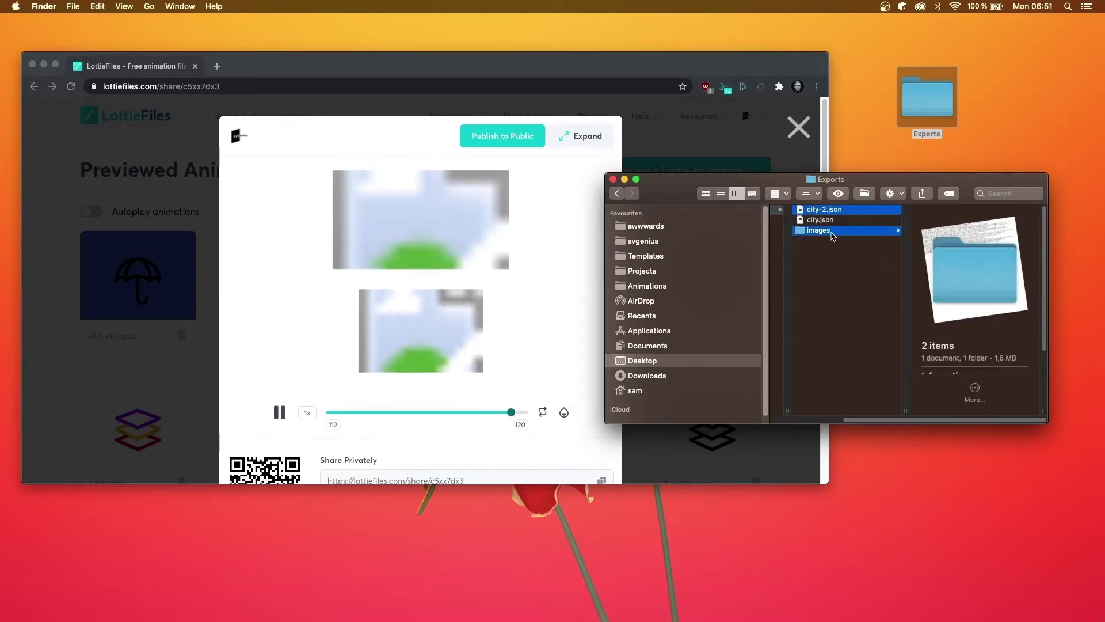
Compress city-2.json and images into Archive.zip and upload it to LottieFiles for preview
{"action": "right_click", "coordinate": [831, 231]}
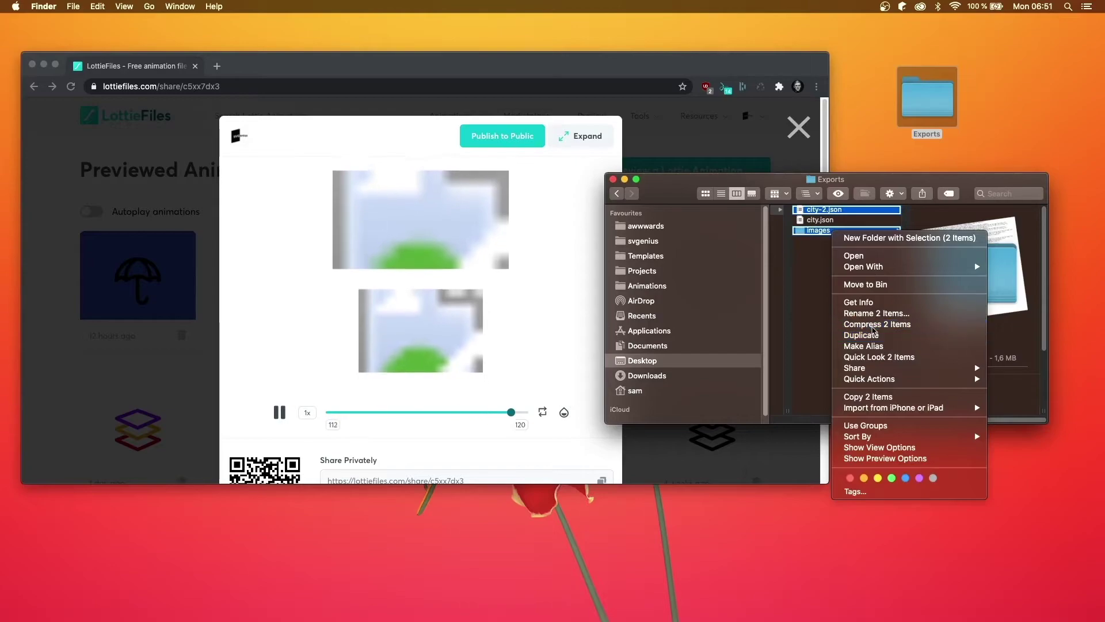
{"action": "left_click", "coordinate": [866, 324]}
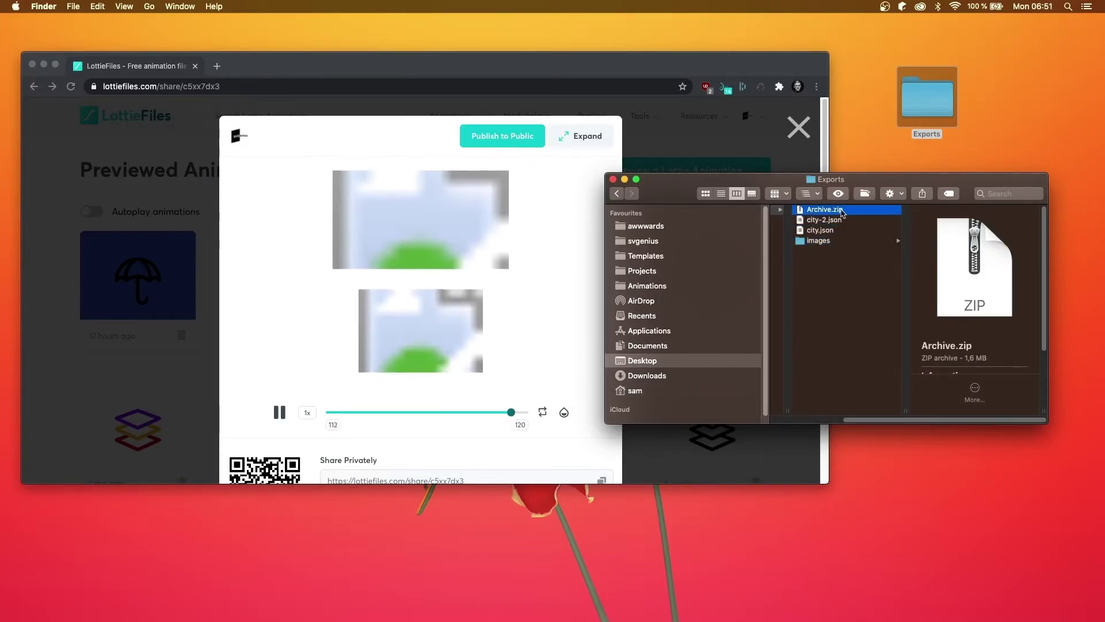
{"action": "left_click_drag", "start_coordinate": [841, 211], "coordinate": [680, 151]}
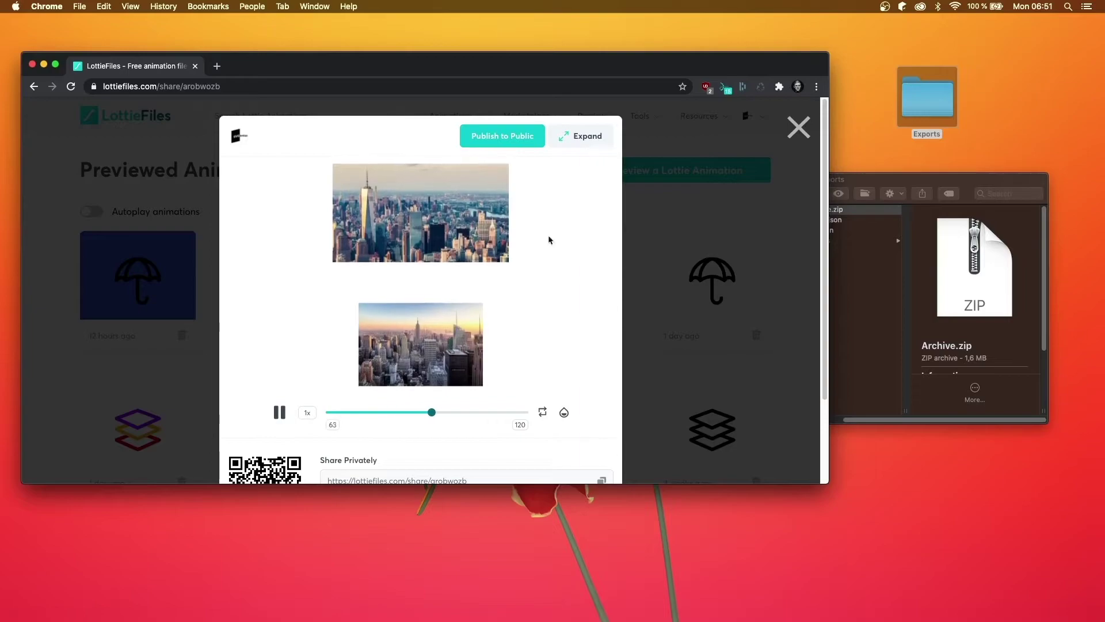
Check city.json's file size of 2,1 MB in the Exports folder
{"action": "left_click", "coordinate": [853, 180]}
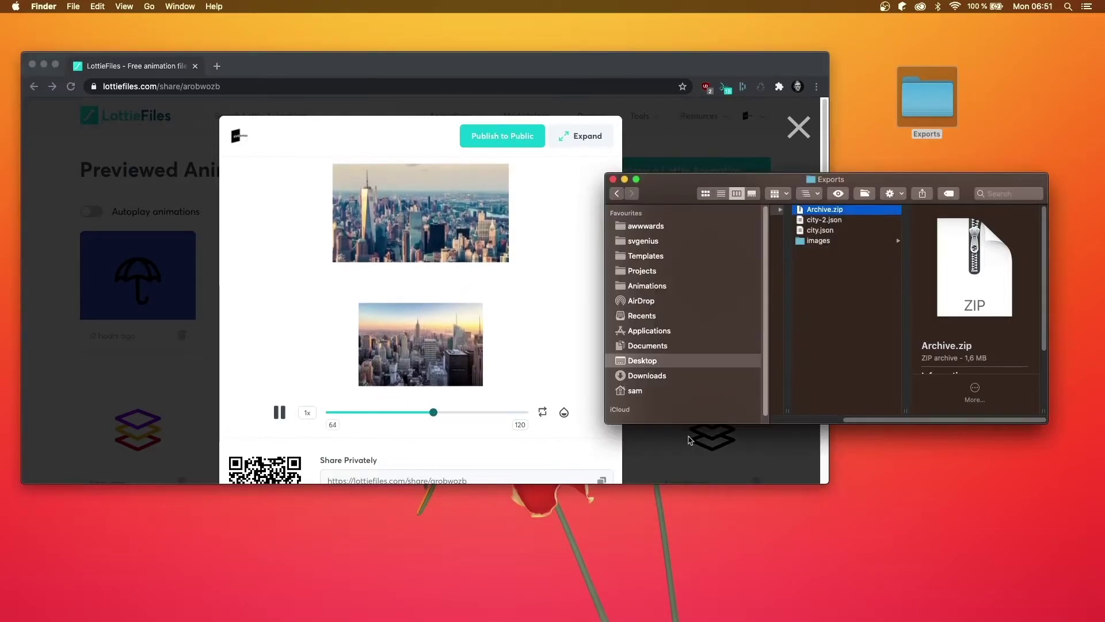
{"action": "scroll", "coordinate": [949, 320], "scroll_direction": "down", "scroll_amount": 3}
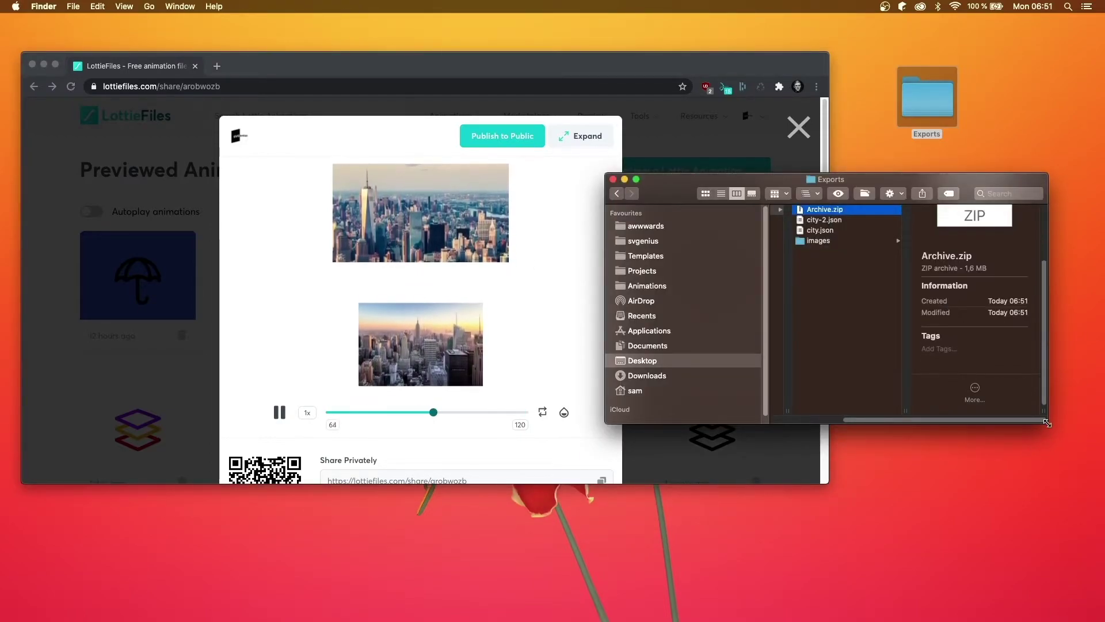
{"action": "left_click_drag", "start_coordinate": [1026, 423], "coordinate": [1025, 494]}
{"action": "scroll", "coordinate": [978, 340], "scroll_direction": "up", "scroll_amount": 2}
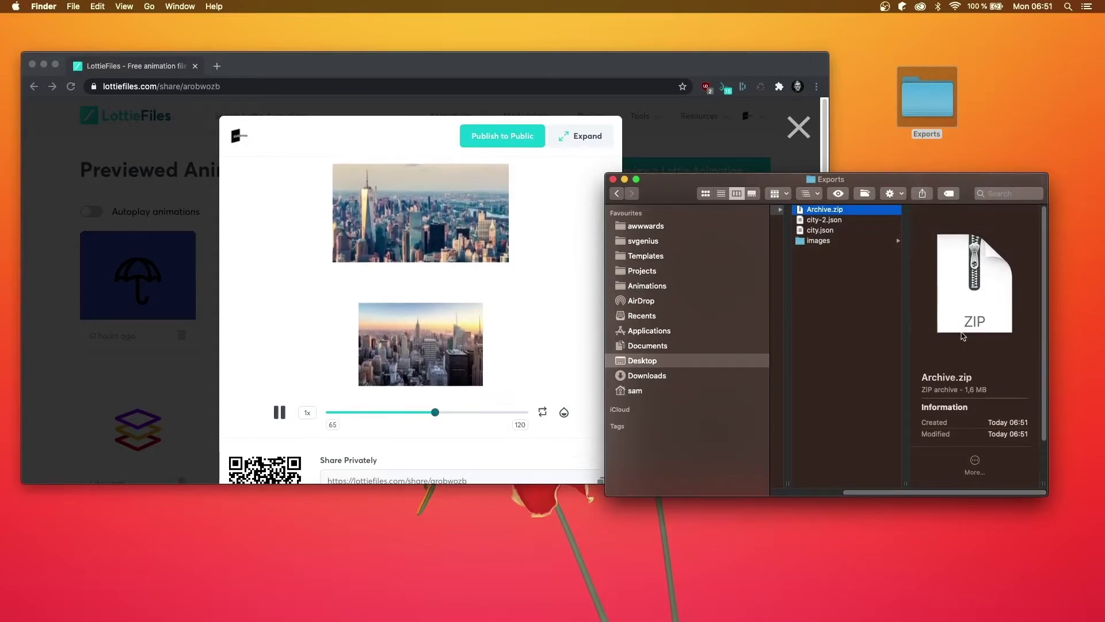
{"action": "left_click", "coordinate": [837, 231]}
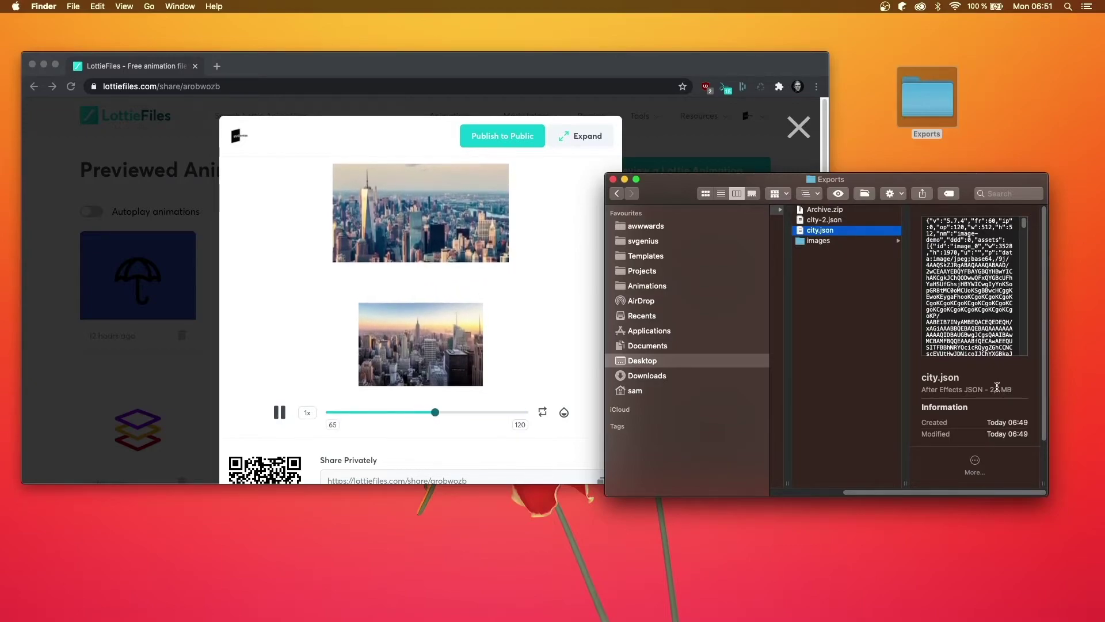
{"action": "left_click_drag", "start_coordinate": [988, 389], "coordinate": [1022, 389]}
Compare city-2.json's 2 KB size and view its separate img_0.jpg and img_1.jpg files
{"action": "left_click", "coordinate": [859, 225]}
{"action": "mouse_move", "coordinate": [1002, 392]}
{"action": "left_mouse_down"}
{"action": "mouse_move", "coordinate": [981, 384]}
{"action": "mouse_move", "coordinate": [992, 388]}
{"action": "left_mouse_up"}
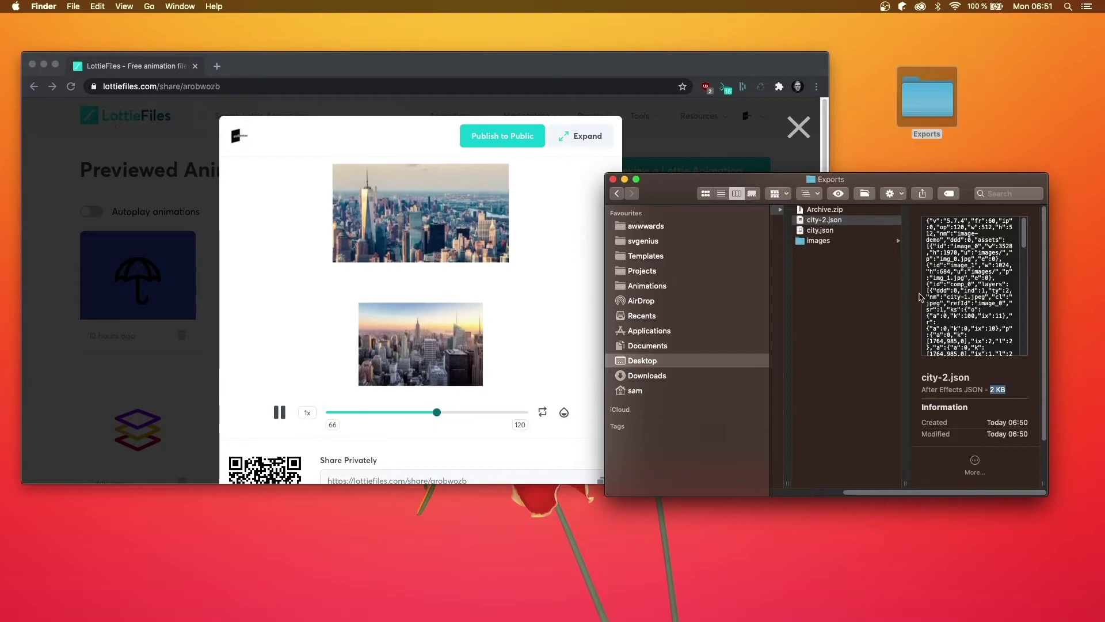
{"action": "left_click", "coordinate": [836, 241]}
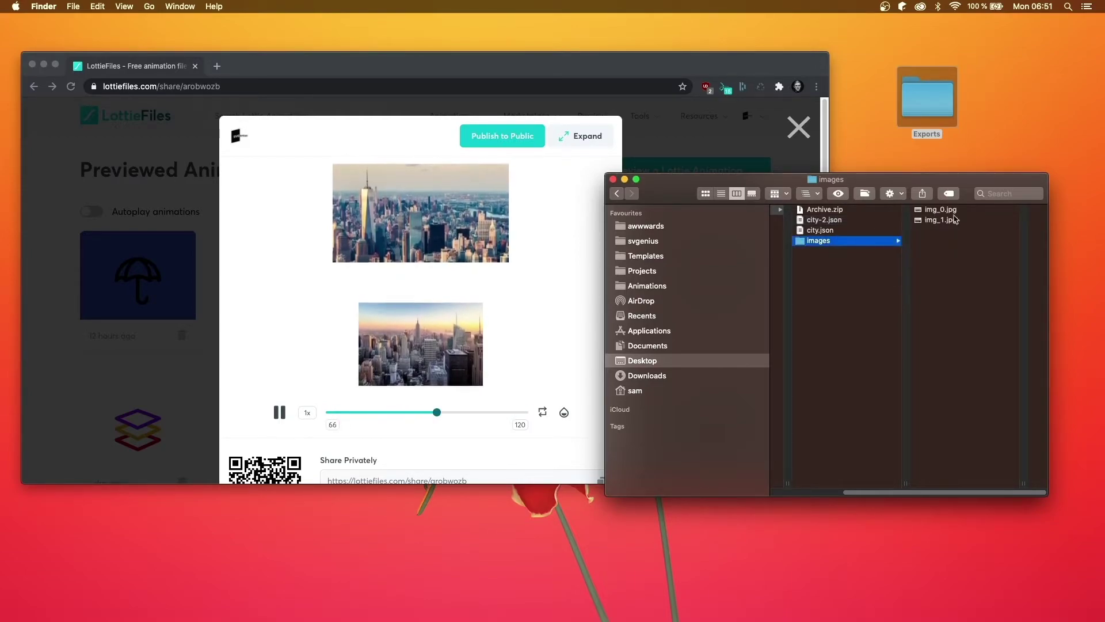
{"action": "key", "text": "super+Tab"}
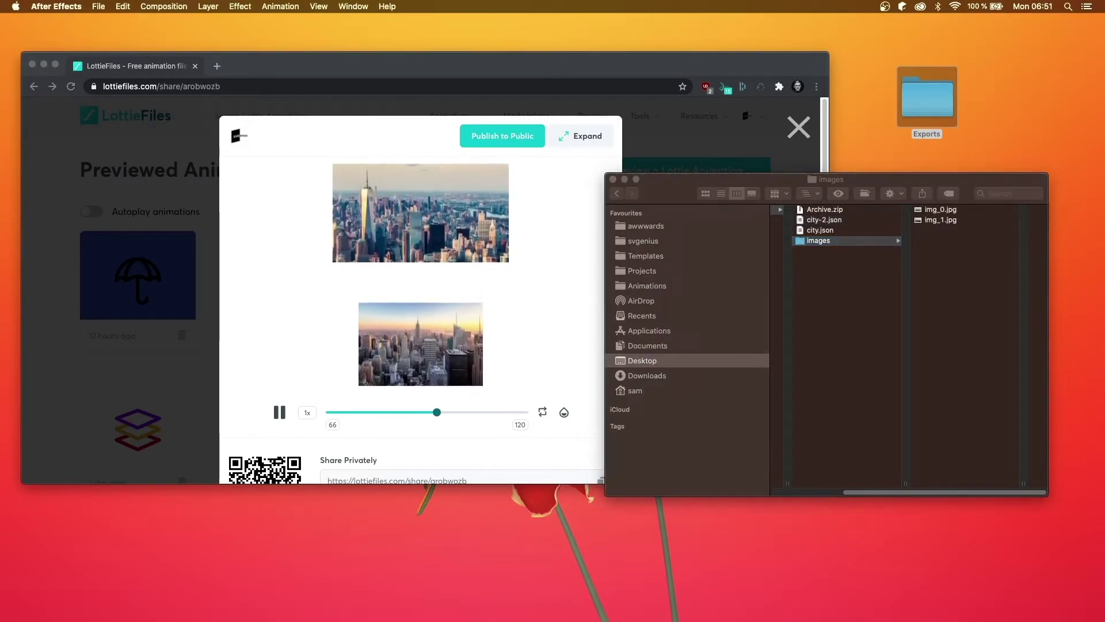
Open image-demo's Bodymovin settings and read the Assets options, including Skip images
{"action": "left_click", "coordinate": [575, 206]}
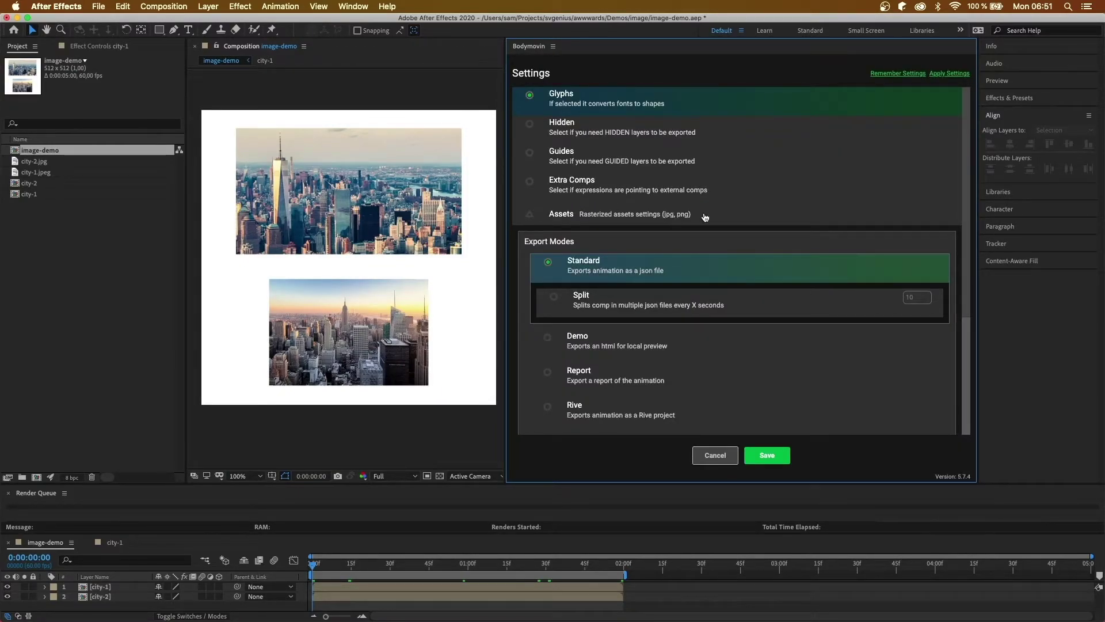
{"action": "scroll", "coordinate": [653, 219], "scroll_direction": "down", "scroll_amount": 3}
{"action": "scroll", "coordinate": [672, 215], "scroll_direction": "up", "scroll_amount": 1}
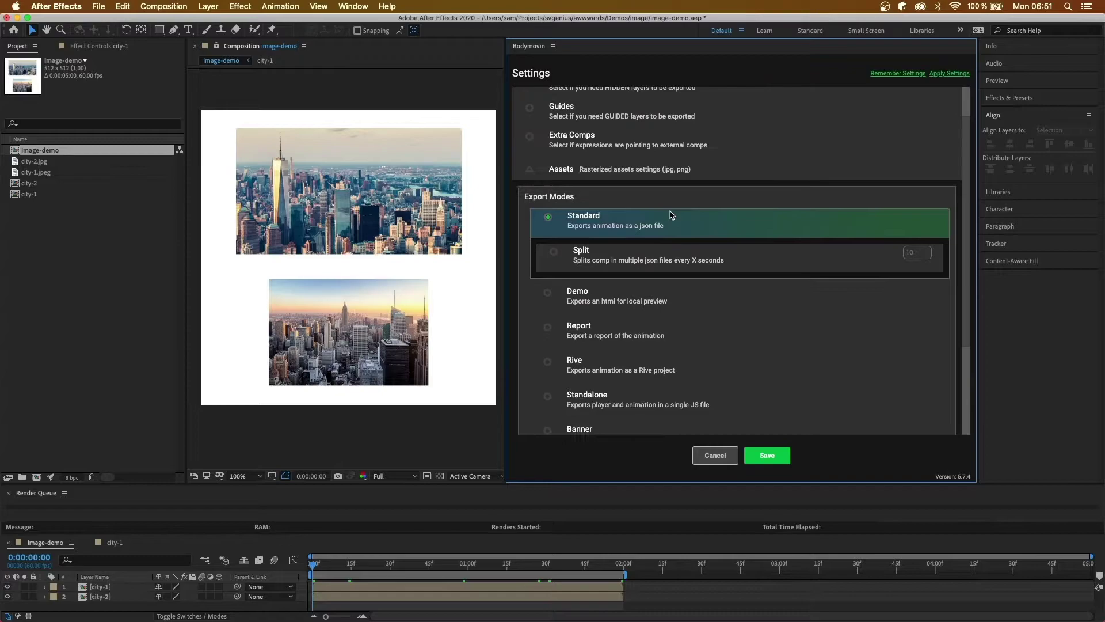
{"action": "scroll", "coordinate": [672, 215], "scroll_direction": "down", "scroll_amount": 2}
{"action": "scroll", "coordinate": [672, 215], "scroll_direction": "up", "scroll_amount": 3}
{"action": "left_click", "coordinate": [668, 217]}
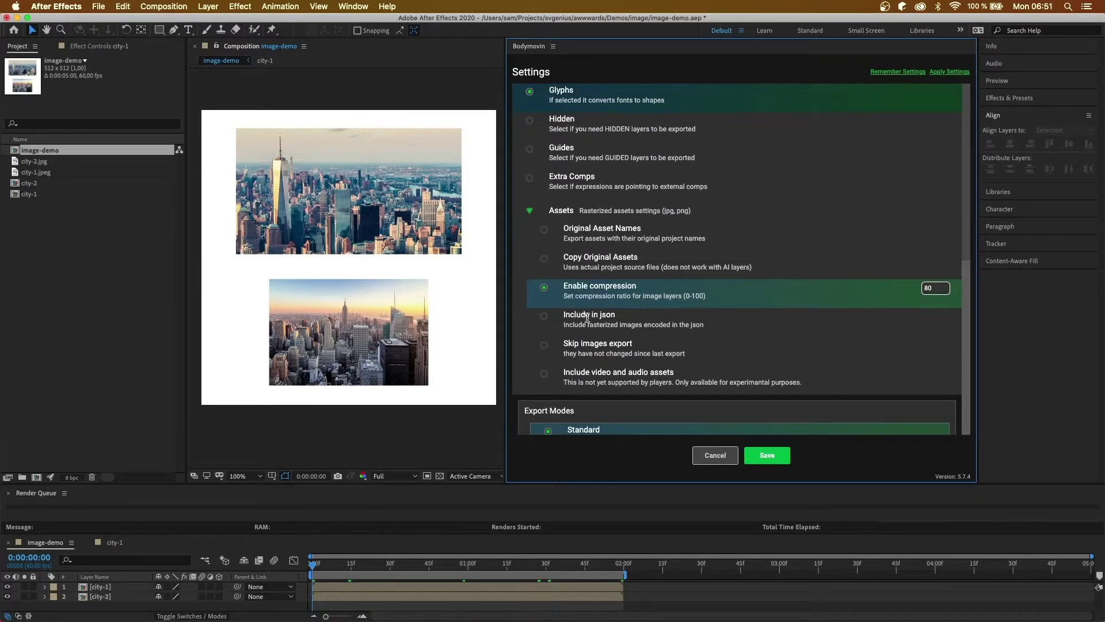
{"action": "scroll", "coordinate": [586, 317], "scroll_direction": "down", "scroll_amount": 3}
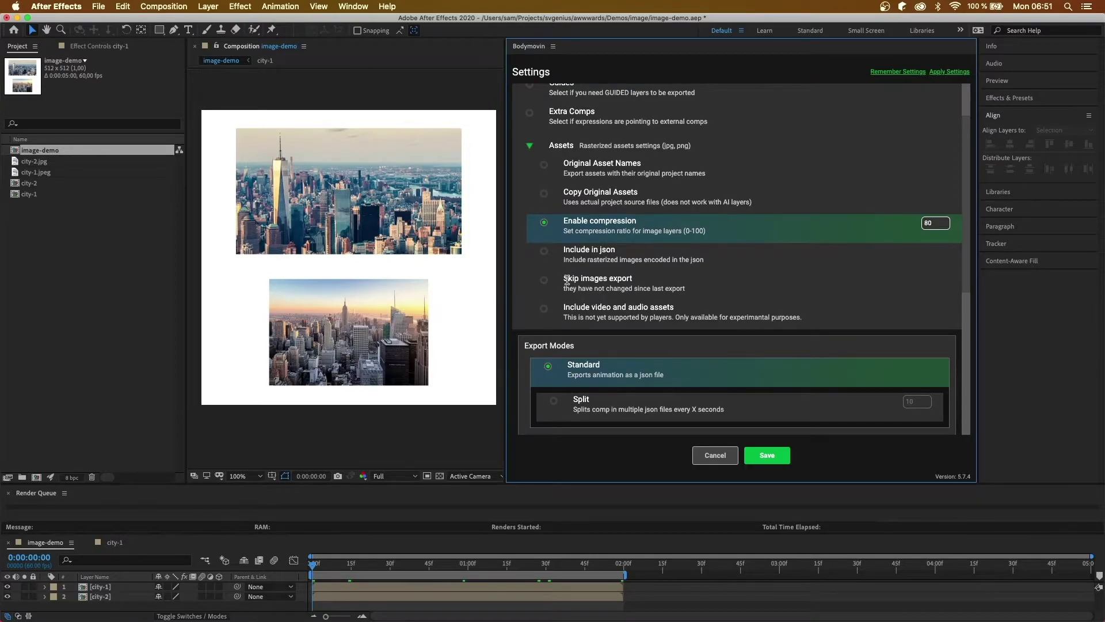
{"action": "left_click_drag", "start_coordinate": [571, 278], "coordinate": [622, 282]}
Close the Render Queue panel and scroll the settings down to Export Modes
{"action": "left_click", "coordinate": [8, 493]}
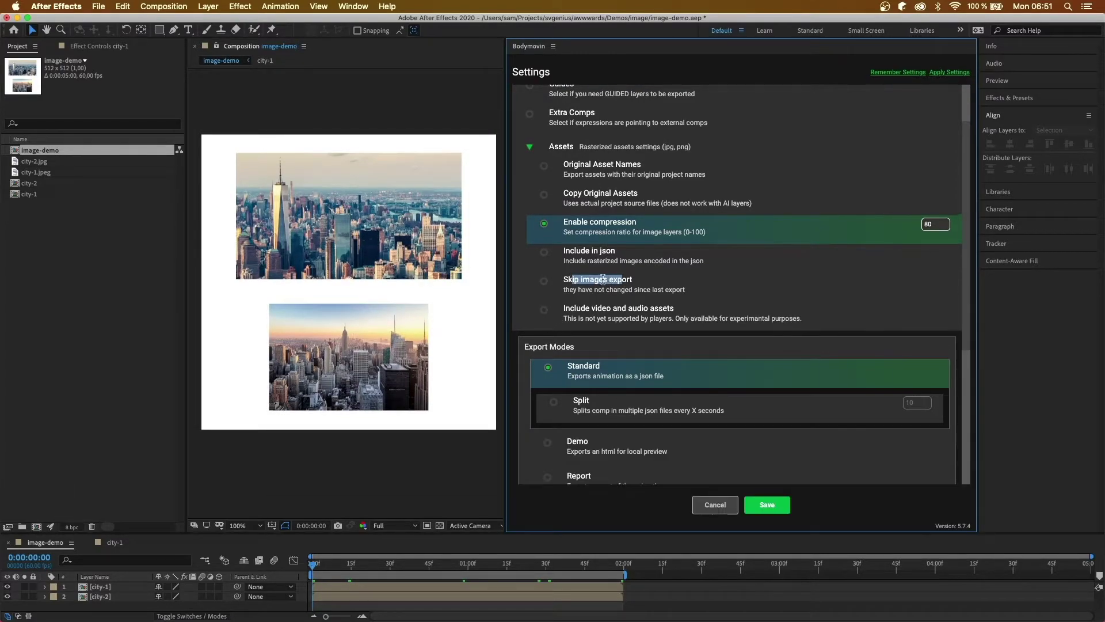
{"action": "scroll", "coordinate": [630, 276], "scroll_direction": "down", "scroll_amount": 3}
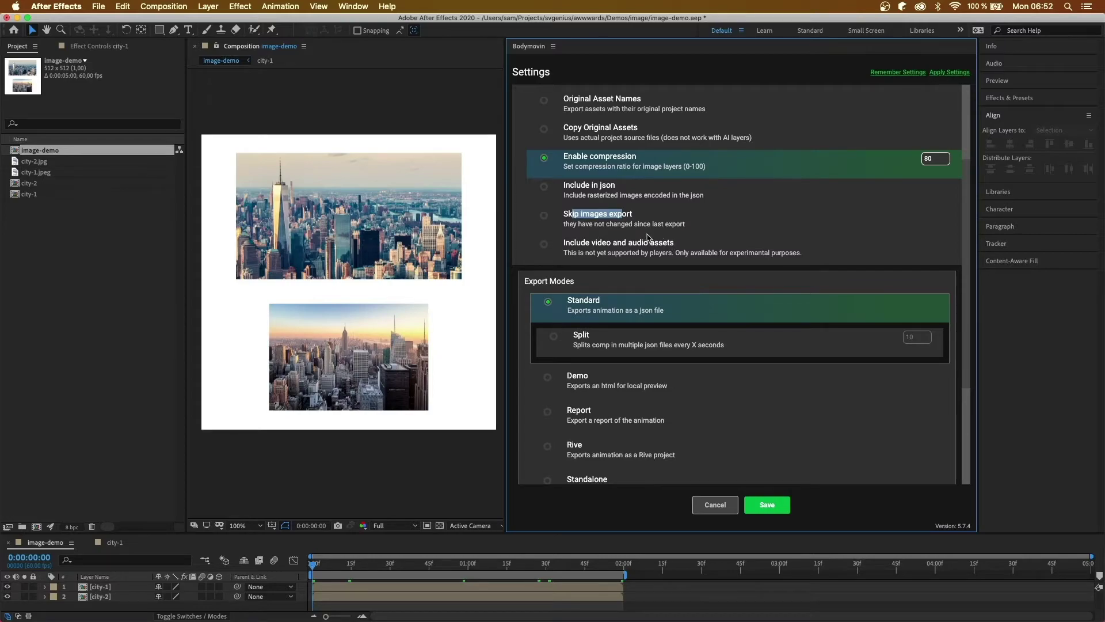
{"action": "left_click", "coordinate": [618, 238]}
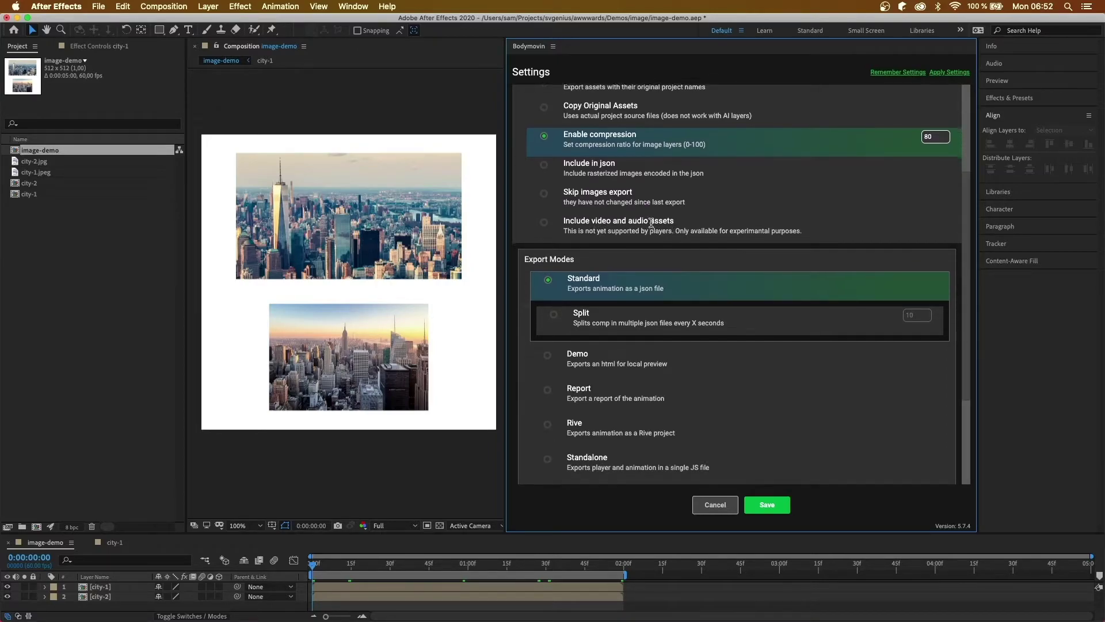
{"action": "scroll", "coordinate": [662, 213], "scroll_direction": "down", "scroll_amount": 3}
{"action": "scroll", "coordinate": [645, 170], "scroll_direction": "down", "scroll_amount": 2}
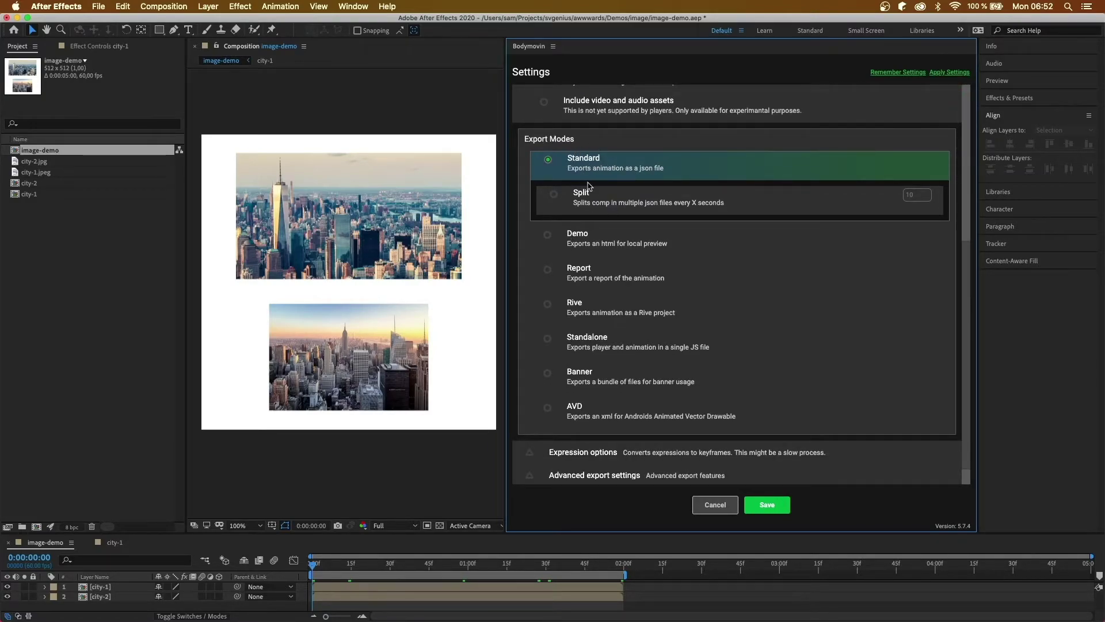
Try Split export mode at a 1-second interval, deselect it, and read the Demo mode description
{"action": "left_click", "coordinate": [555, 198]}
{"action": "left_click", "coordinate": [554, 194]}
{"action": "scroll", "coordinate": [586, 253], "scroll_direction": "down", "scroll_amount": 1}
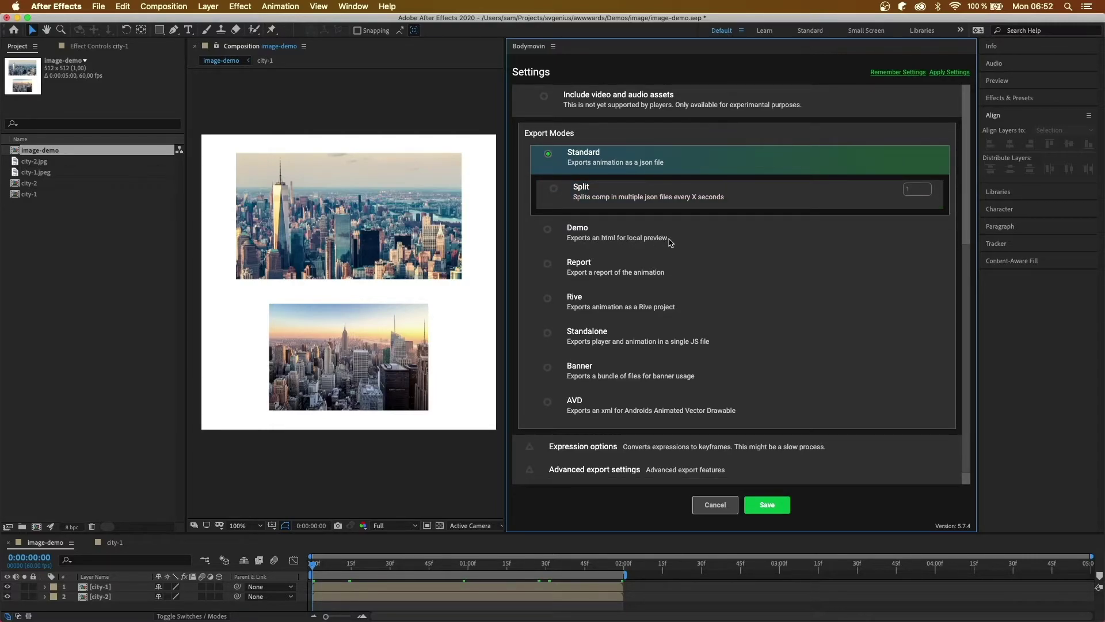
{"action": "left_click_drag", "start_coordinate": [669, 240], "coordinate": [601, 238]}
{"action": "left_click", "coordinate": [615, 238]}
{"action": "scroll", "coordinate": [610, 228], "scroll_direction": "down", "scroll_amount": 1}
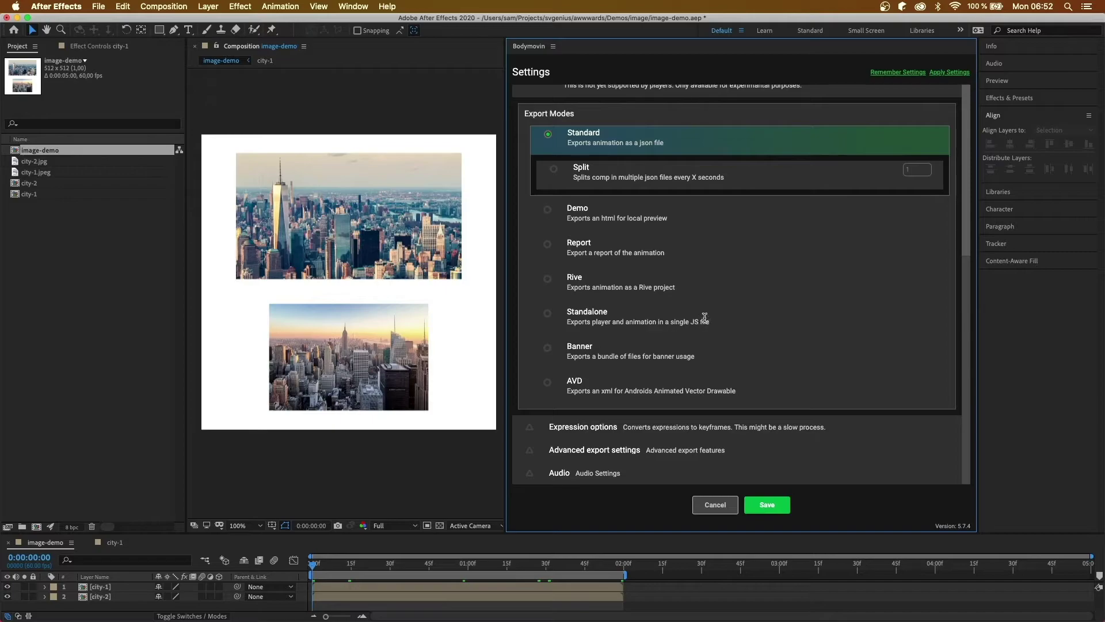
Review the Banner export mode's options, then expand the Expression options
{"action": "left_click", "coordinate": [548, 349]}
{"action": "scroll", "coordinate": [668, 276], "scroll_direction": "down", "scroll_amount": 3}
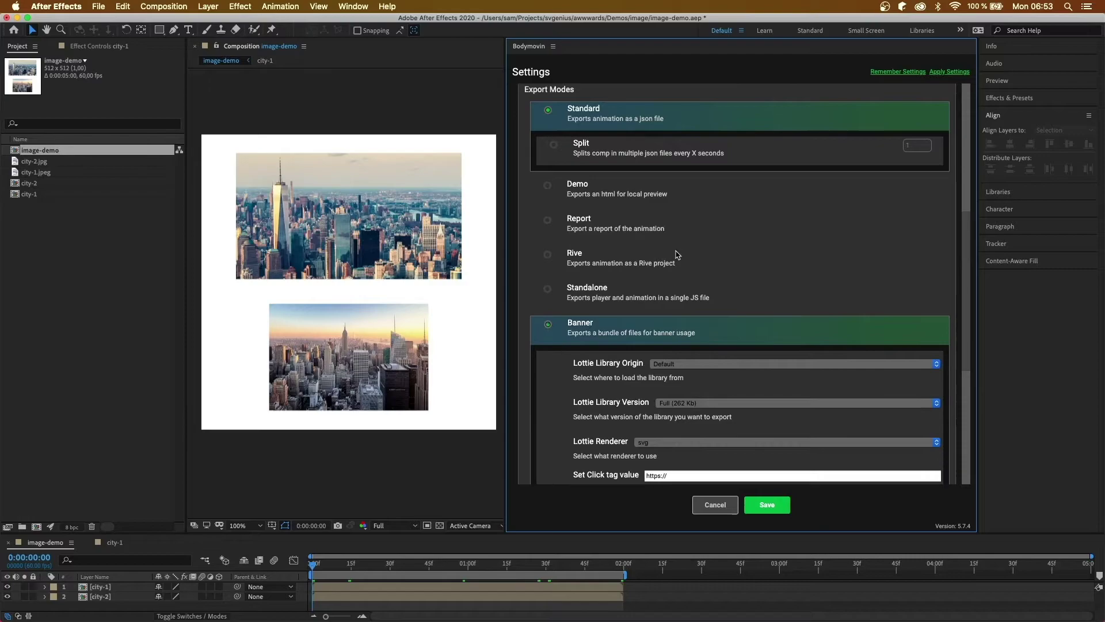
{"action": "scroll", "coordinate": [688, 239], "scroll_direction": "down", "scroll_amount": 5}
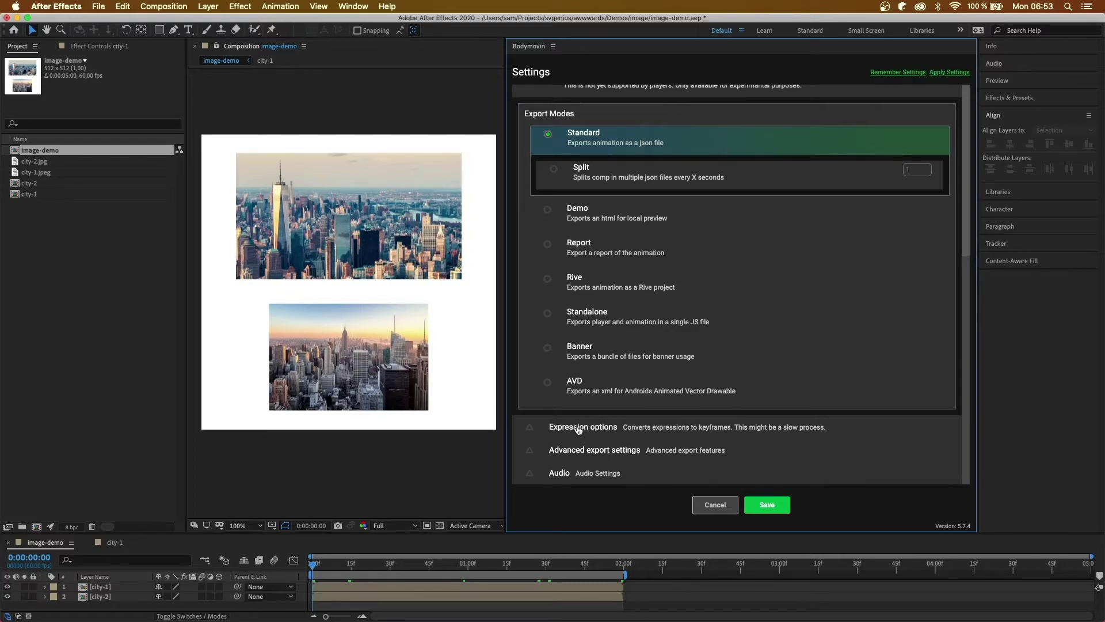
{"action": "left_click", "coordinate": [603, 427]}
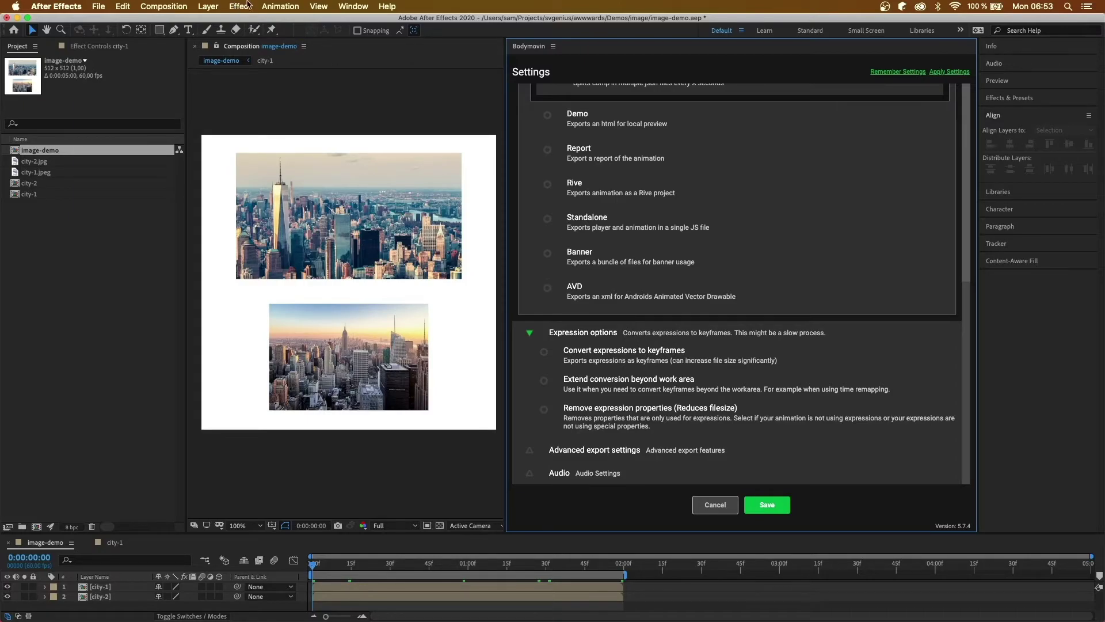
Look through the Animation > Keyframe Assistant and File menus, then switch to Finder's images folder
{"action": "left_click", "coordinate": [276, 7]}
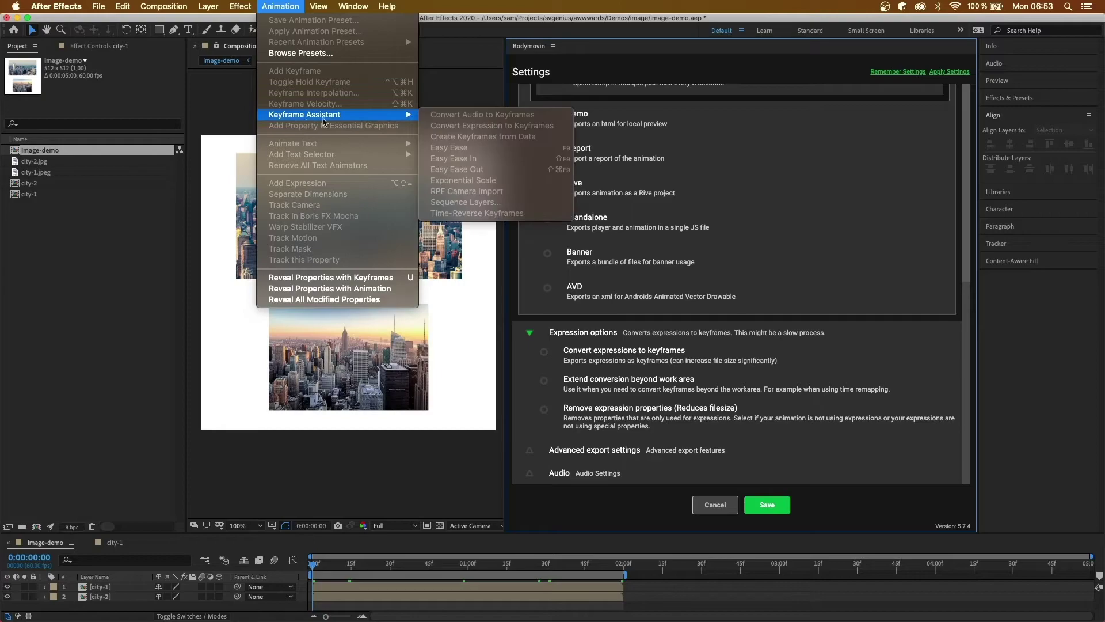
{"action": "left_click", "coordinate": [274, 4]}
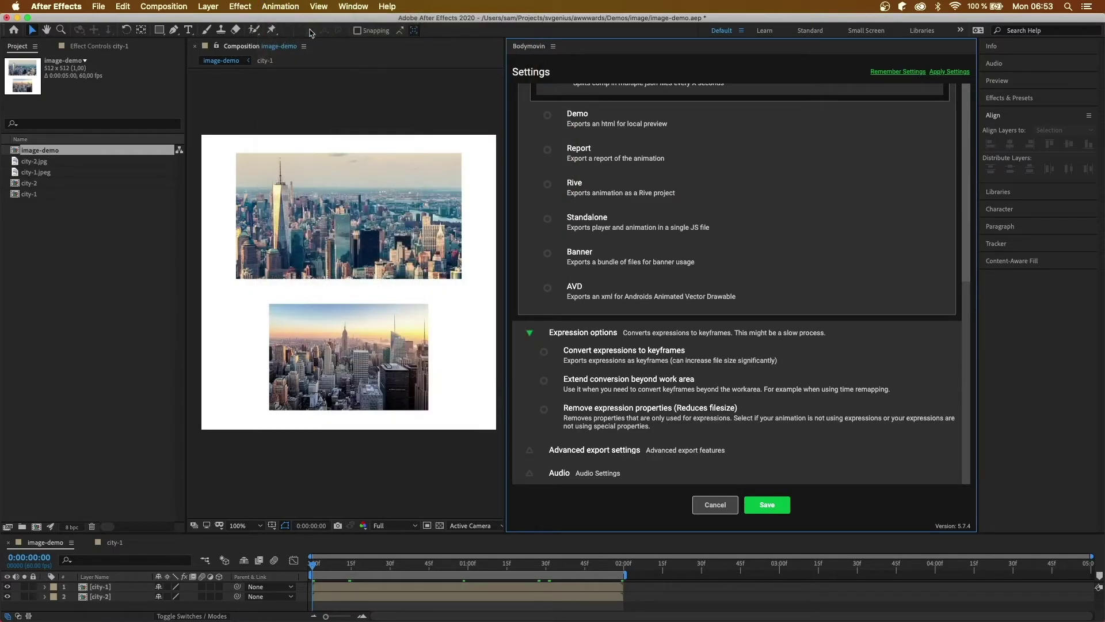
{"action": "left_click", "coordinate": [98, 4]}
{"action": "left_click", "coordinate": [97, 4]}
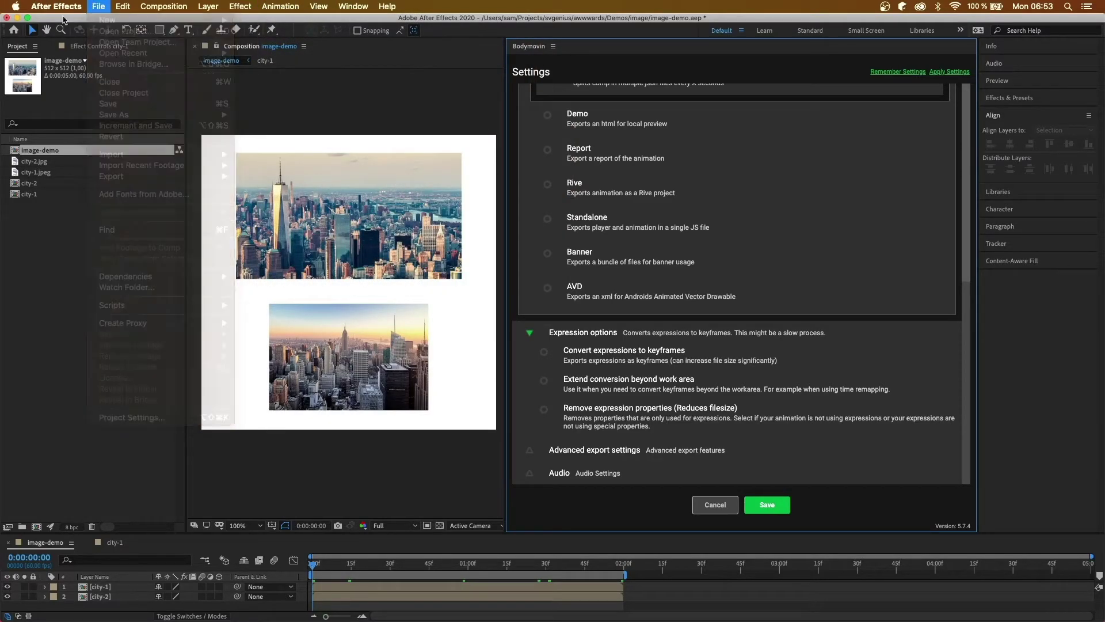
{"action": "key", "text": "super+Tab"}
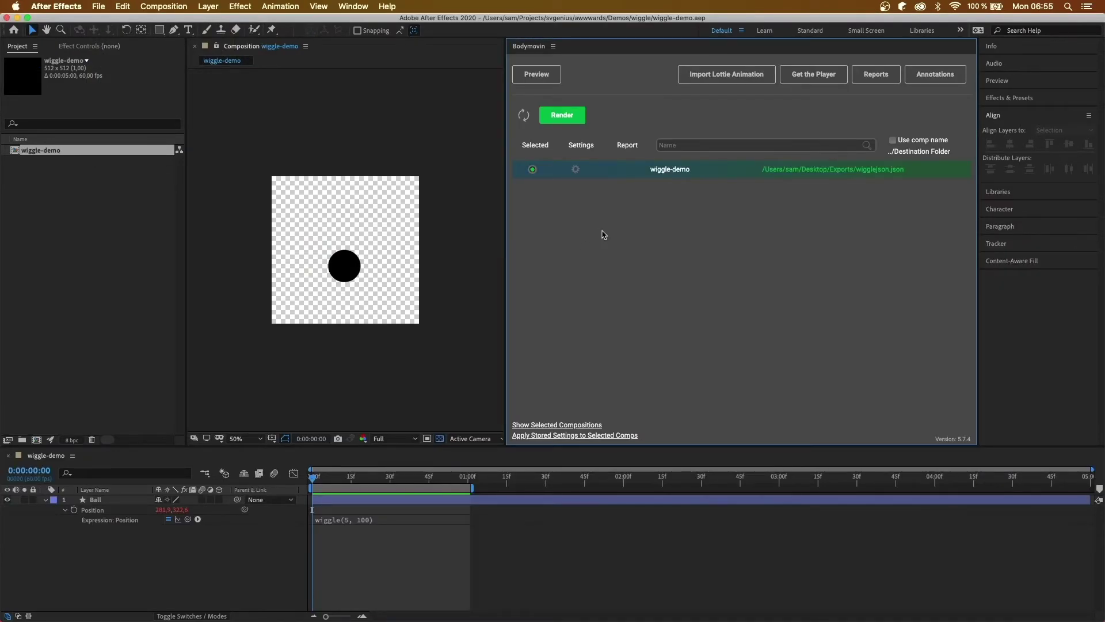
Save wiggle-demo's export settings with expressions left unconverted, and play the ball in the viewer
{"action": "left_click", "coordinate": [575, 169]}
{"action": "scroll", "coordinate": [628, 181], "scroll_direction": "down", "scroll_amount": 5}
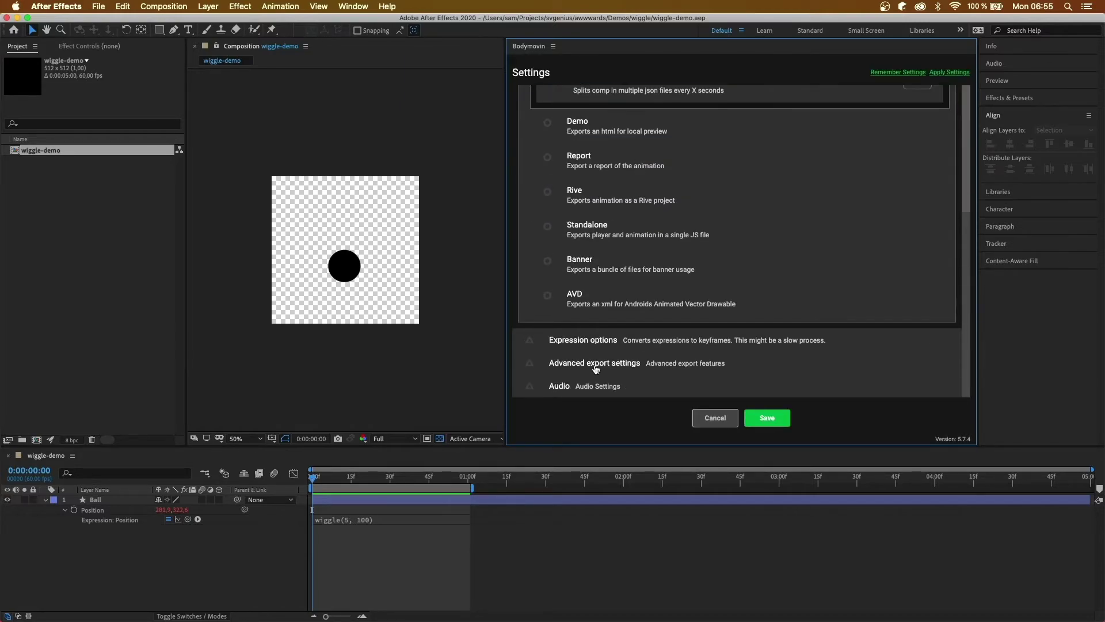
{"action": "left_click", "coordinate": [596, 340]}
{"action": "scroll", "coordinate": [592, 340], "scroll_direction": "down", "scroll_amount": 2}
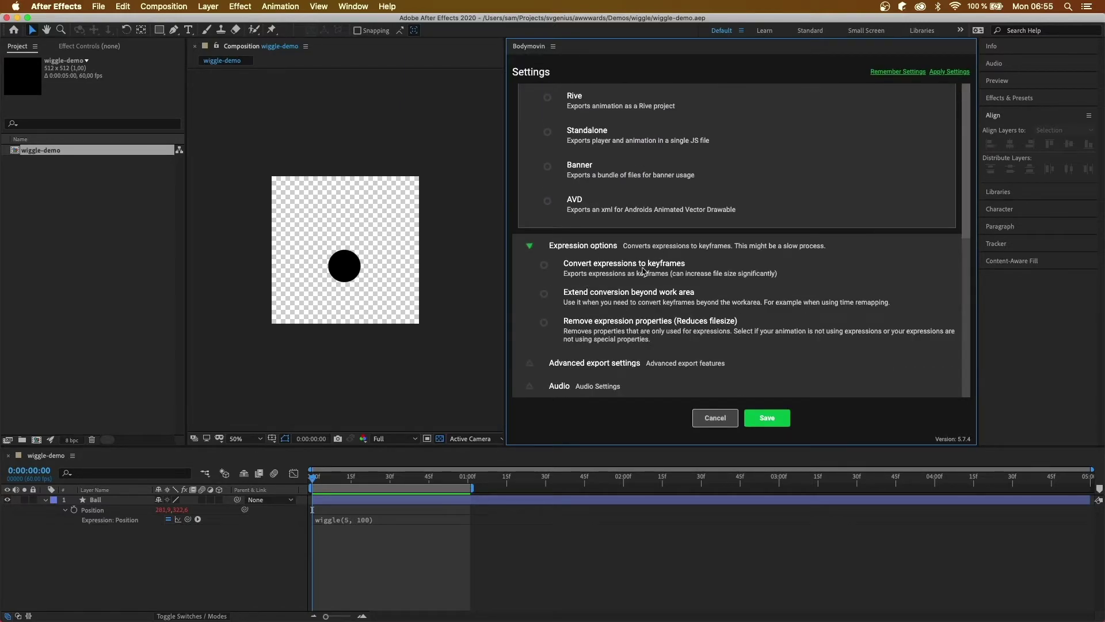
{"action": "left_click", "coordinate": [753, 421]}
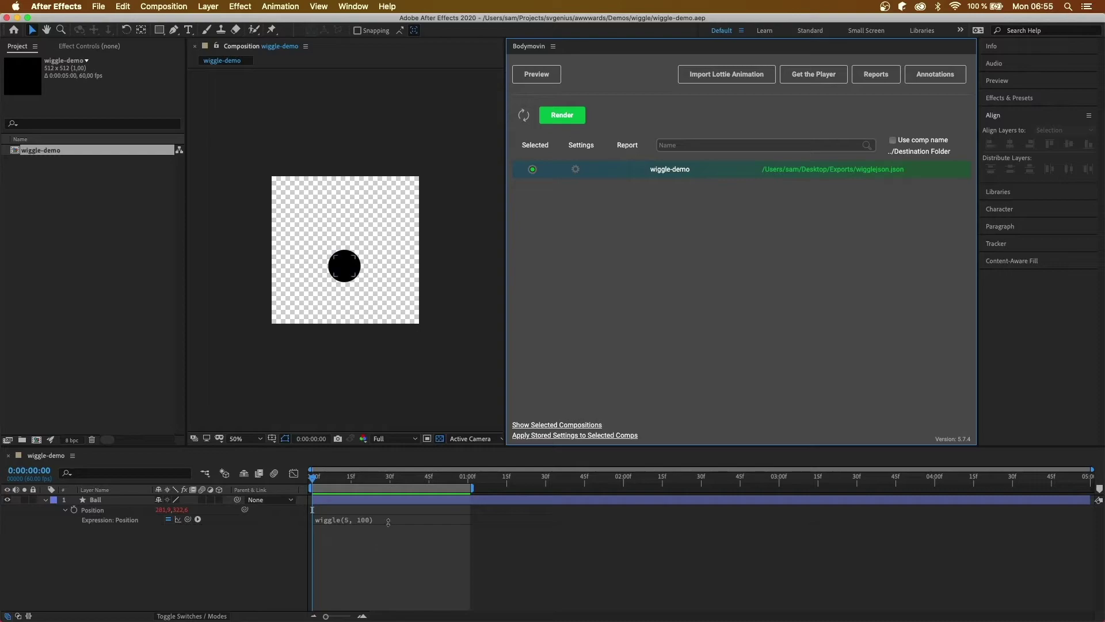
{"action": "left_click", "coordinate": [340, 536]}
{"action": "key", "text": "space"}
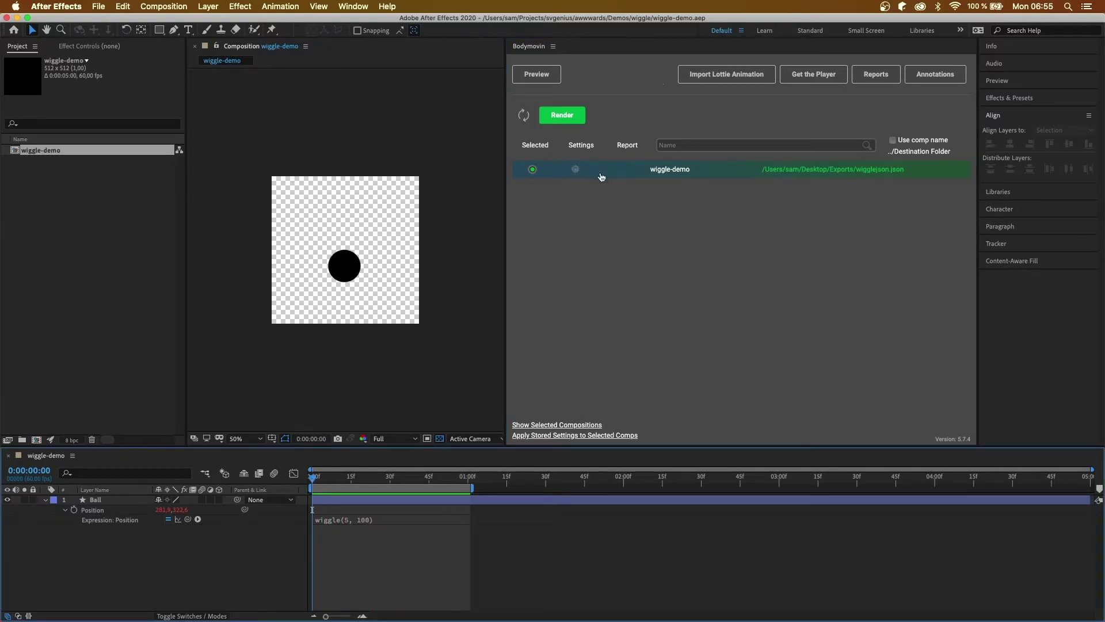
Render wiggle-demo and play its render in the Bodymovin previewer
{"action": "left_click", "coordinate": [575, 117]}
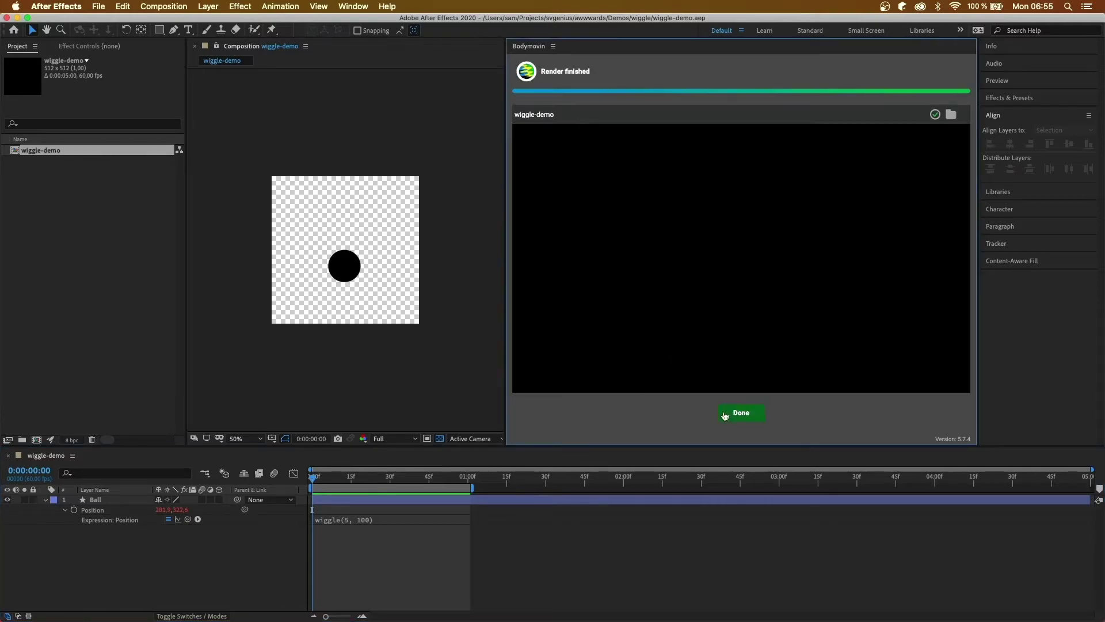
{"action": "left_click", "coordinate": [741, 421]}
{"action": "left_click", "coordinate": [553, 74]}
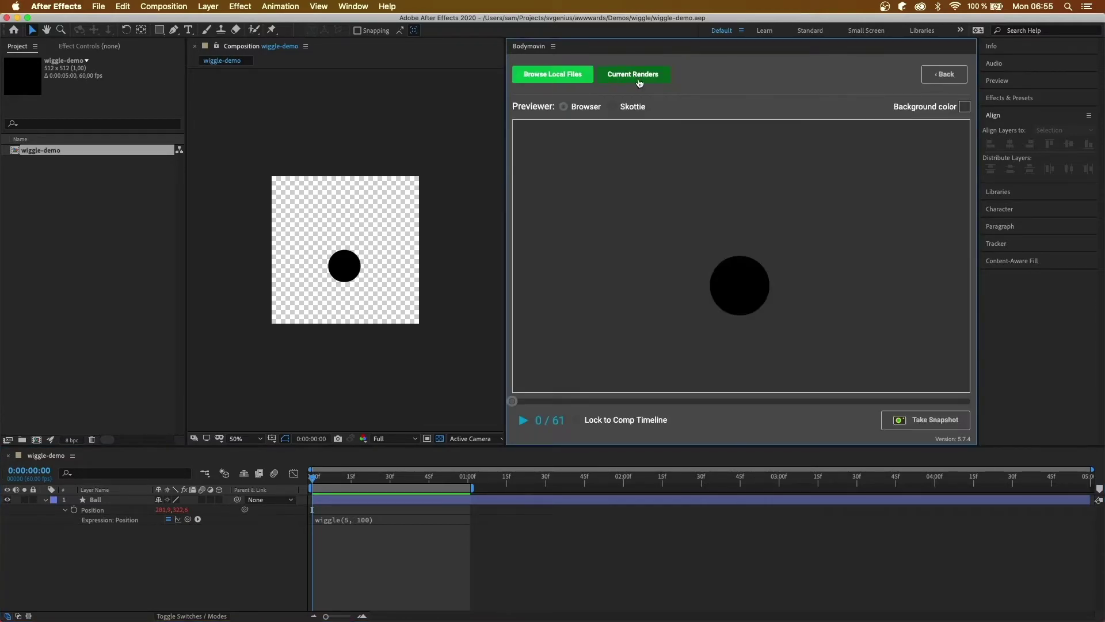
{"action": "left_click", "coordinate": [642, 76]}
{"action": "left_click", "coordinate": [557, 104]}
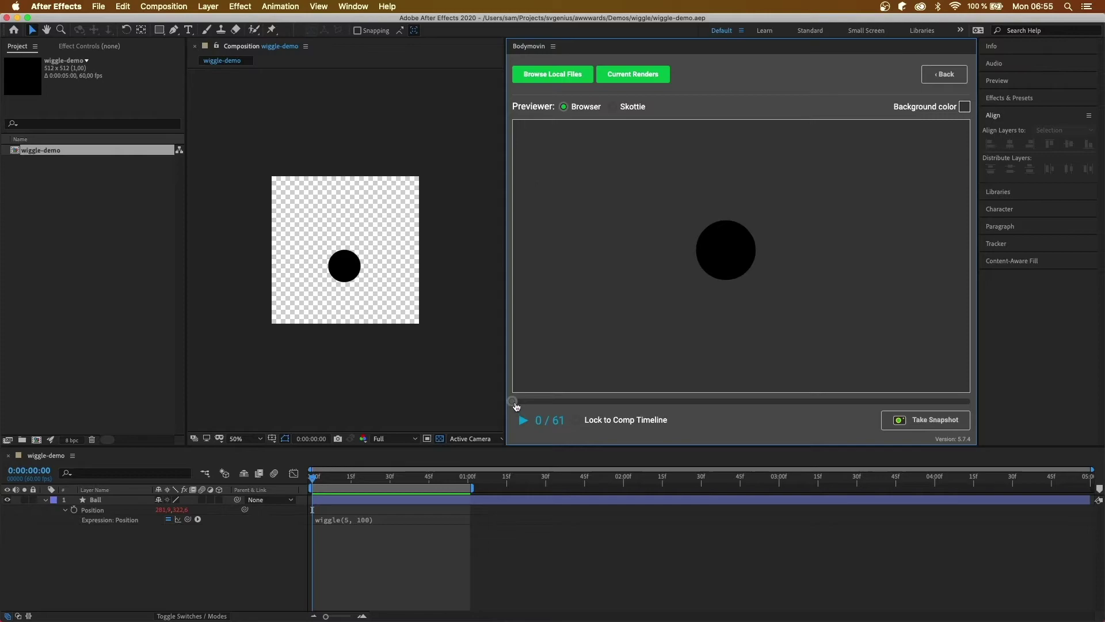
{"action": "left_click", "coordinate": [523, 420]}
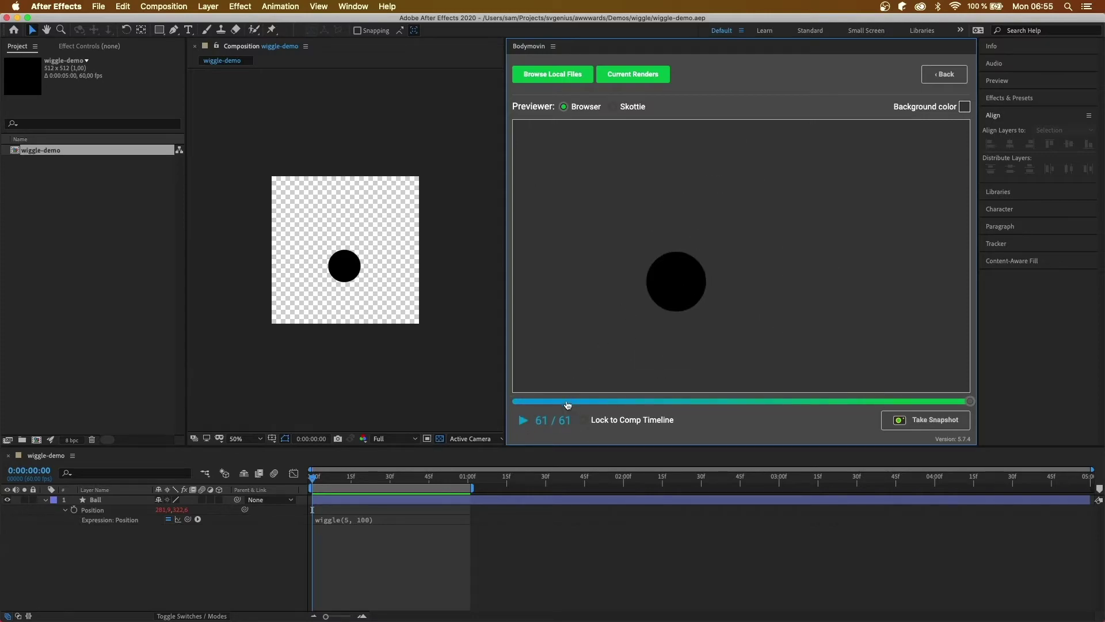
Enable Convert expressions to keyframes for wiggle-demo, save, and render it again
{"action": "left_click", "coordinate": [944, 74]}
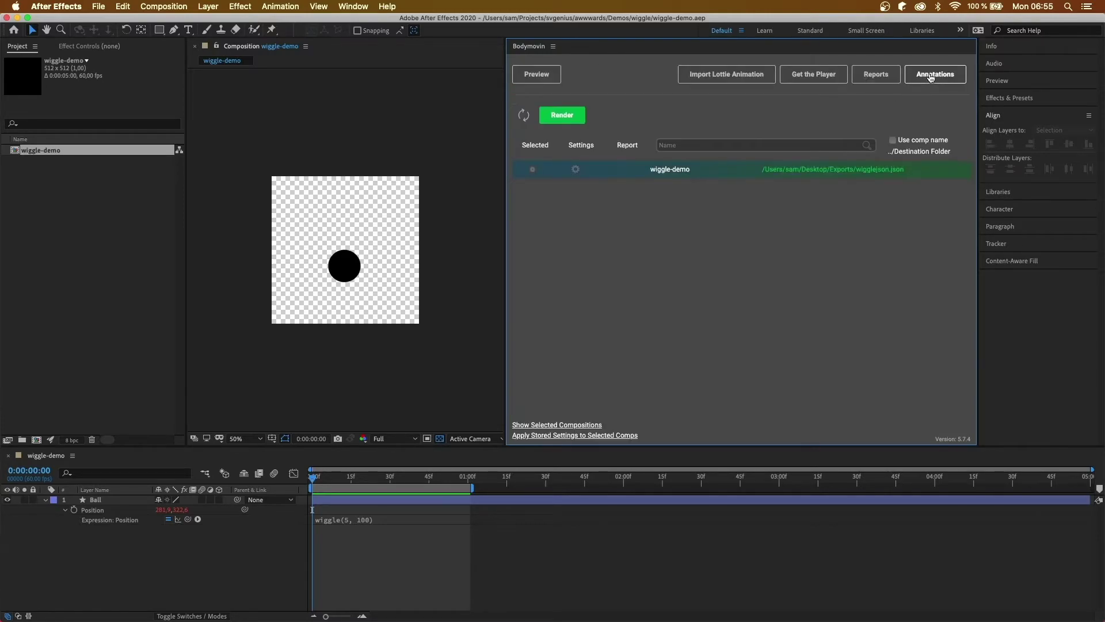
{"action": "left_click", "coordinate": [576, 169]}
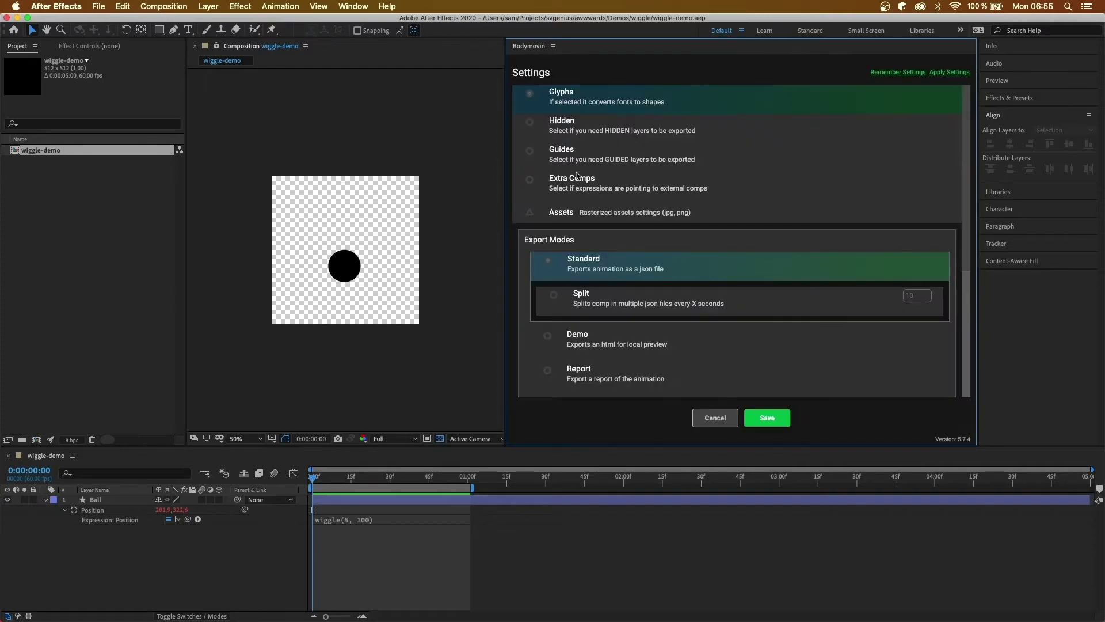
{"action": "scroll", "coordinate": [594, 144], "scroll_direction": "down", "scroll_amount": 5}
{"action": "left_click", "coordinate": [621, 341]}
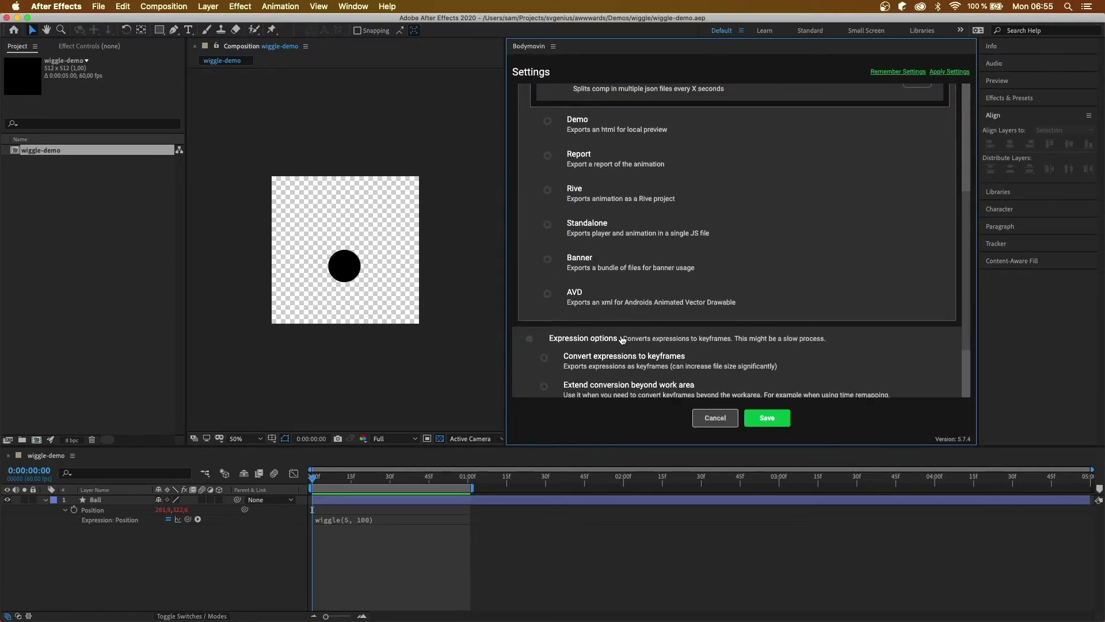
{"action": "scroll", "coordinate": [619, 336], "scroll_direction": "down", "scroll_amount": 3}
{"action": "left_click", "coordinate": [547, 266]}
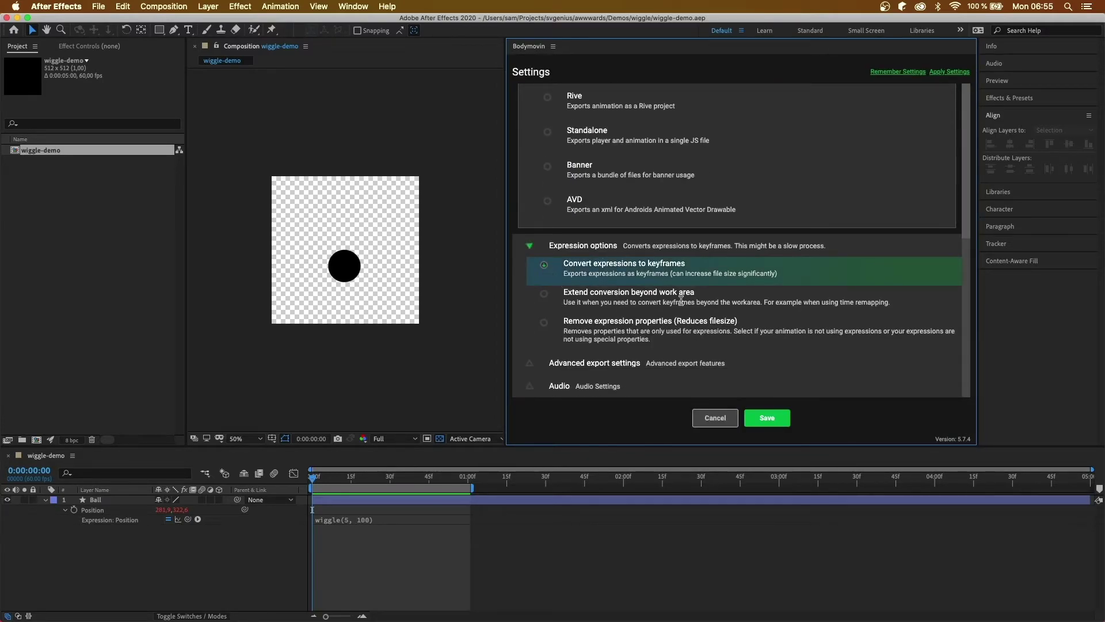
{"action": "left_click", "coordinate": [765, 417]}
{"action": "left_click", "coordinate": [562, 115]}
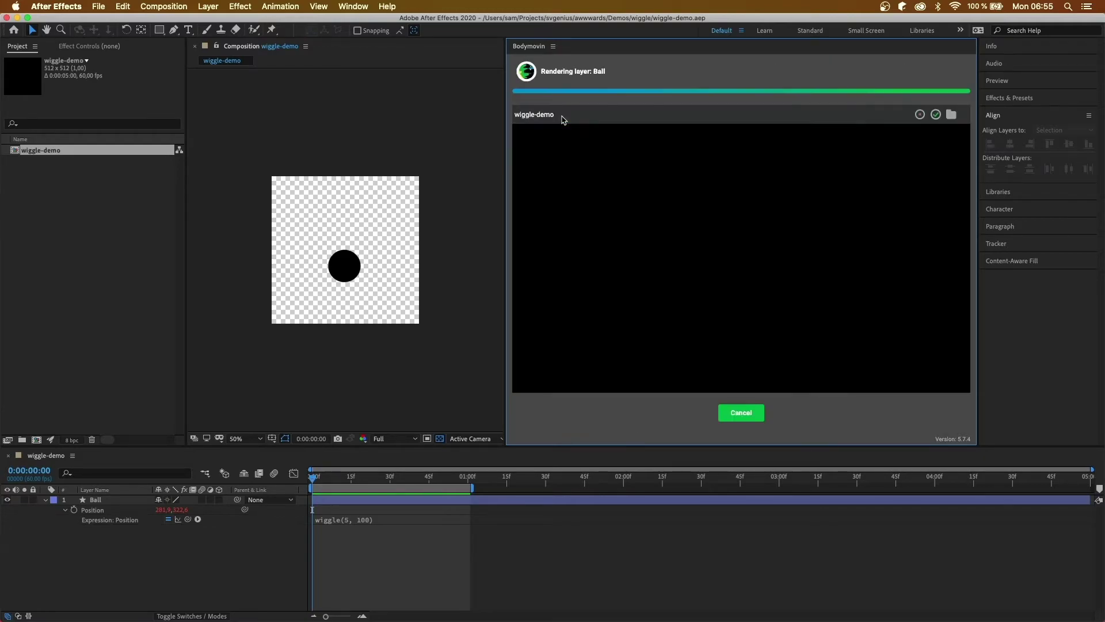
{"action": "left_click", "coordinate": [751, 410]}
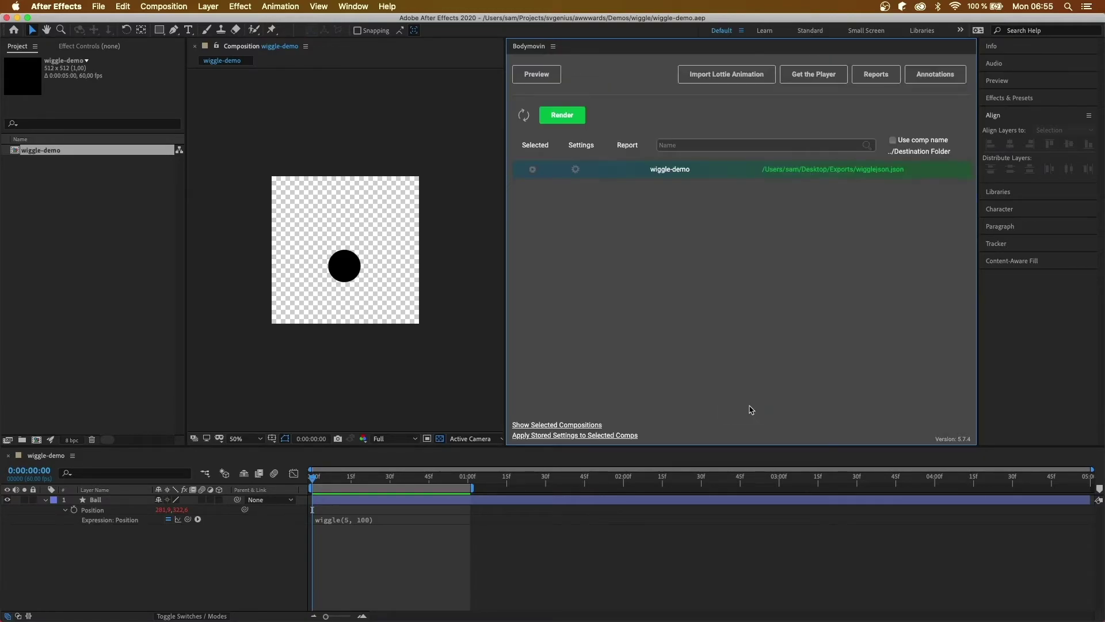
Play the new wiggle-demo render in the previewer and compare it with the composition preview
{"action": "left_click", "coordinate": [537, 74]}
{"action": "left_click", "coordinate": [633, 74]}
{"action": "left_click", "coordinate": [585, 109]}
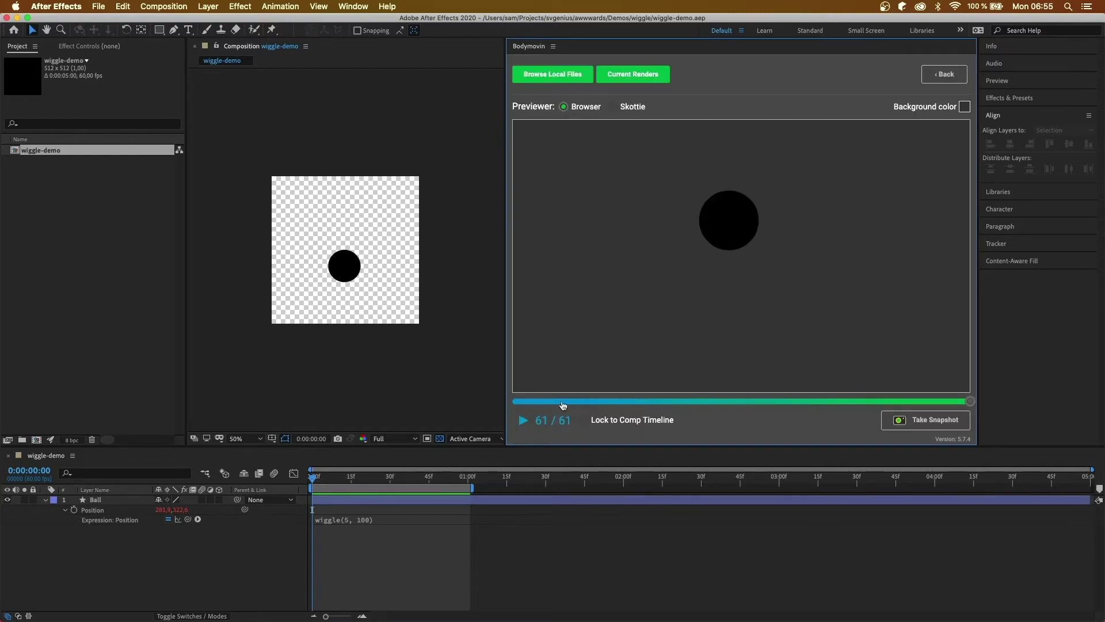
{"action": "left_click", "coordinate": [925, 401]}
{"action": "left_click", "coordinate": [524, 420]}
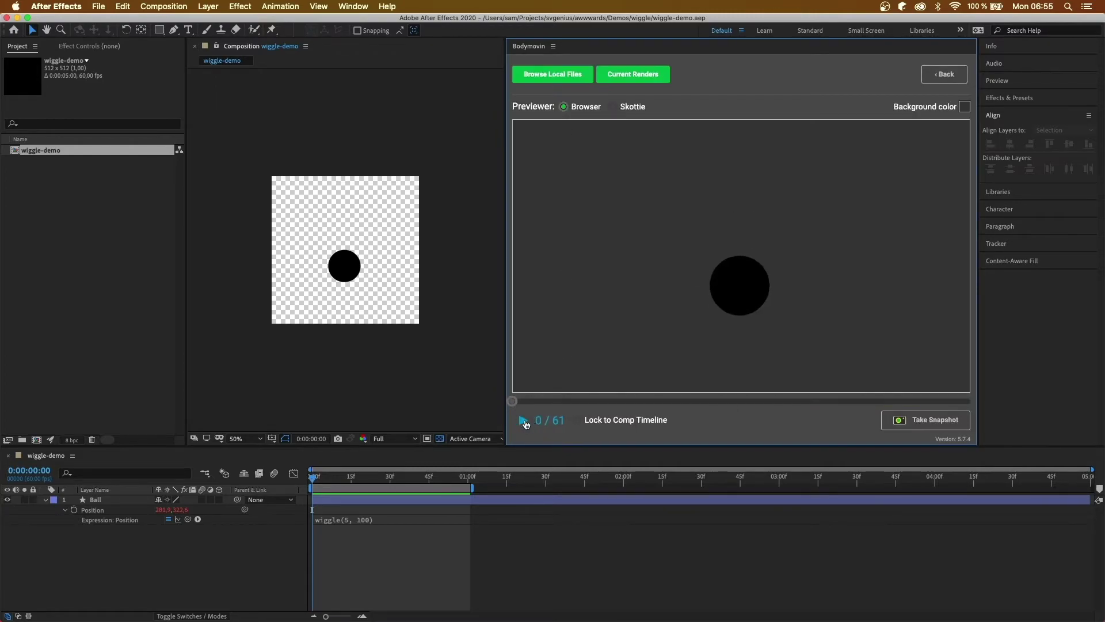
{"action": "left_click", "coordinate": [340, 323]}
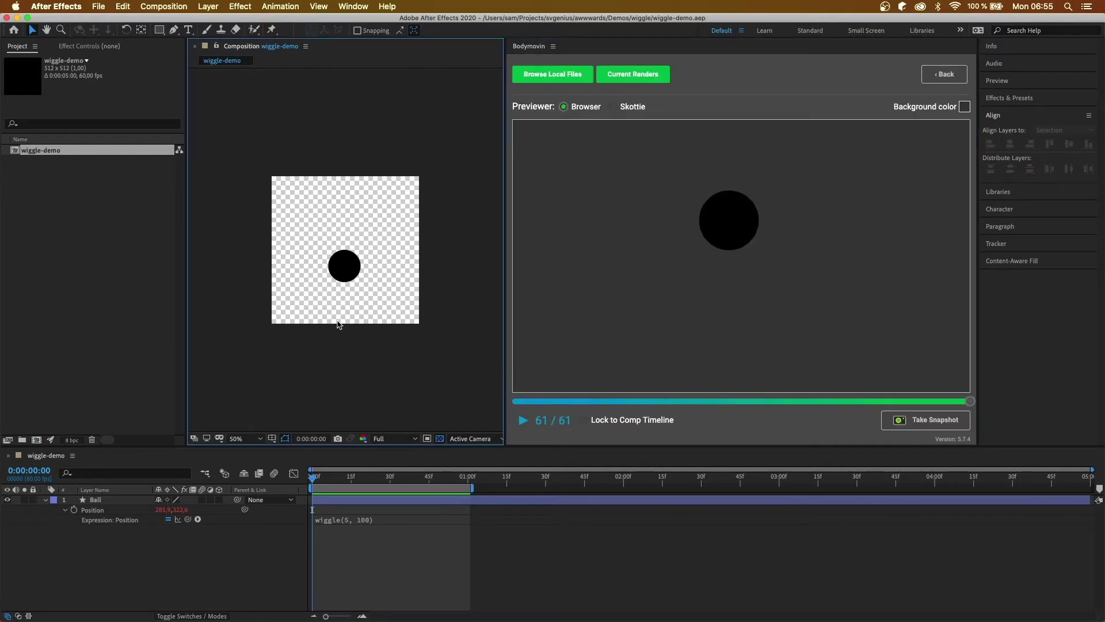
{"action": "key", "text": "space"}
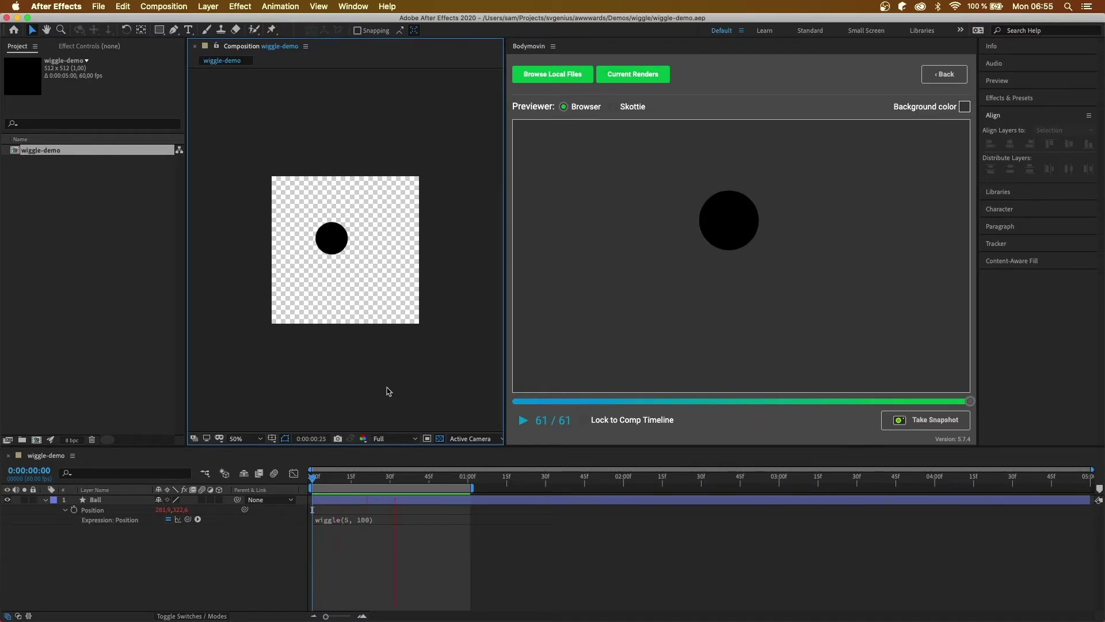
{"action": "key", "text": "space"}
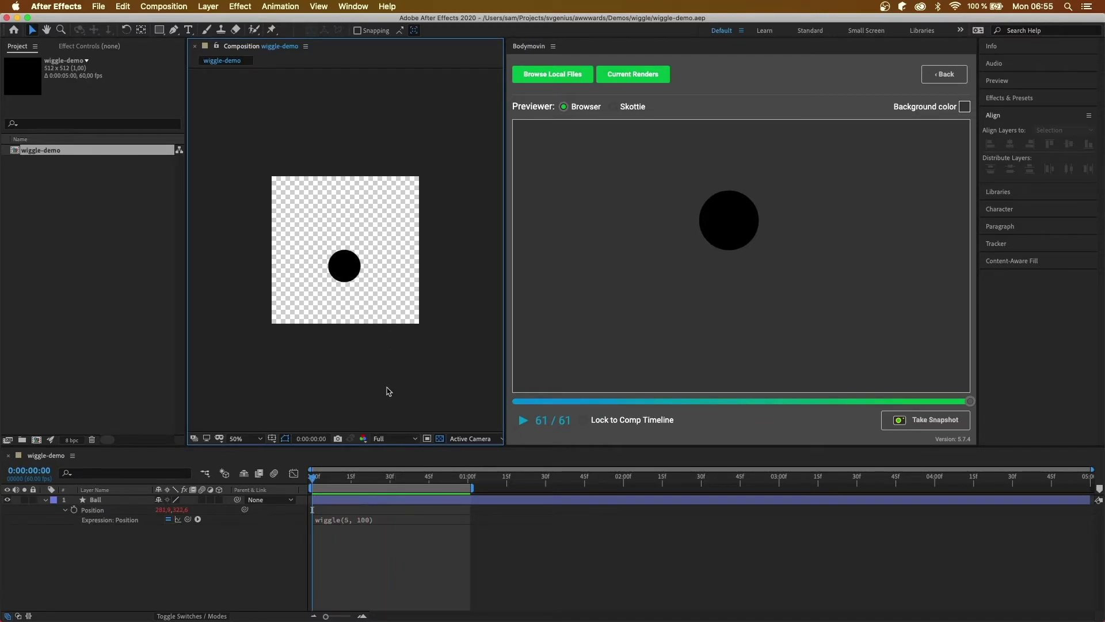
Toggle wiggle-demo's Convert expressions to keyframes on then off, and scrub the timeline to watch the wiggle
{"action": "left_click", "coordinate": [953, 79]}
{"action": "left_click", "coordinate": [576, 170]}
{"action": "scroll", "coordinate": [593, 253], "scroll_direction": "down", "scroll_amount": 5}
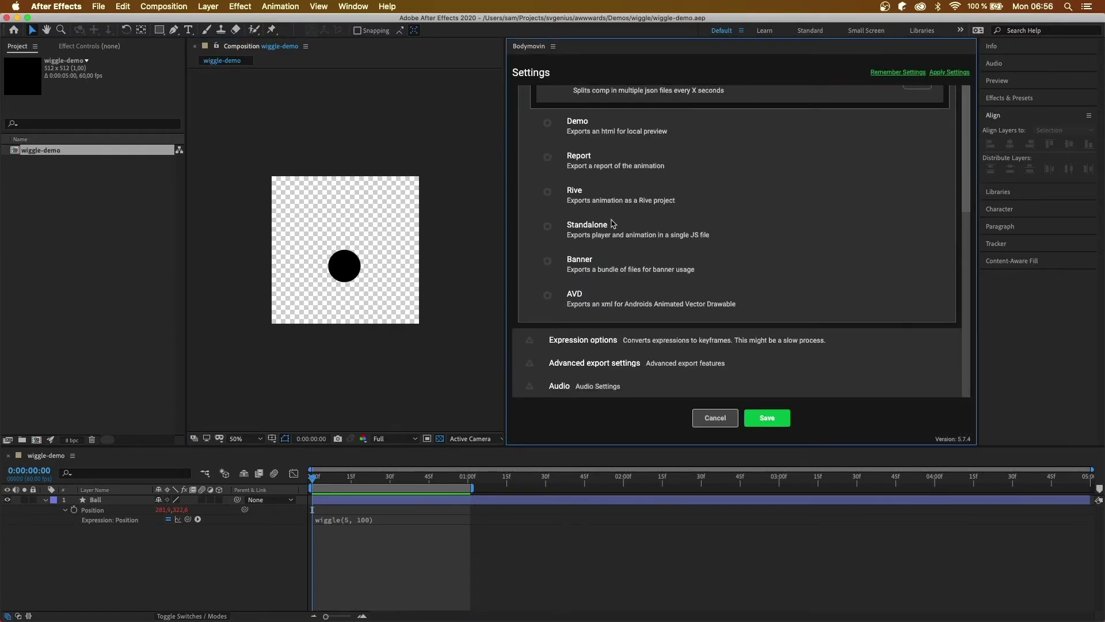
{"action": "left_click", "coordinate": [536, 368]}
{"action": "scroll", "coordinate": [637, 315], "scroll_direction": "down", "scroll_amount": 3}
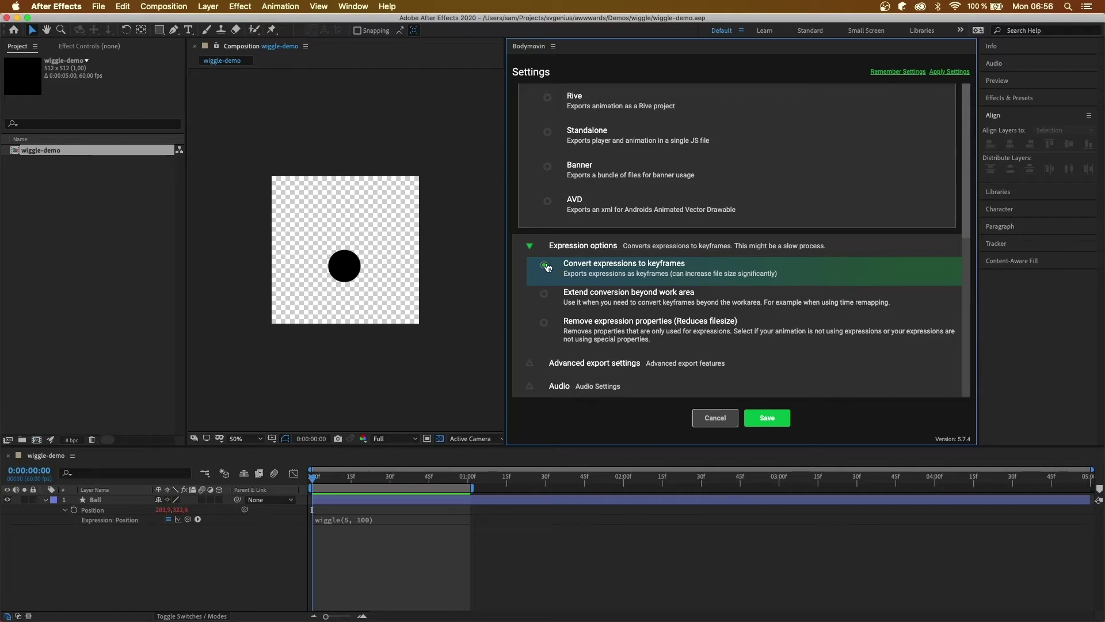
{"action": "scroll", "coordinate": [600, 270], "scroll_direction": "up", "scroll_amount": 2}
{"action": "scroll", "coordinate": [594, 260], "scroll_direction": "down", "scroll_amount": 2}
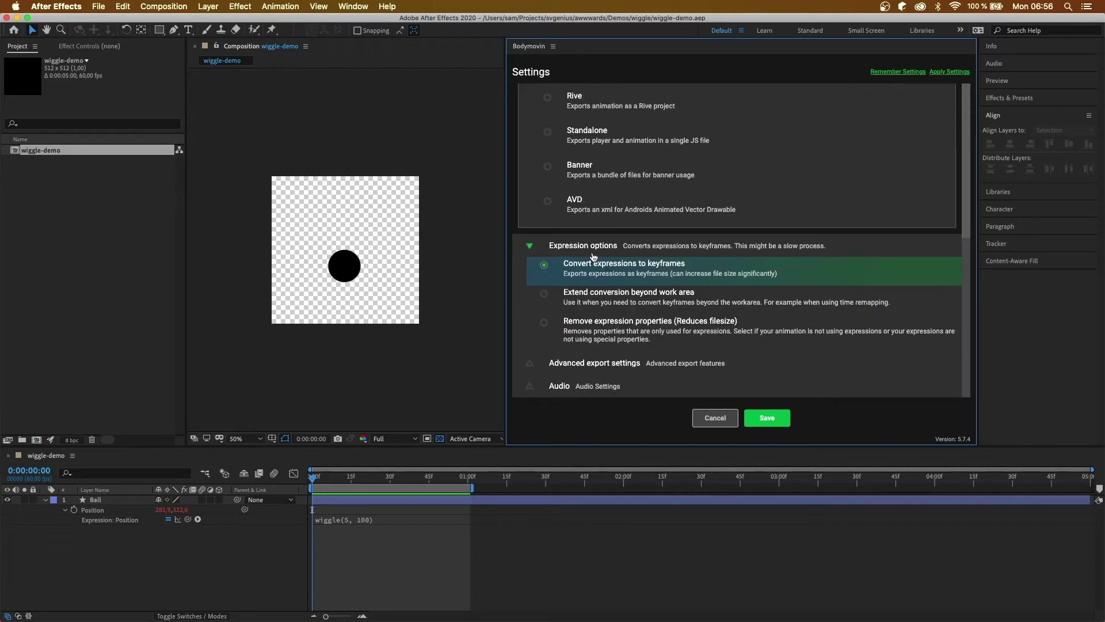
{"action": "left_click", "coordinate": [546, 267]}
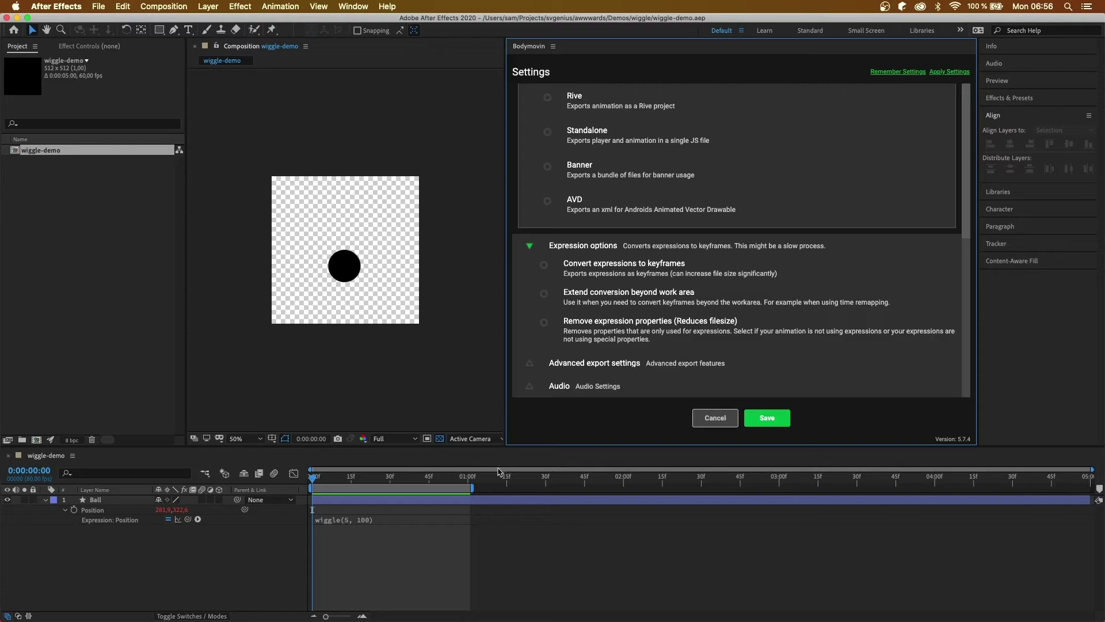
{"action": "left_click", "coordinate": [507, 483]}
{"action": "left_click_drag", "start_coordinate": [507, 486], "coordinate": [667, 488]}
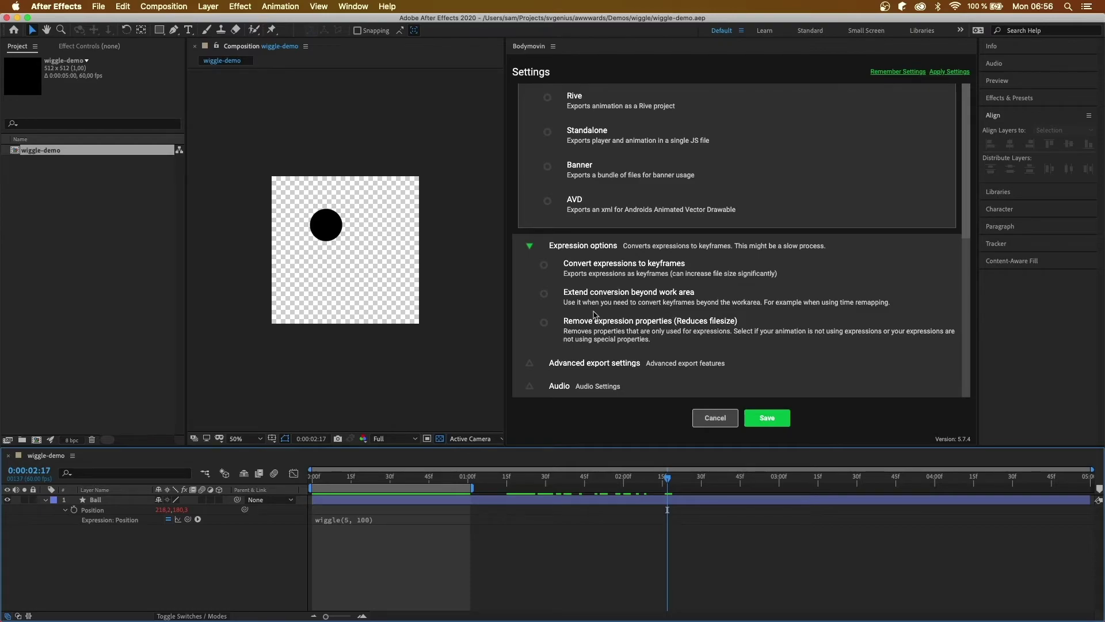
Expand Bodymovin's Advanced export settings and show the Ball layer's Transform properties with Position at 218.2,180.3
{"action": "left_click", "coordinate": [627, 364]}
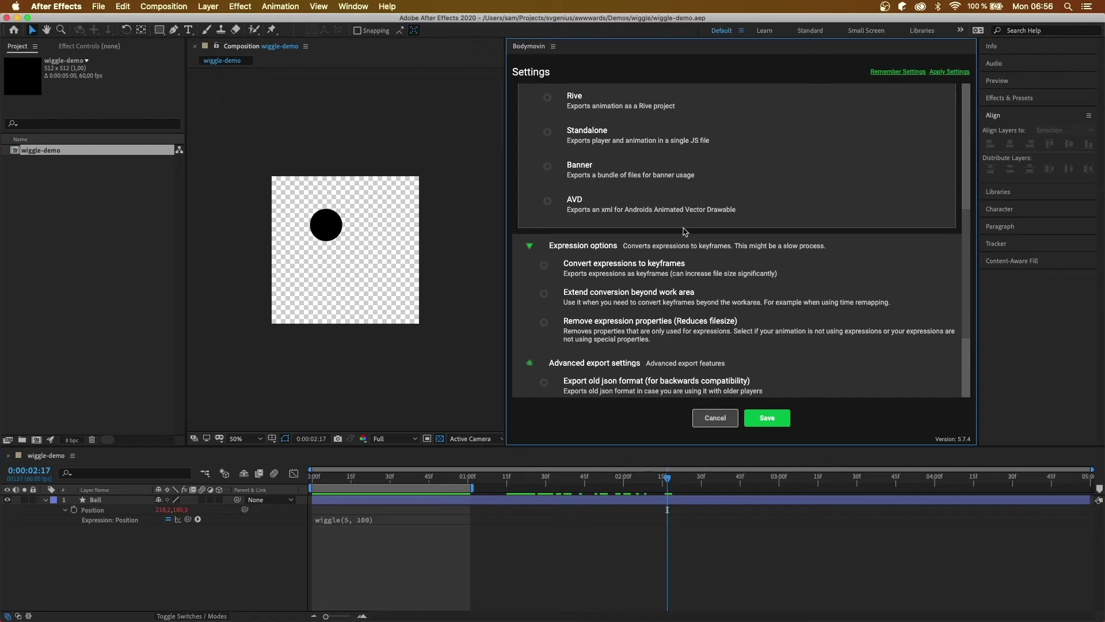
{"action": "scroll", "coordinate": [685, 231], "scroll_direction": "down", "scroll_amount": 5}
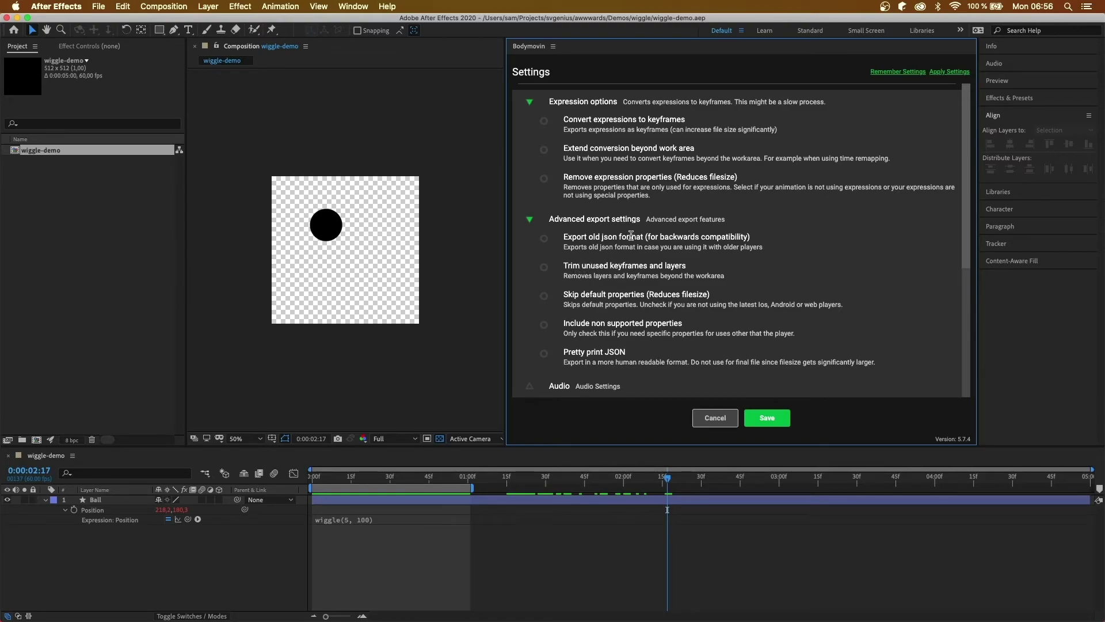
{"action": "left_click", "coordinate": [65, 511]}
{"action": "left_click", "coordinate": [46, 500]}
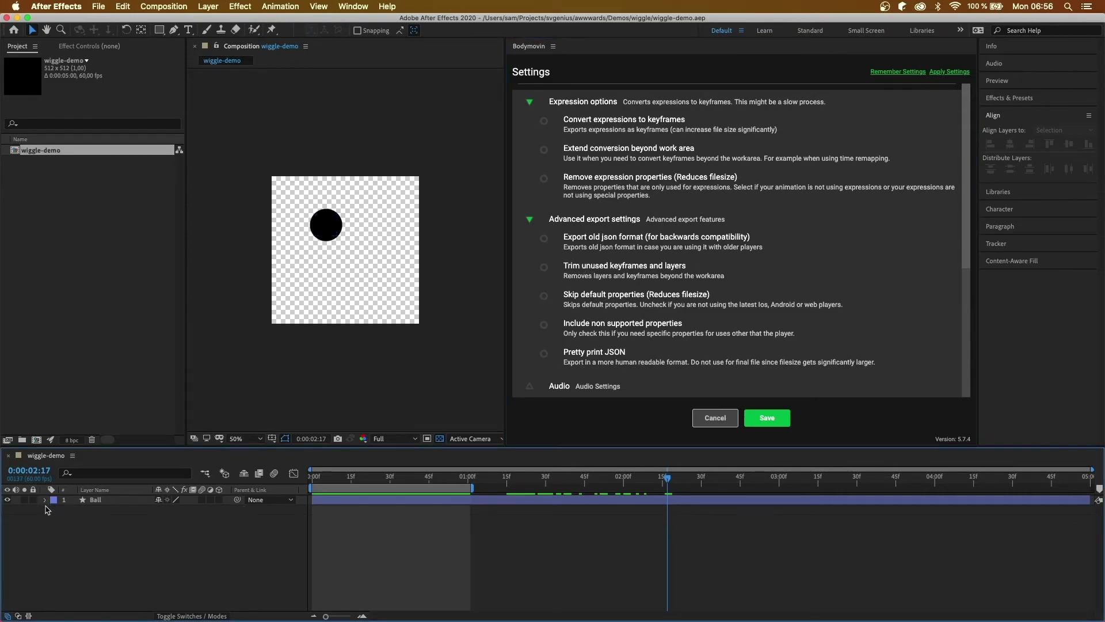
{"action": "left_click", "coordinate": [46, 502]}
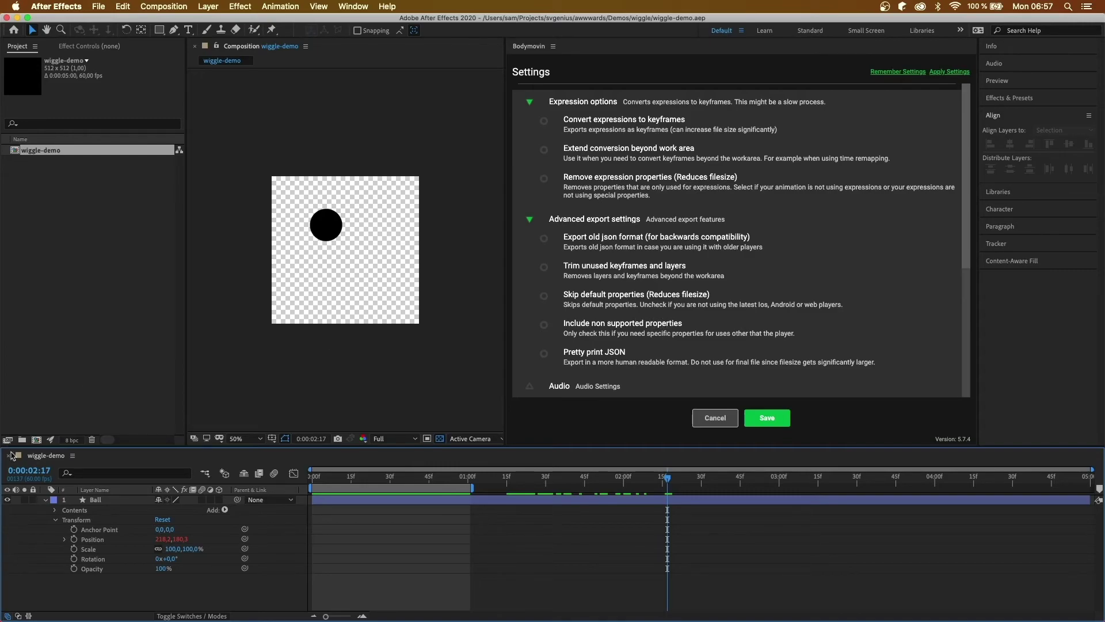
Add an Expression Controls Slider Control to the Ball layer and pick-whip Position's expression to it
{"action": "left_click", "coordinate": [114, 499]}
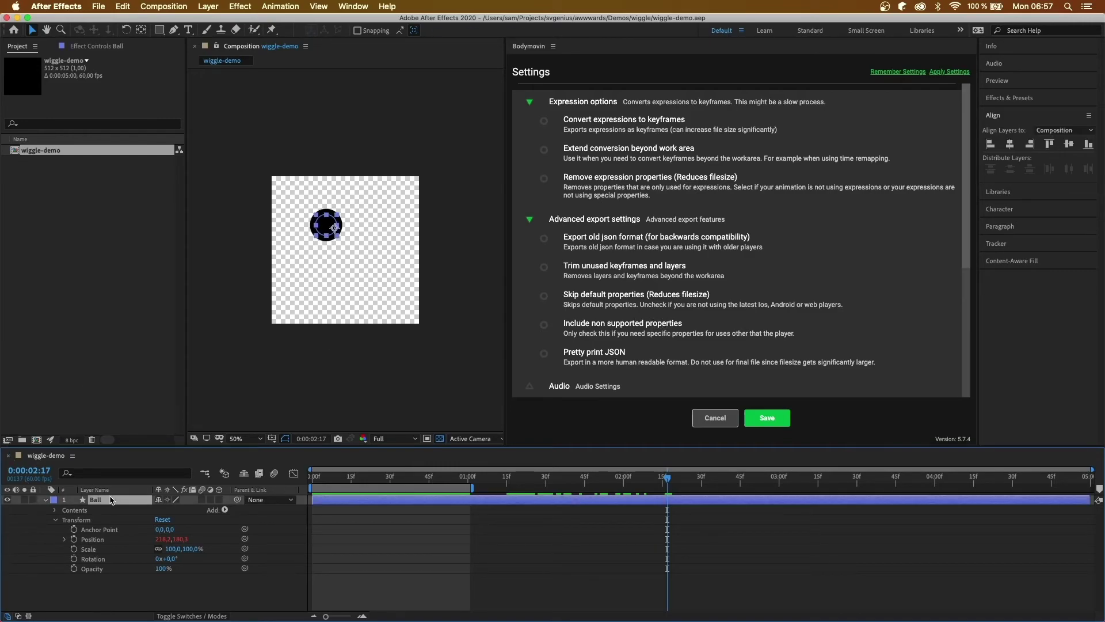
{"action": "left_click", "coordinate": [236, 7]}
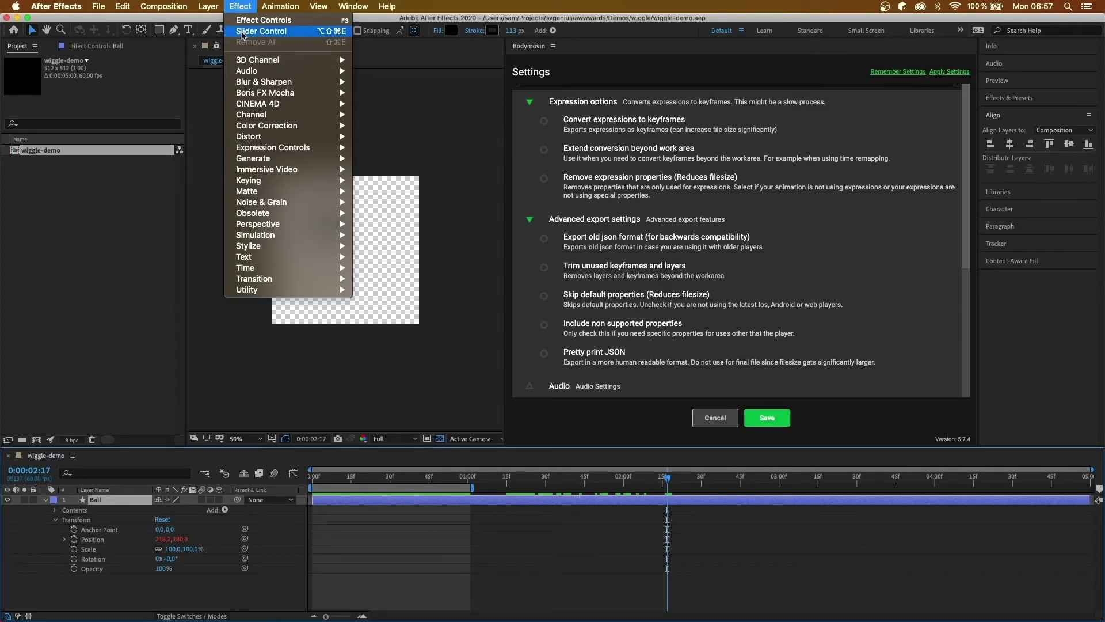
{"action": "mouse_move", "coordinate": [284, 171]}
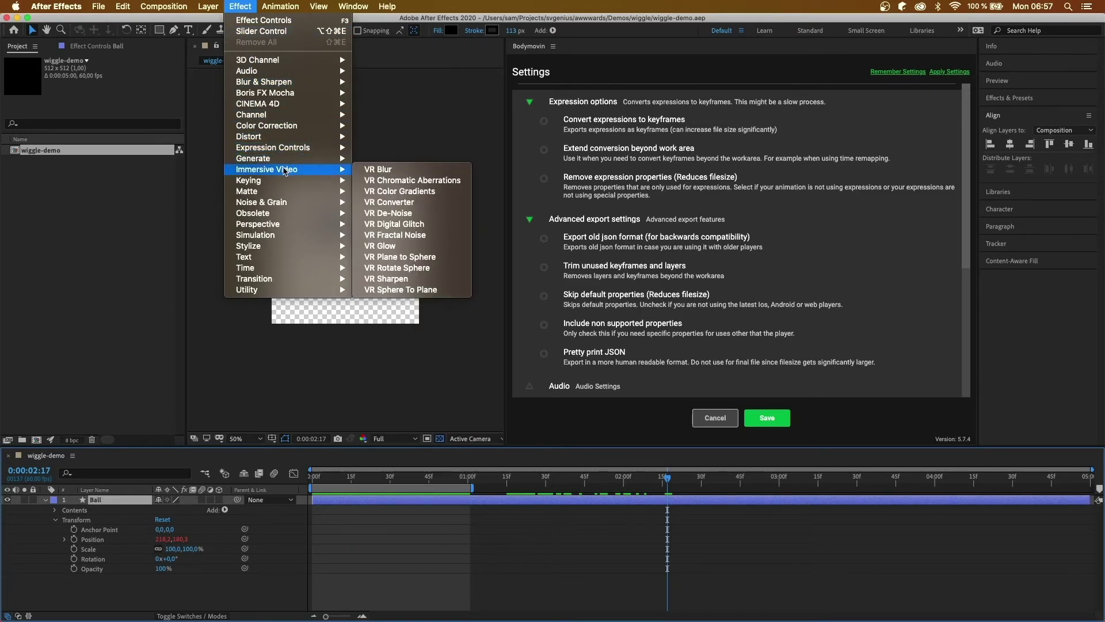
{"action": "left_click", "coordinate": [392, 224]}
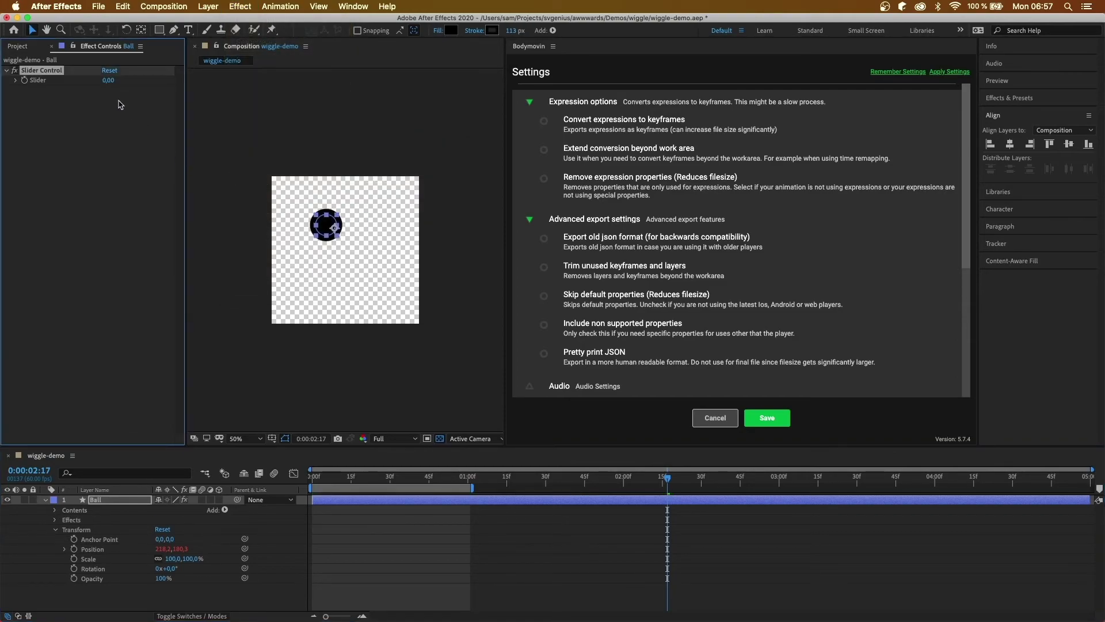
{"action": "left_click", "coordinate": [78, 552]}
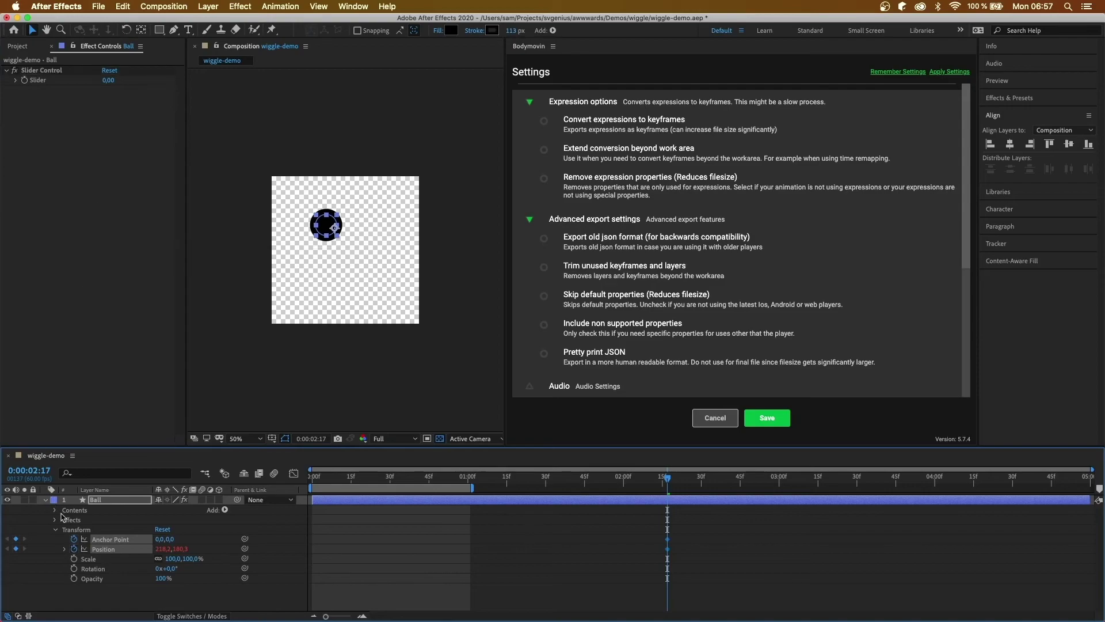
{"action": "left_click_drag", "start_coordinate": [244, 548], "coordinate": [279, 179]}
Toggle Include non supported properties on and back off, then enable Pretty print JSON
{"action": "left_click", "coordinate": [760, 337]}
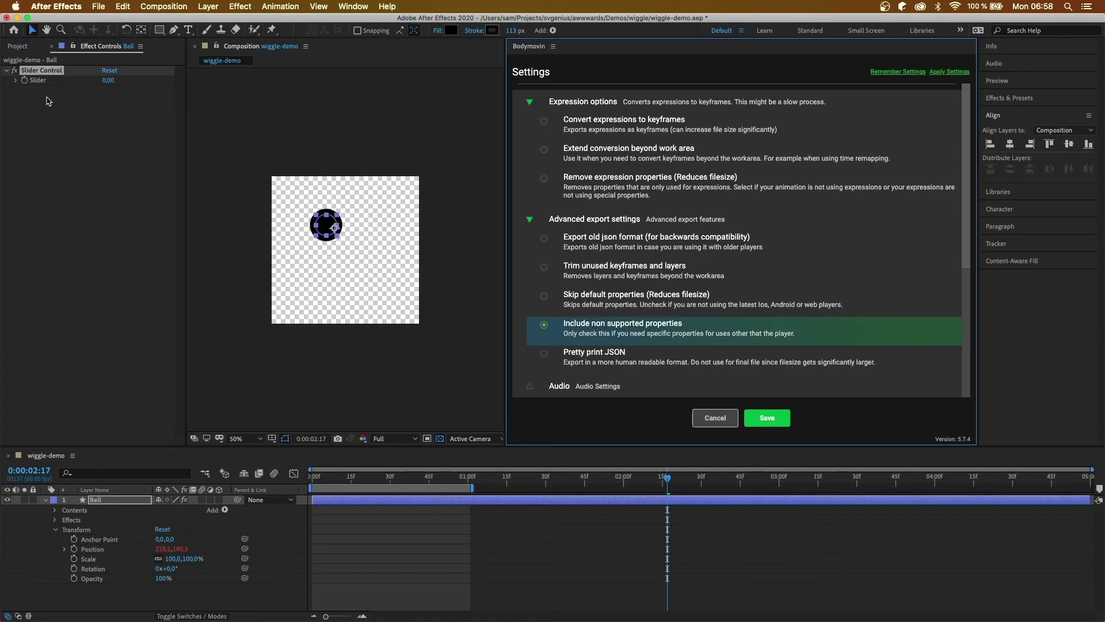
{"action": "left_click", "coordinate": [544, 329]}
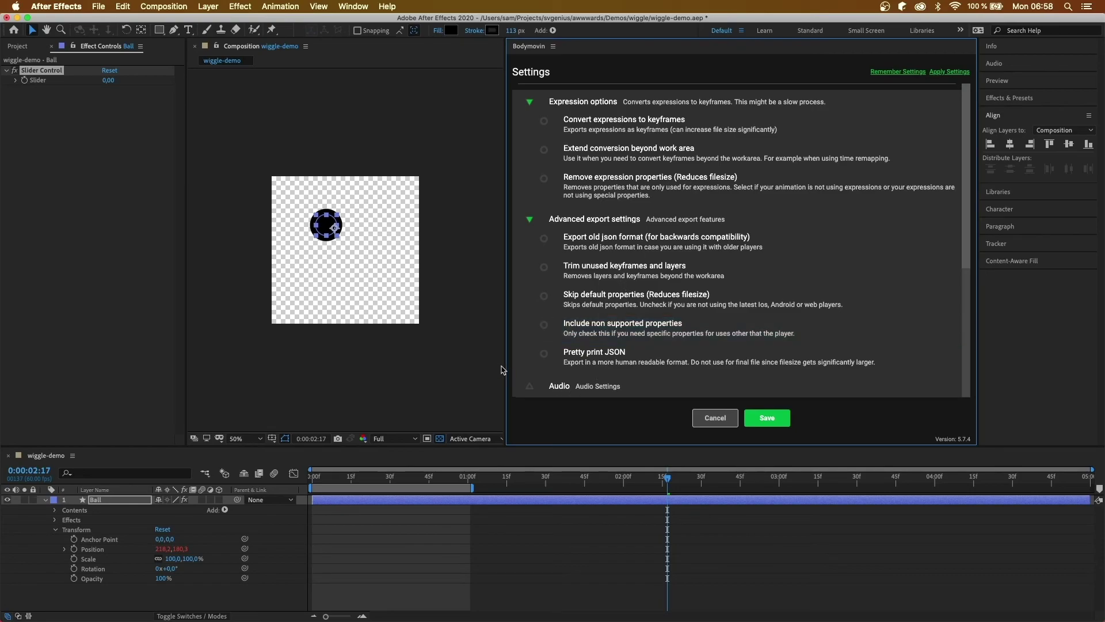
{"action": "left_click", "coordinate": [549, 363]}
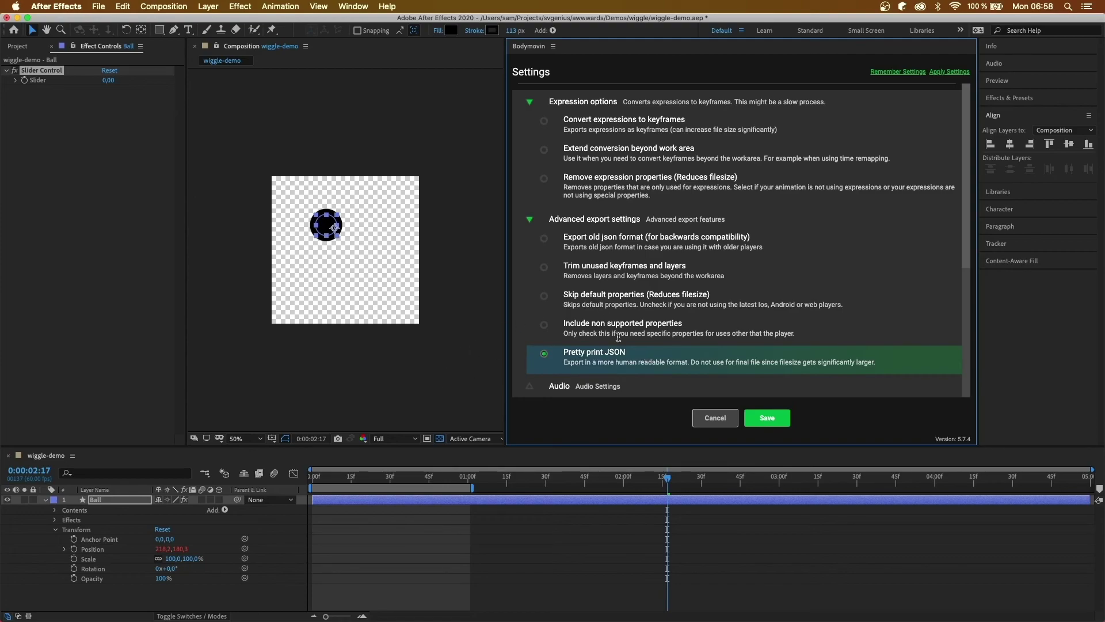
{"action": "scroll", "coordinate": [633, 341], "scroll_direction": "up", "scroll_amount": 10}
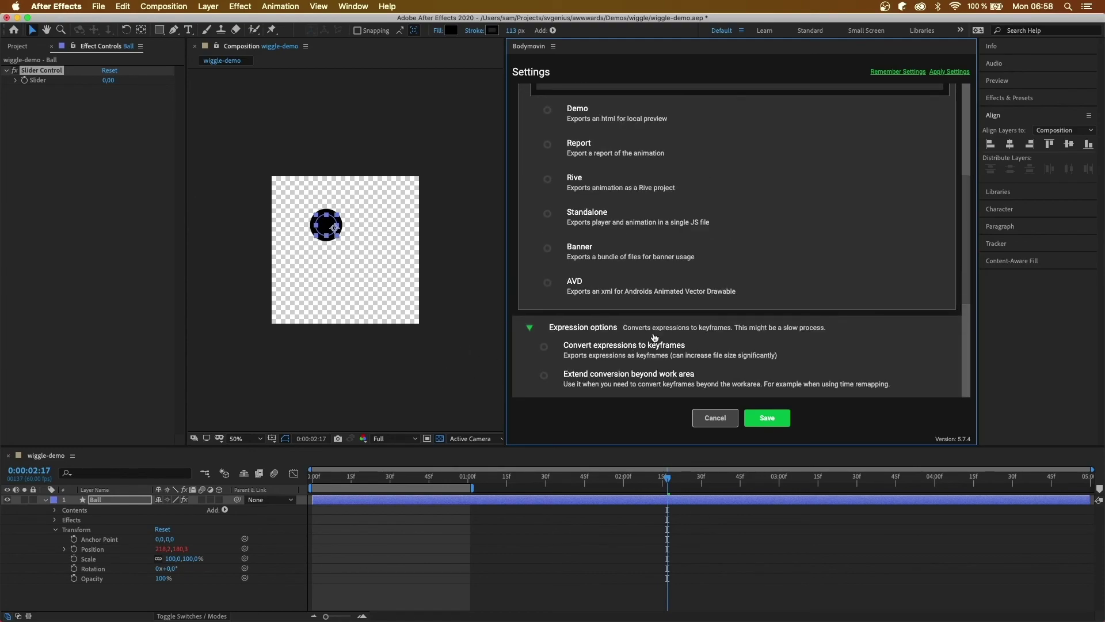
{"action": "scroll", "coordinate": [655, 337], "scroll_direction": "down", "scroll_amount": 10}
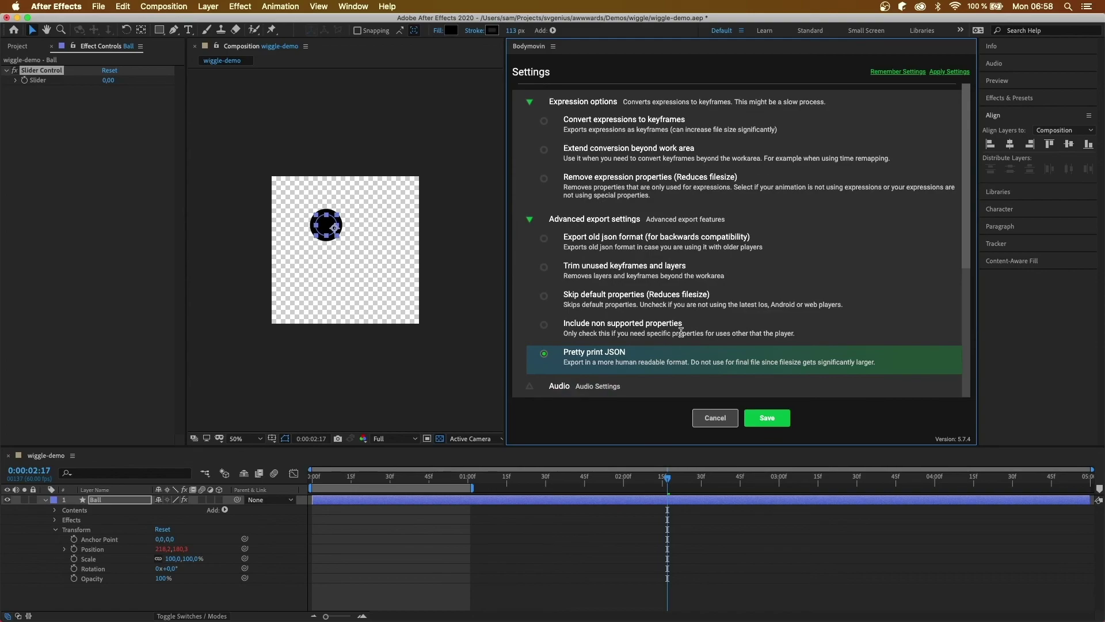
Expand the Audio settings to show audio export Enabled at 16kbps quality
{"action": "left_click", "coordinate": [595, 387]}
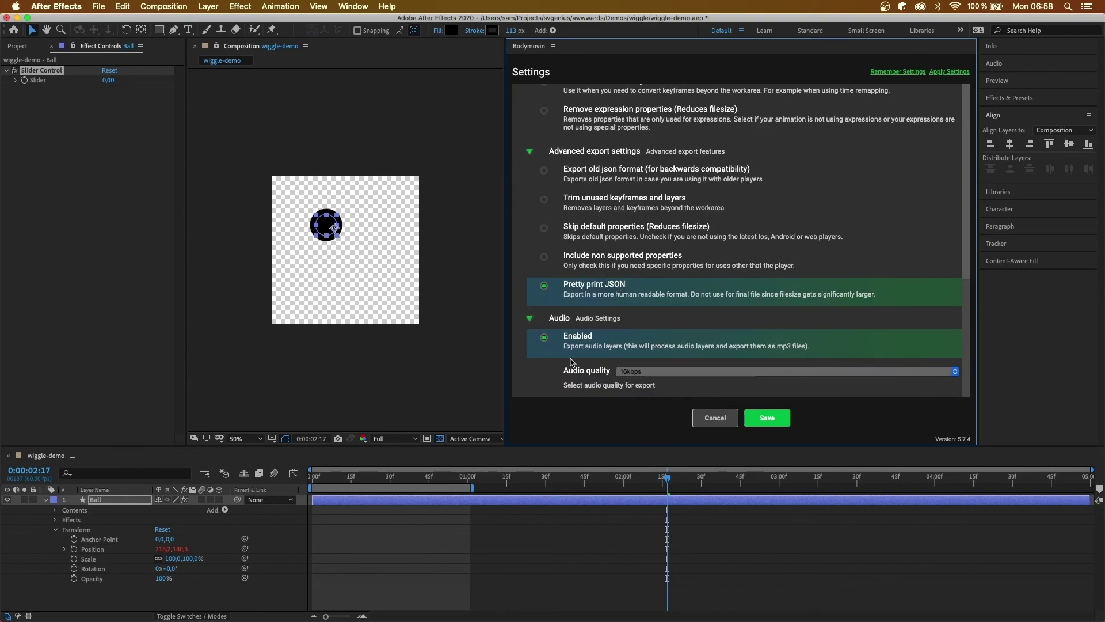